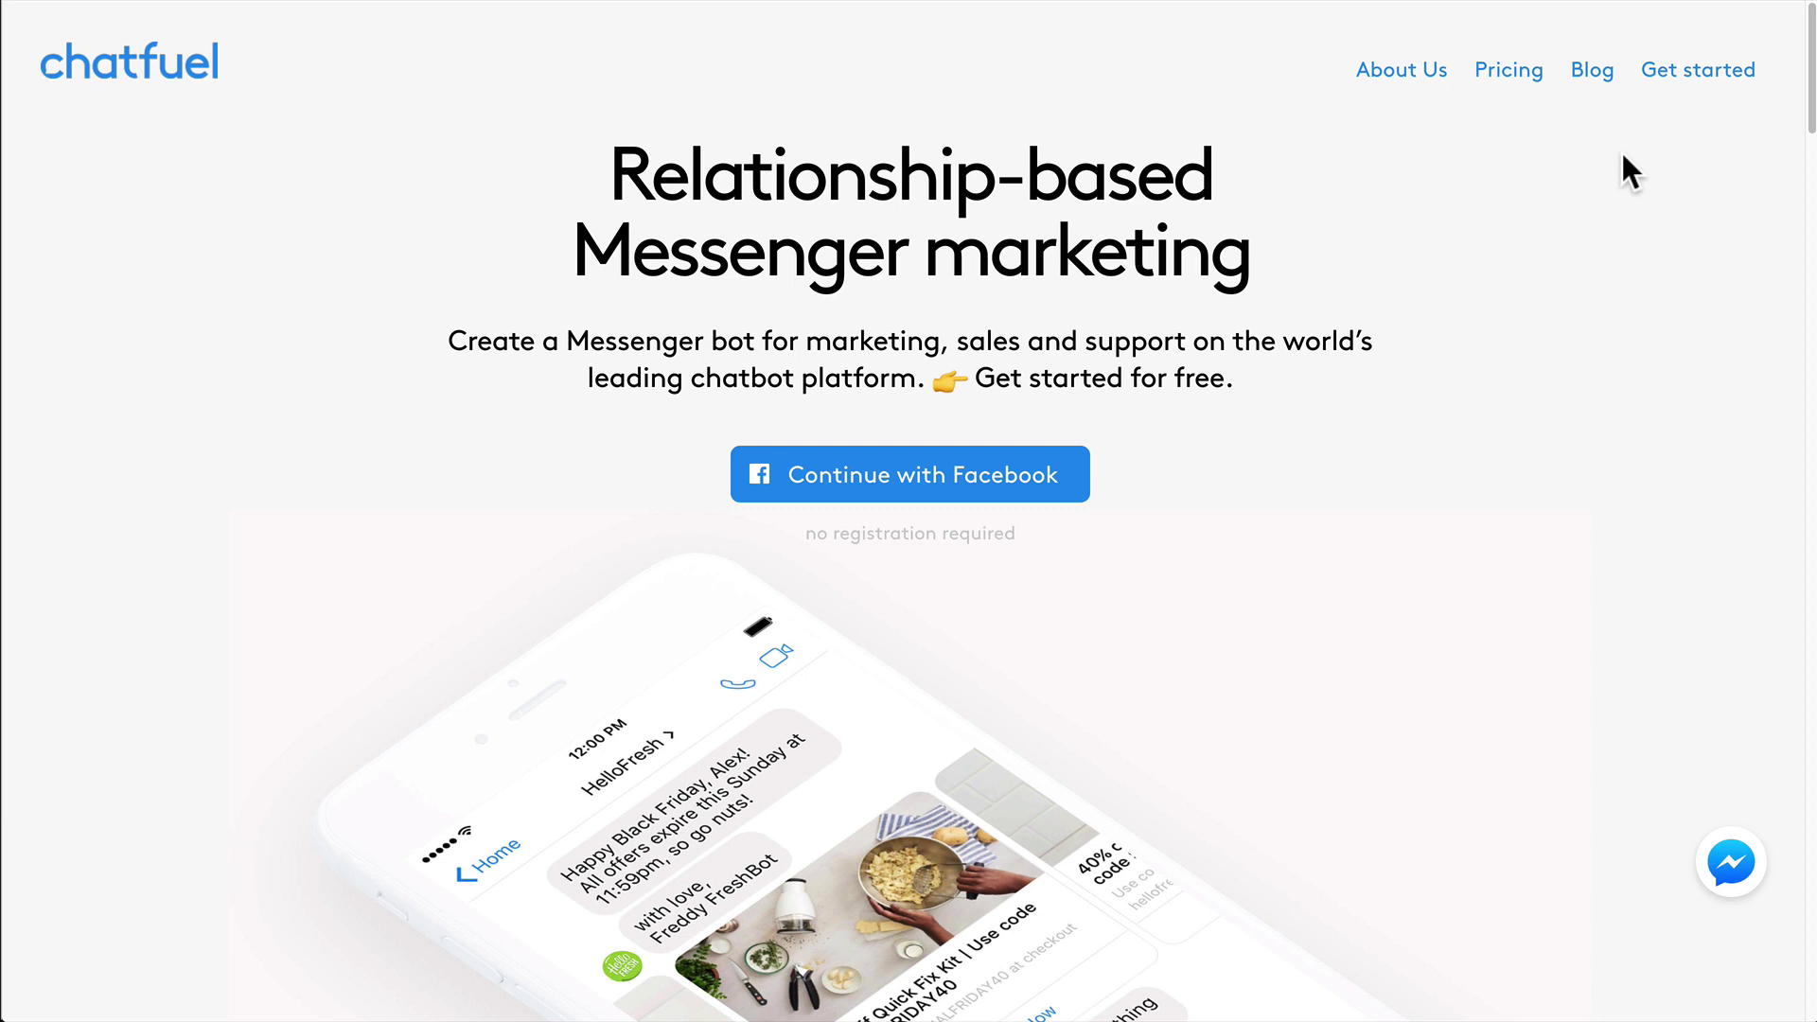
- Create a bot from the Blank Bot template and connect it to the Facebook page listed just above Training Bot 9
left_click(1697, 99)
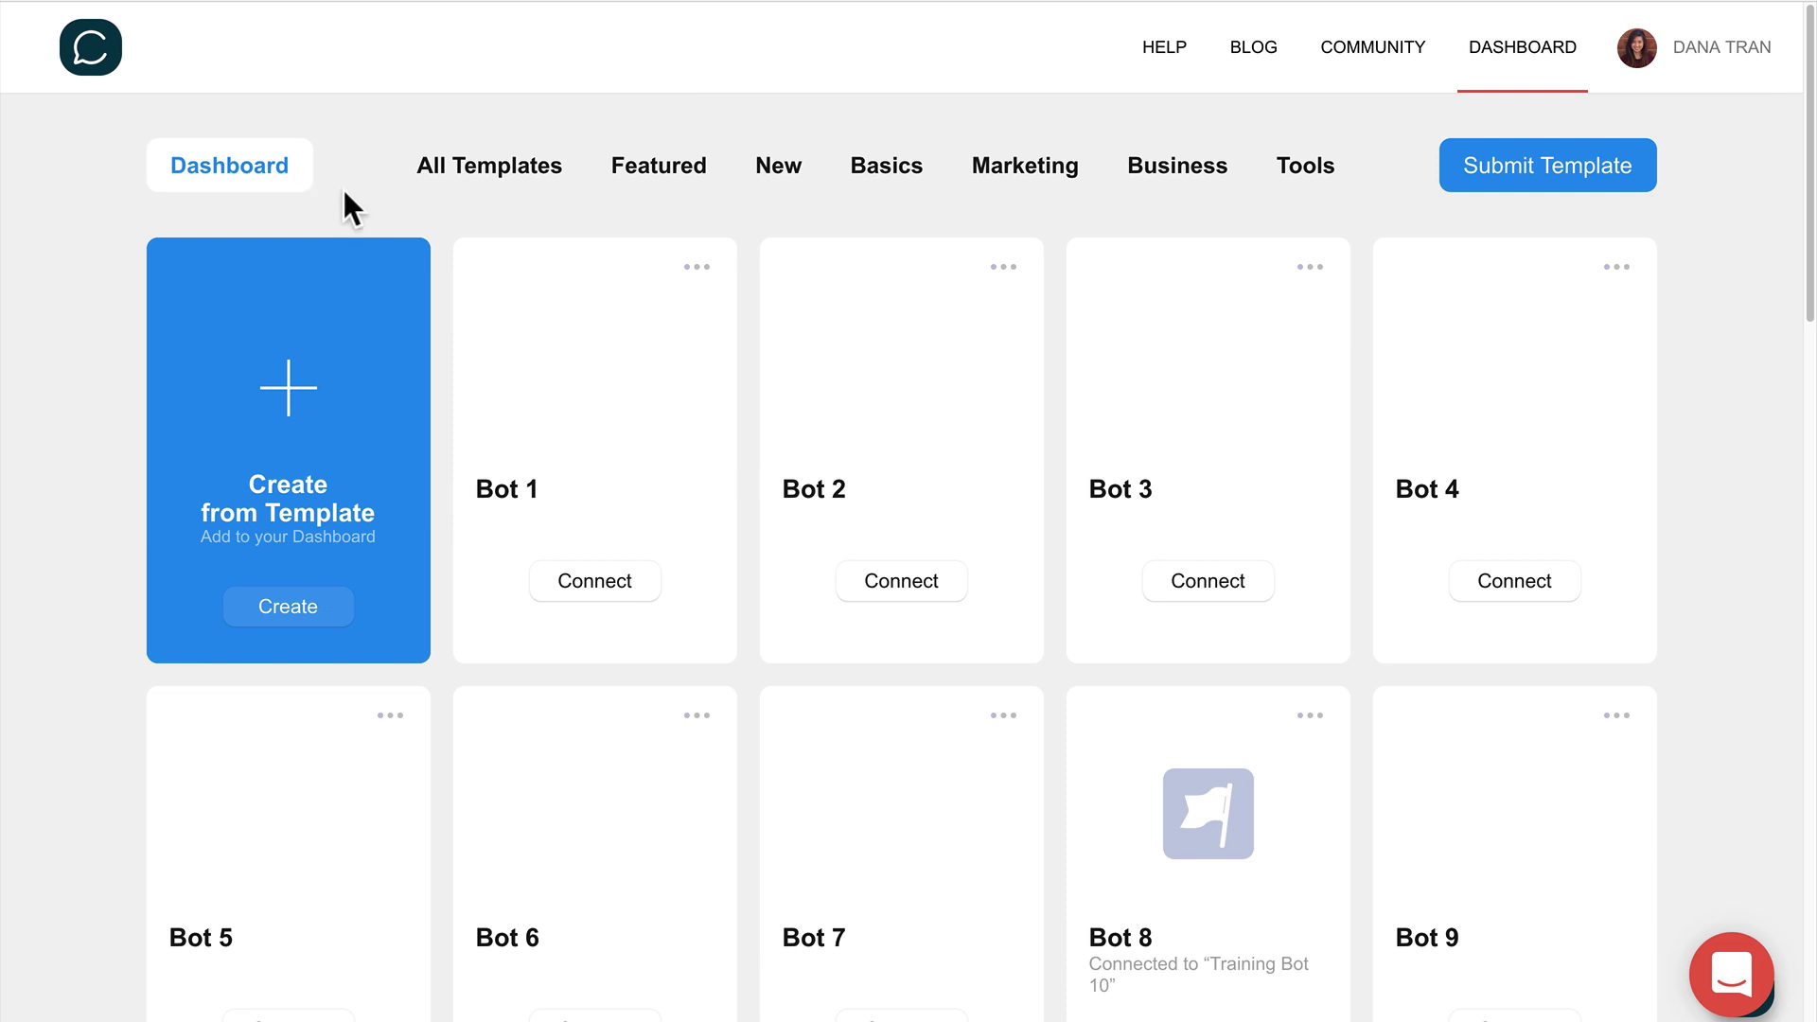
left_click(481, 180)
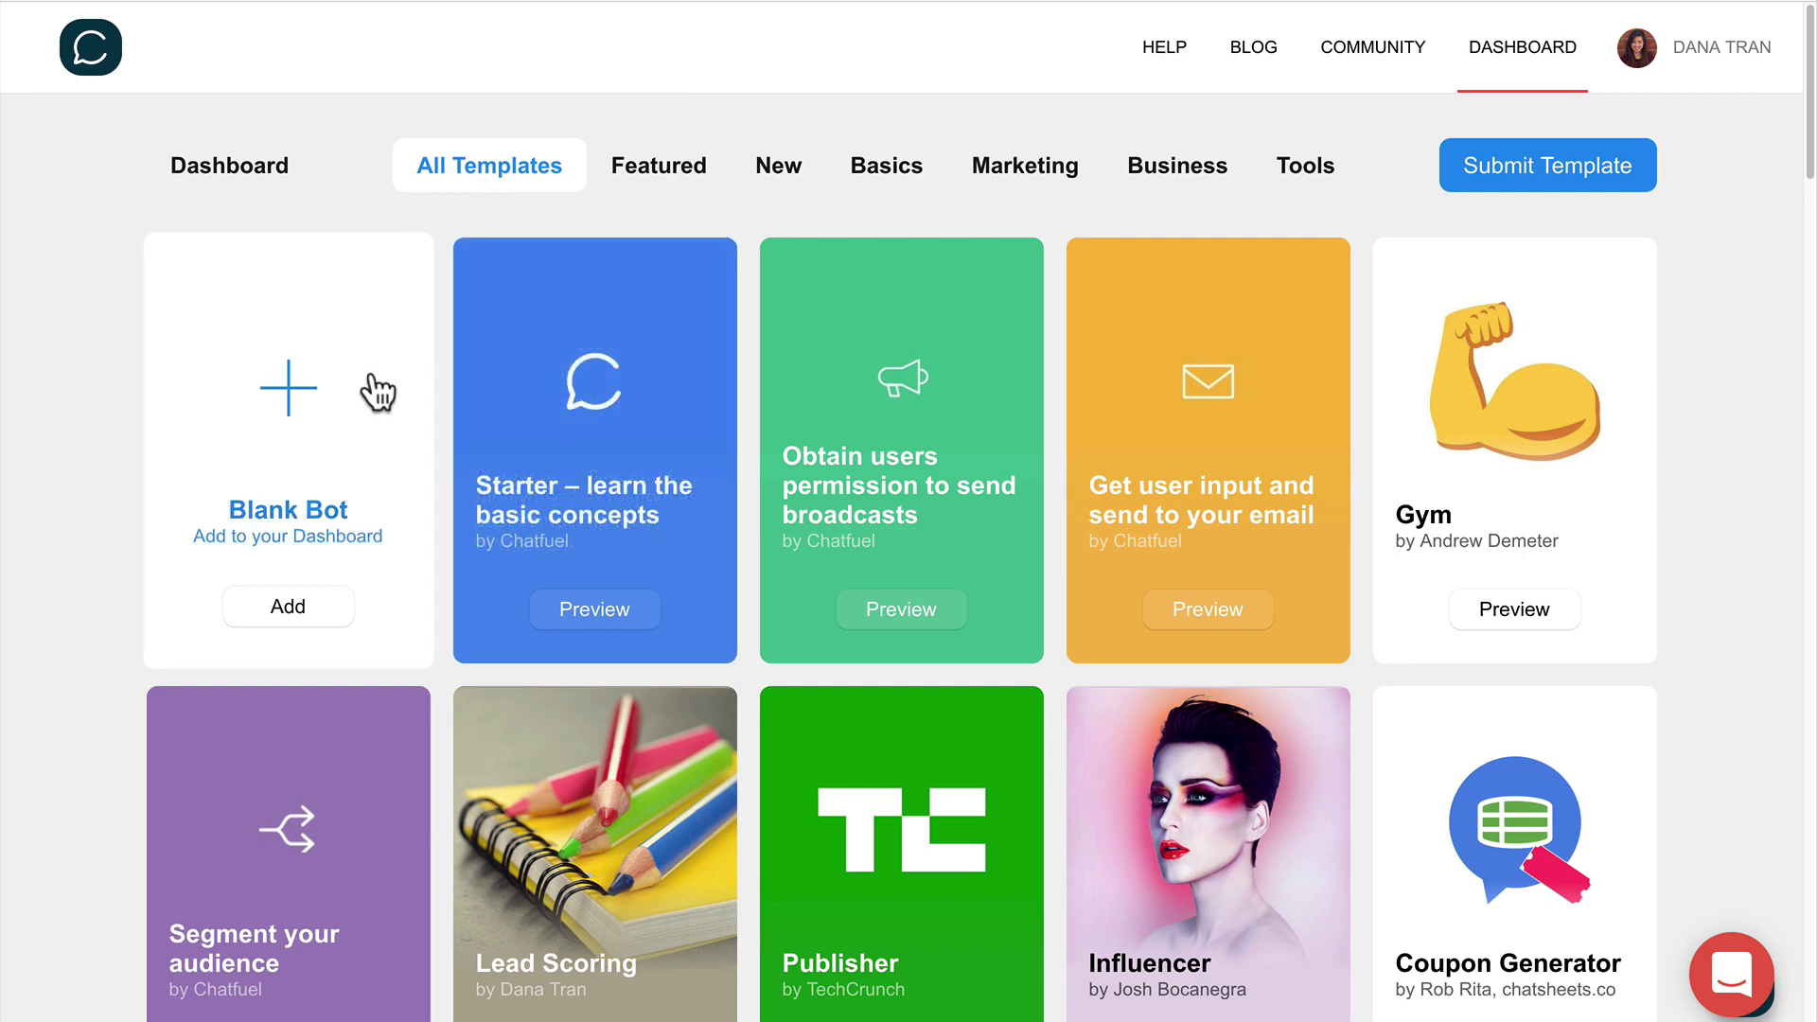
left_click(327, 437)
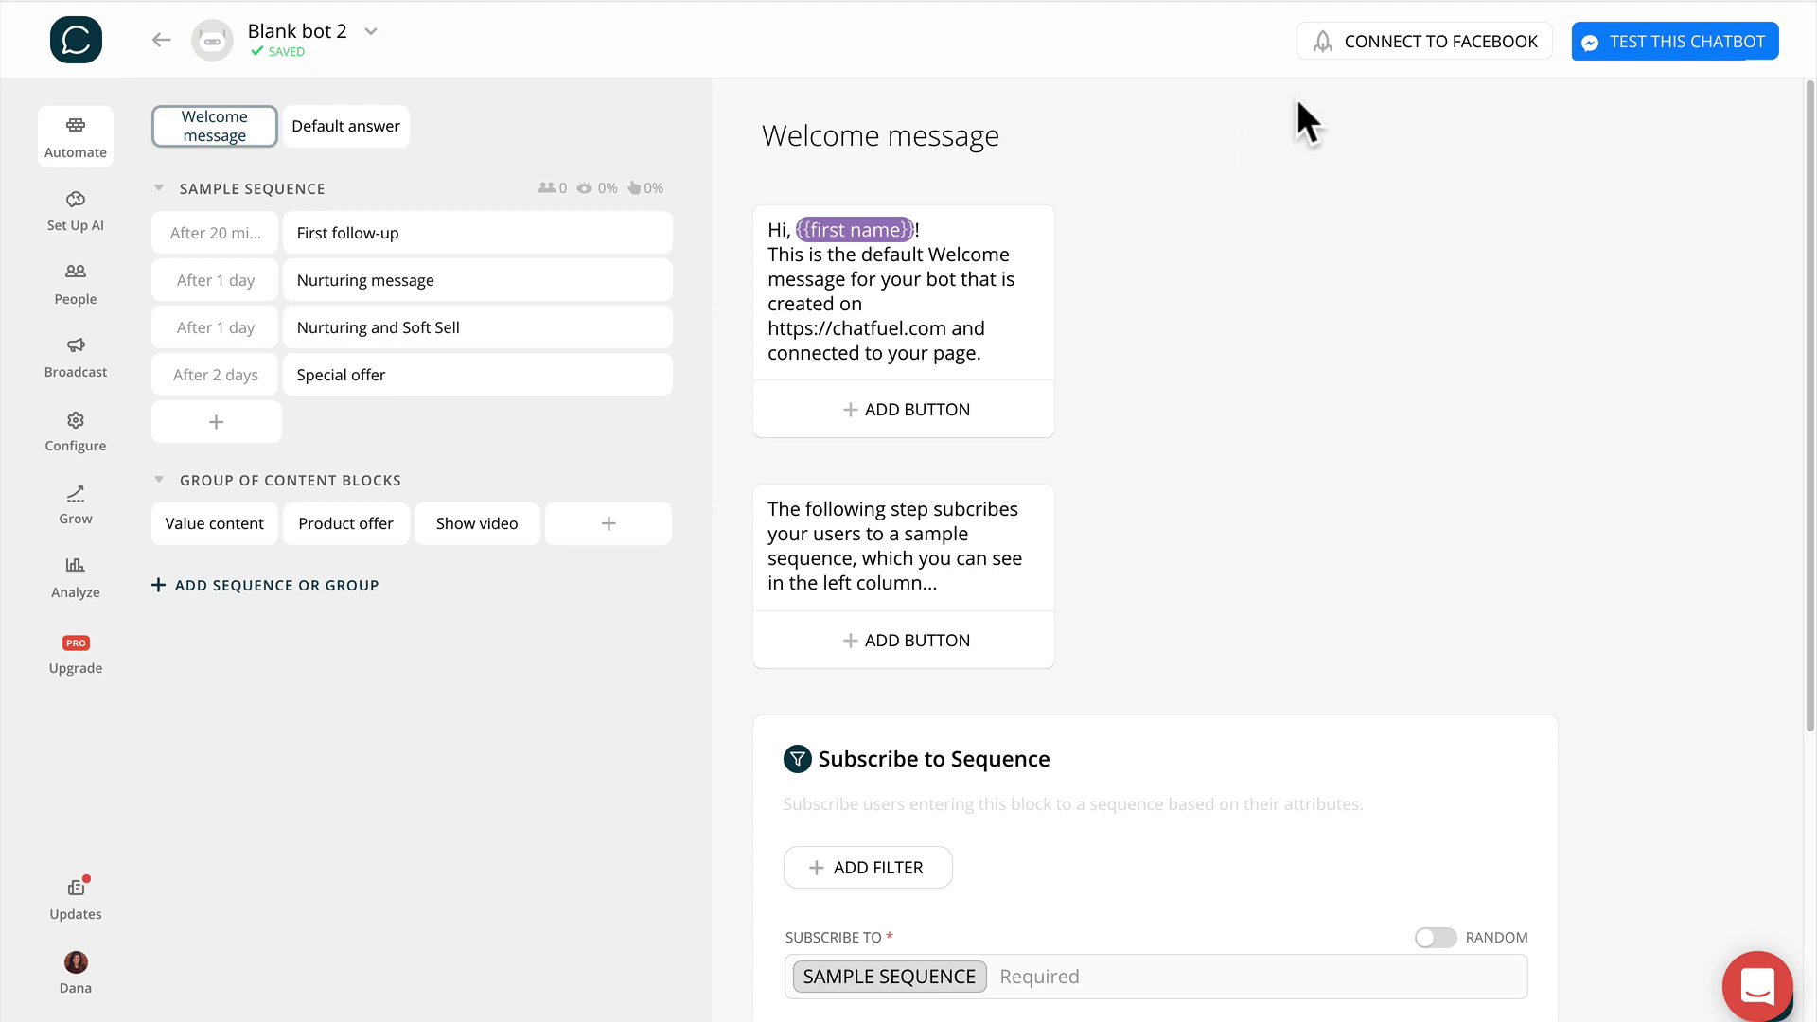
left_click(1351, 59)
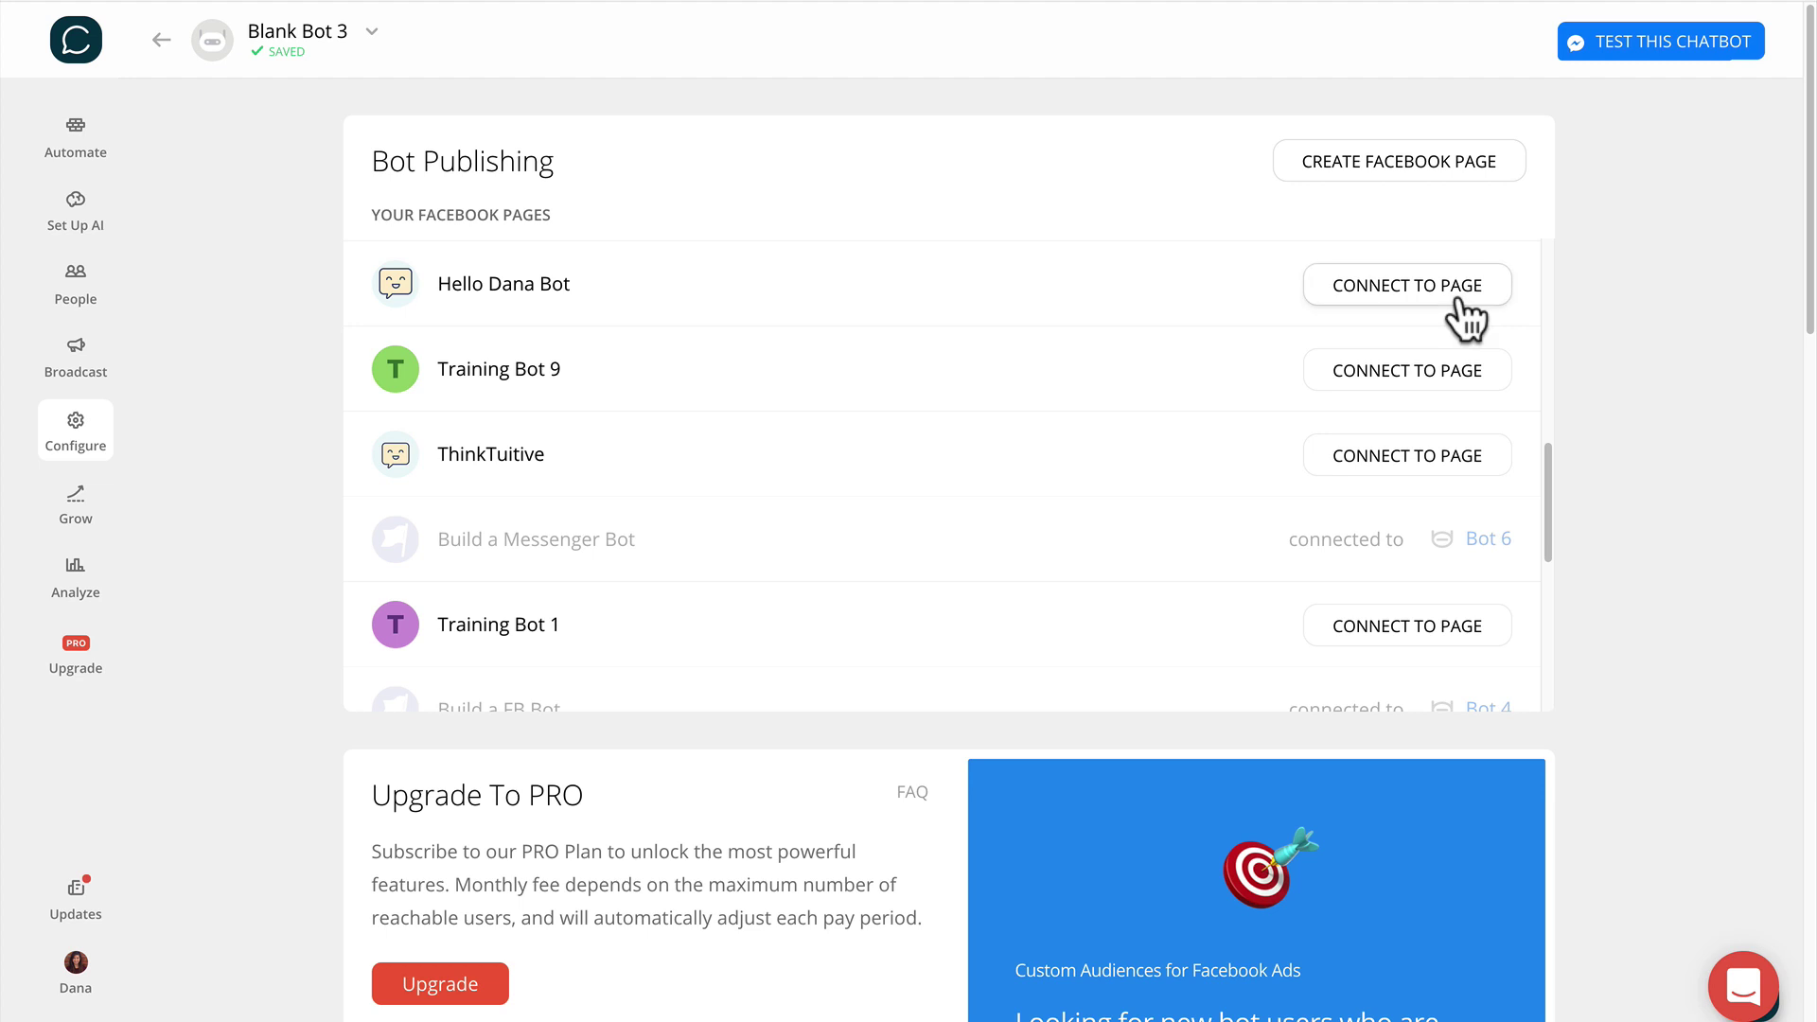
left_click(1459, 299)
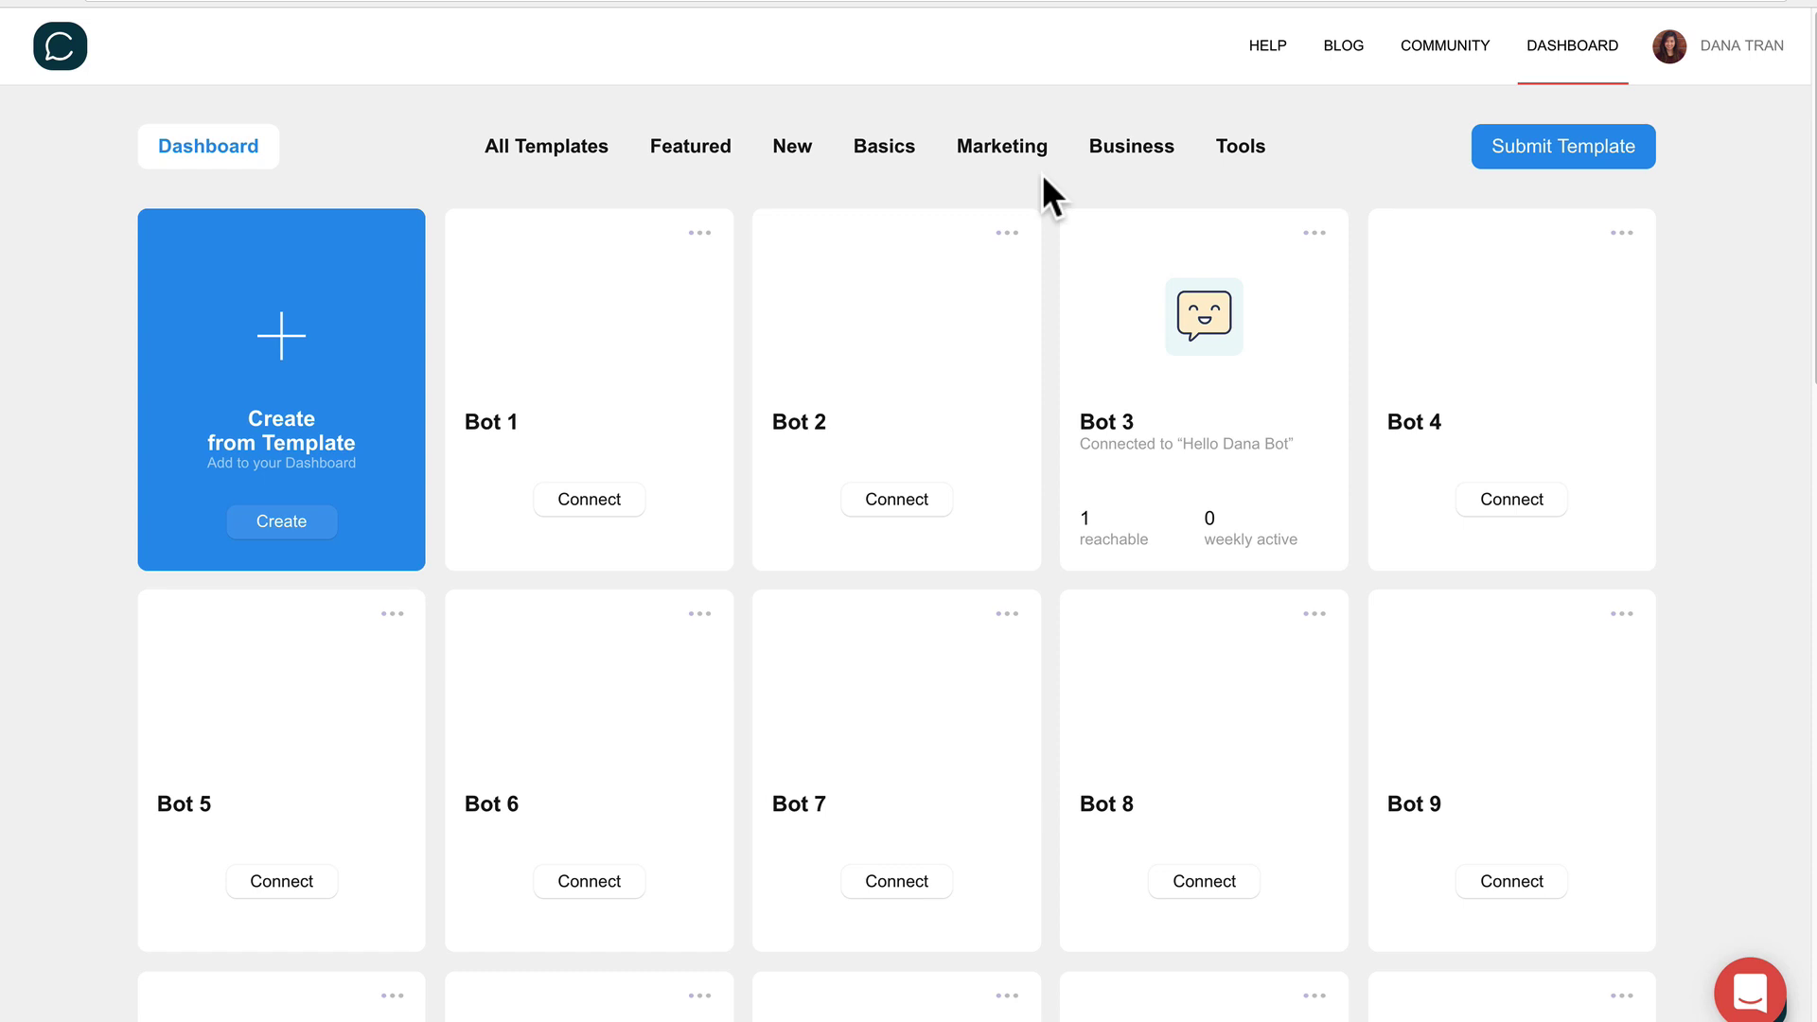
- Rename Bot 3 on the dashboard as ThinkTuitive
left_click(1315, 235)
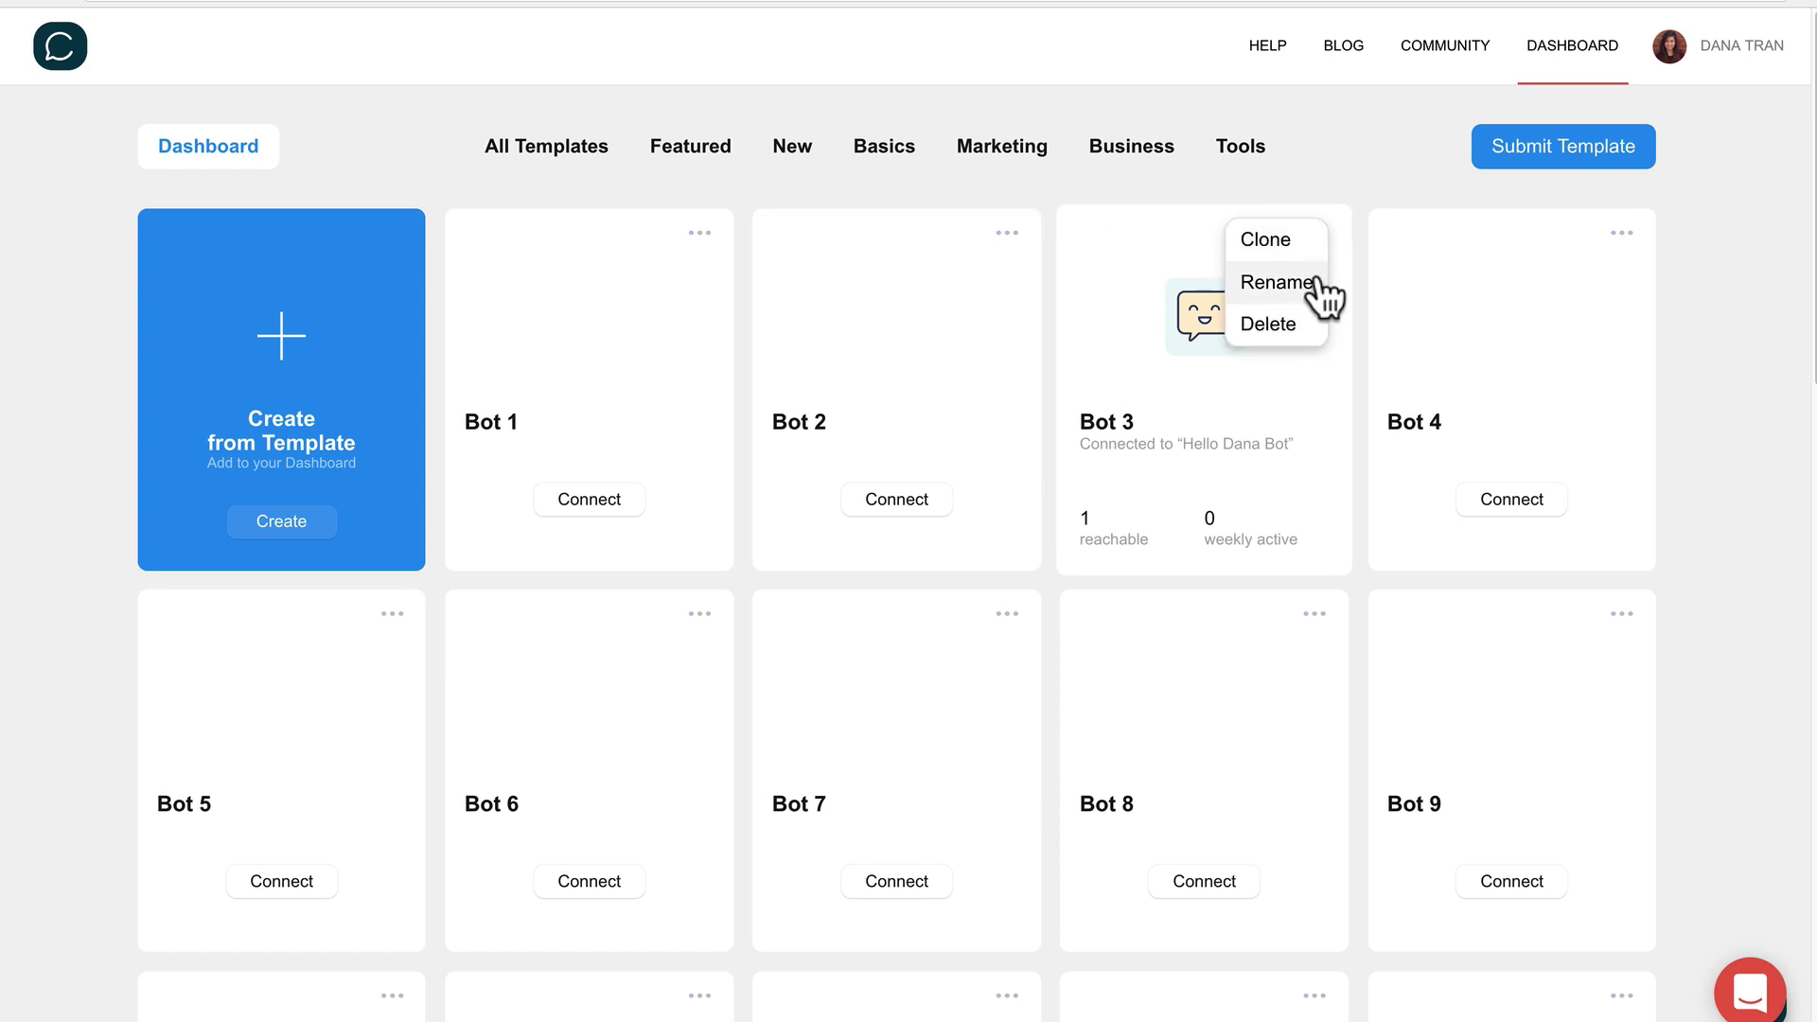
left_click(1324, 297)
key("ctrl+a")
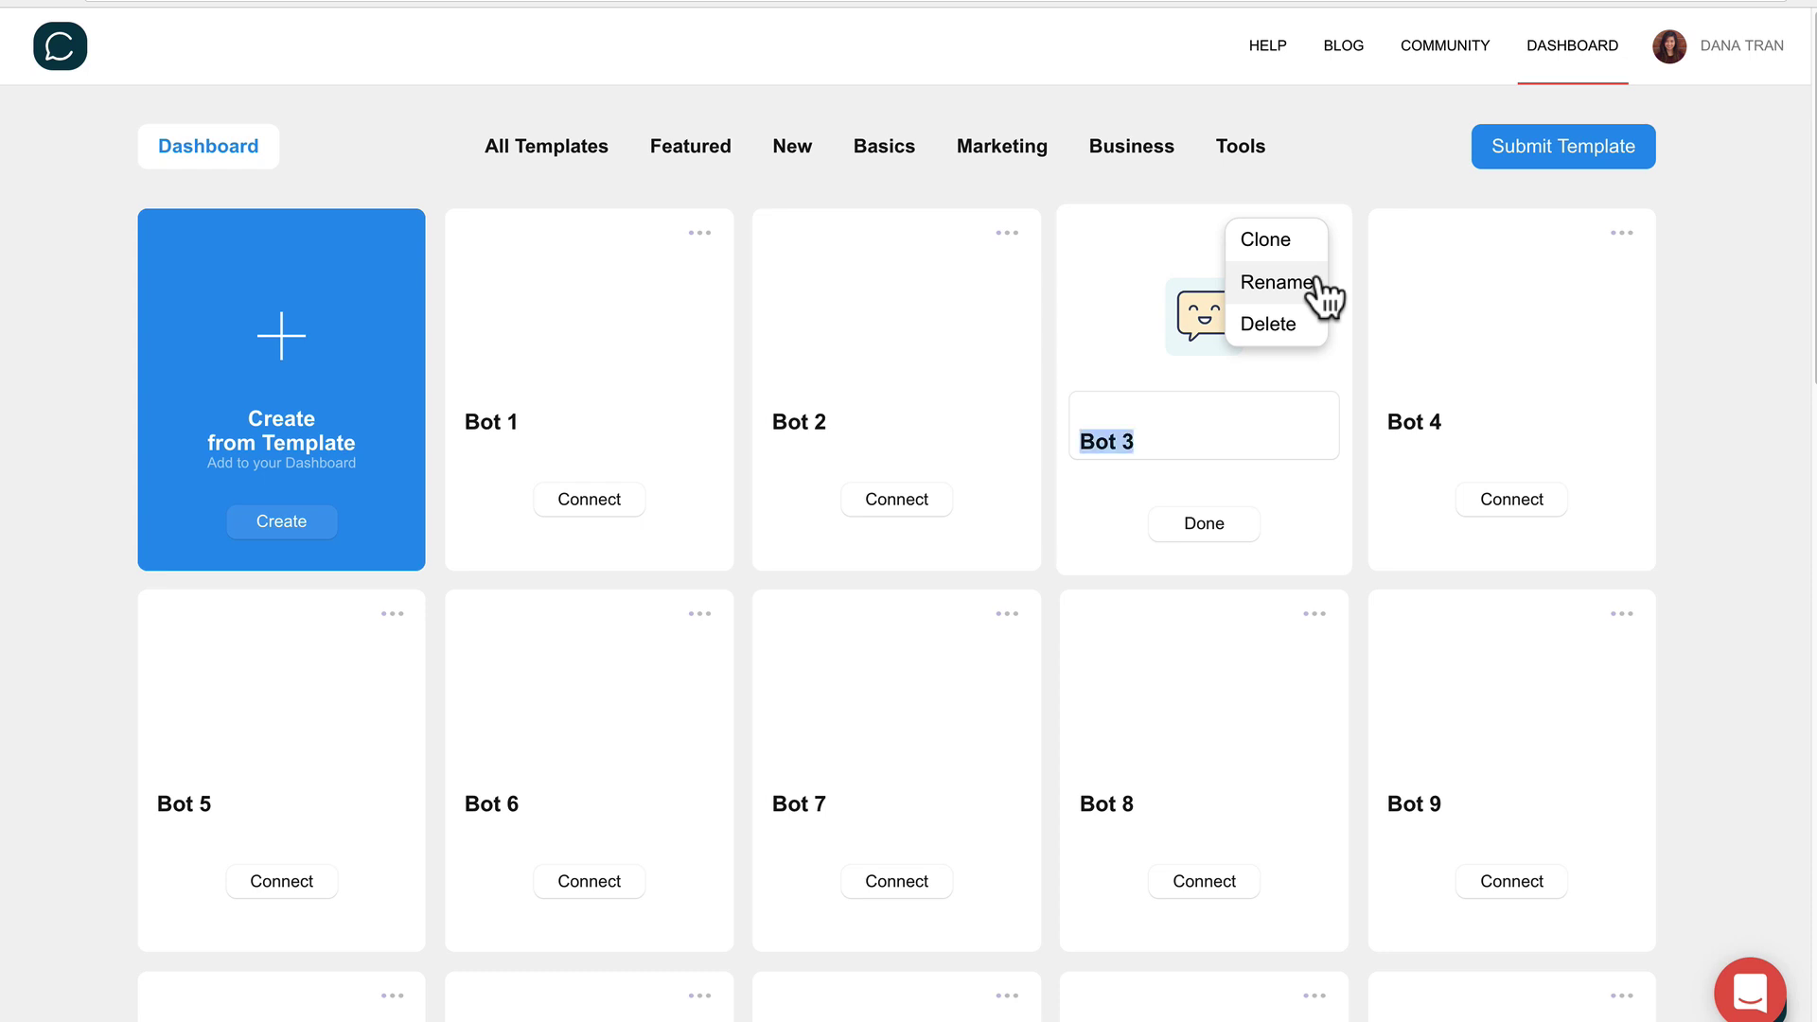
type("ThinkTuitive")
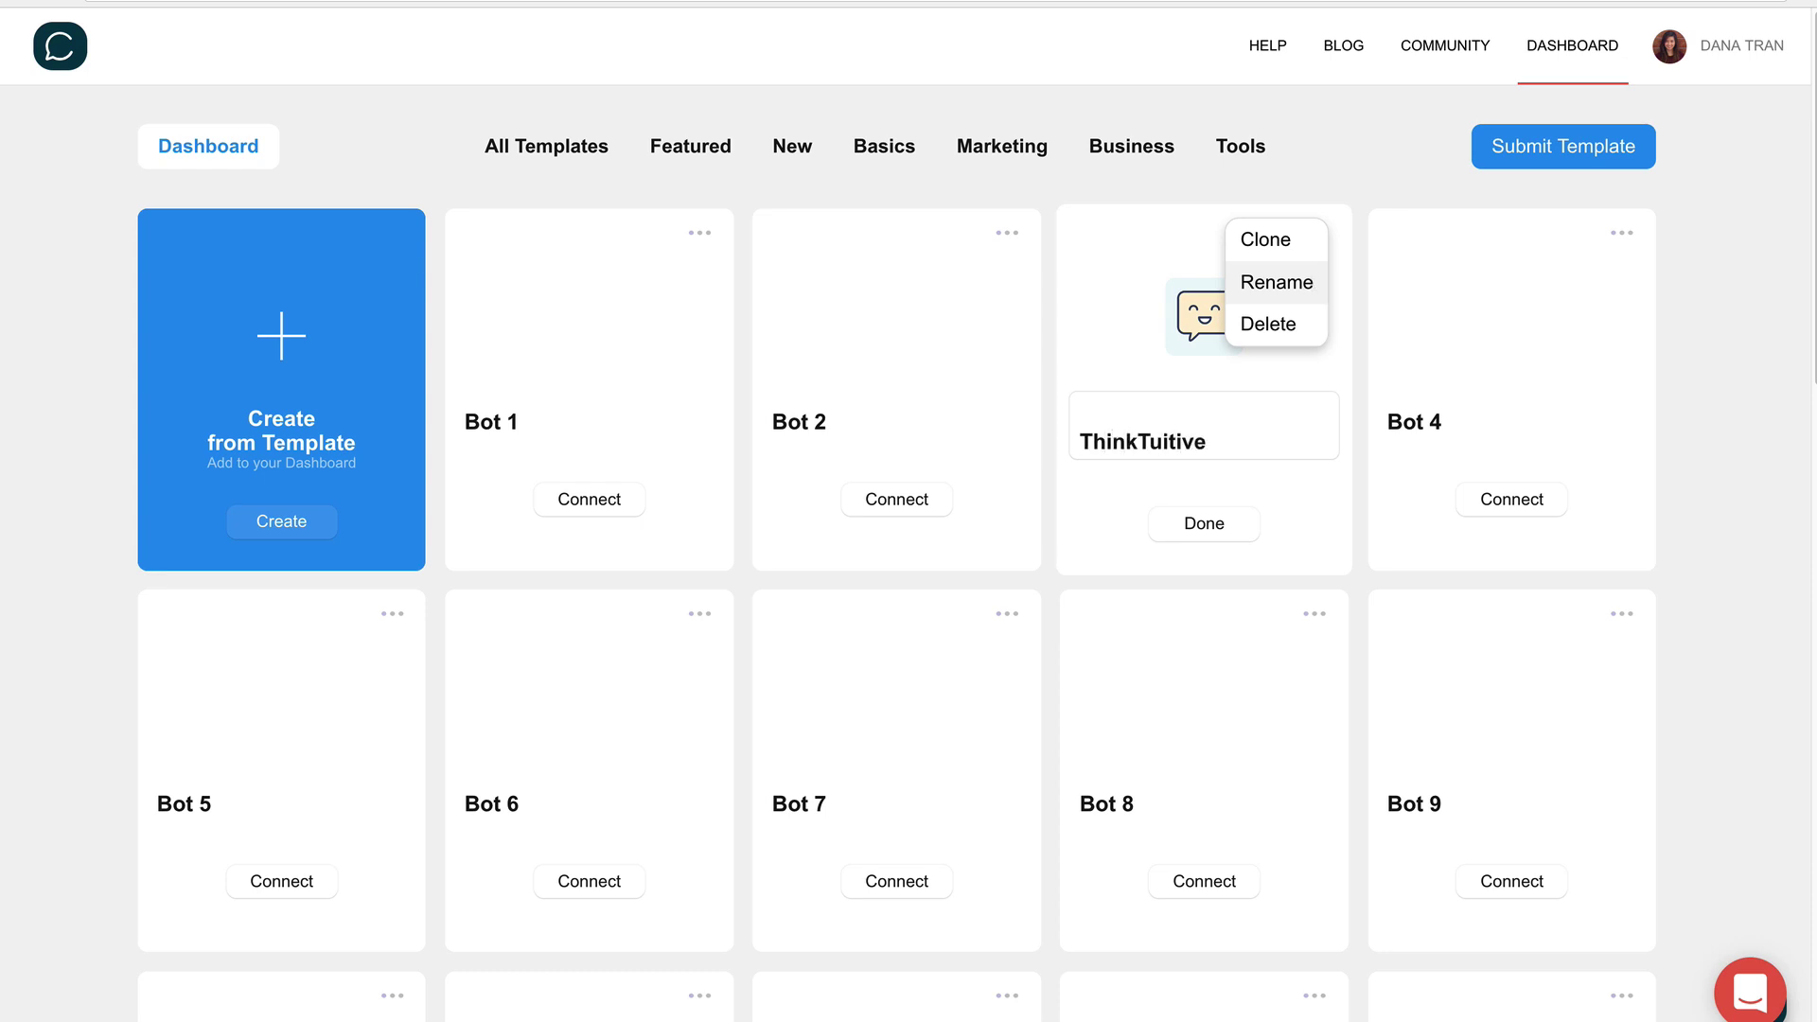
left_click(1241, 526)
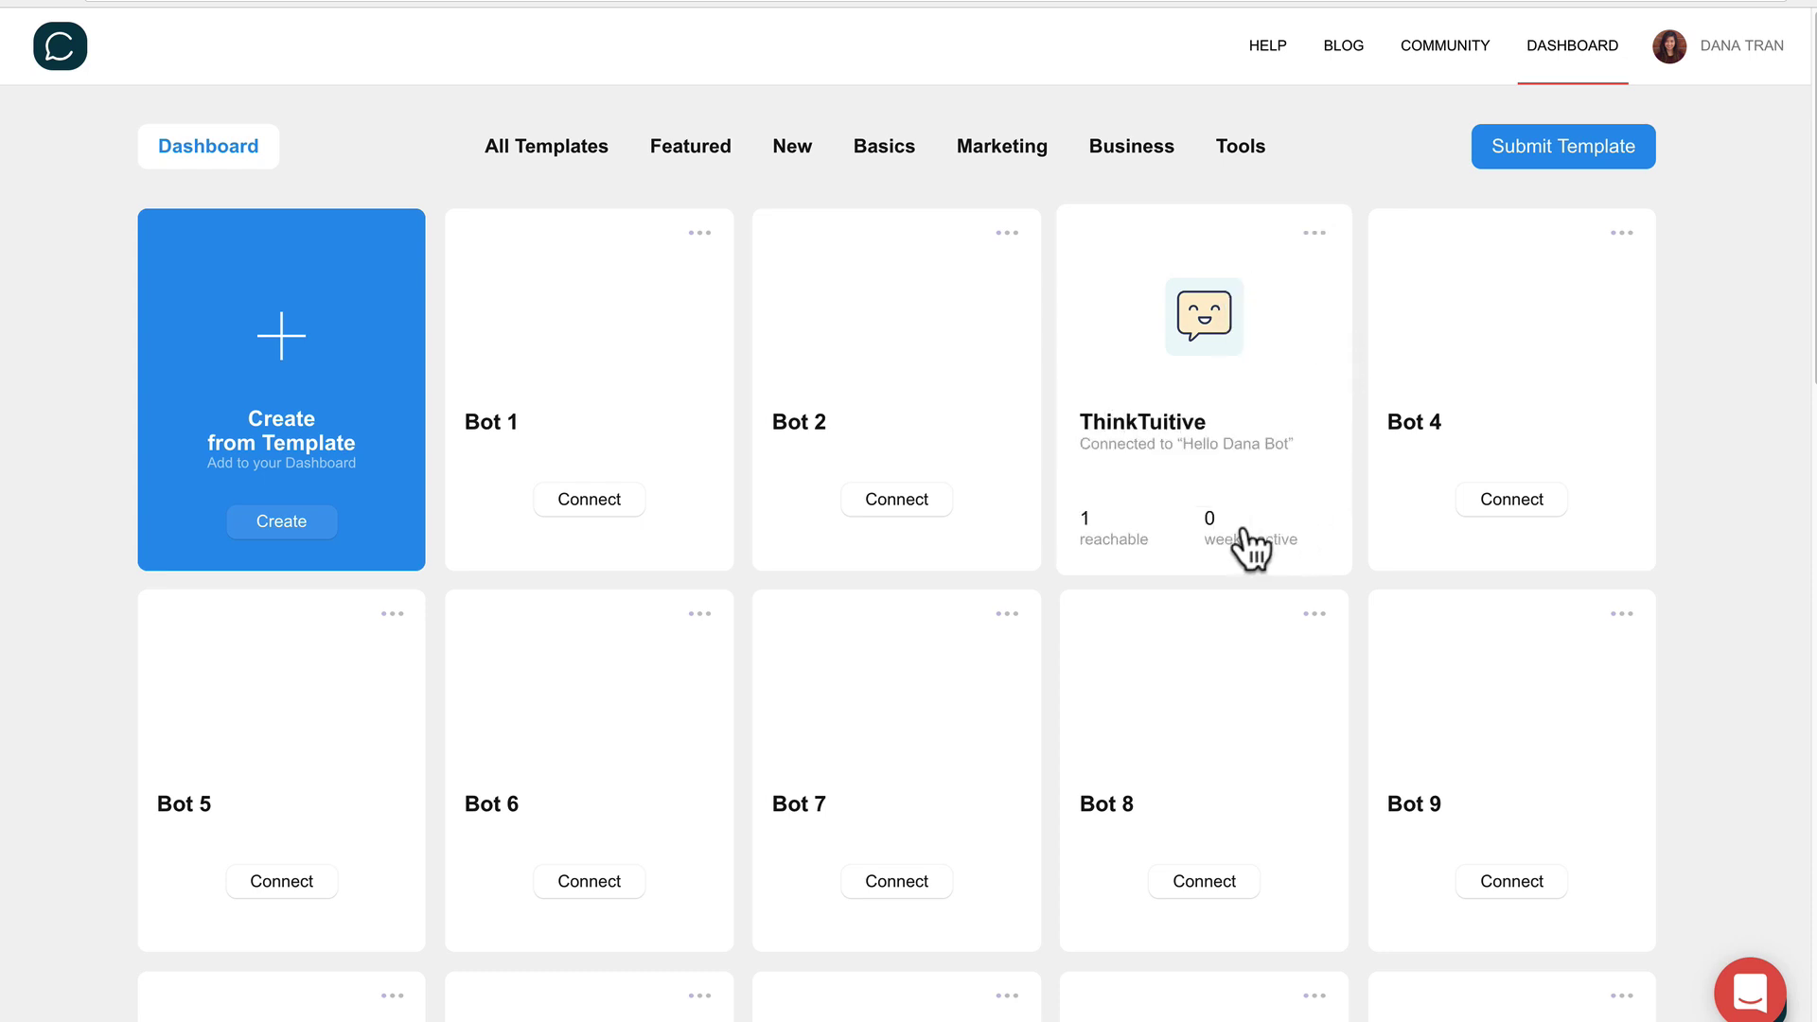
- Open the ThinkTuitive bot and delete both default text cards from its Welcome message block
left_click(1227, 430)
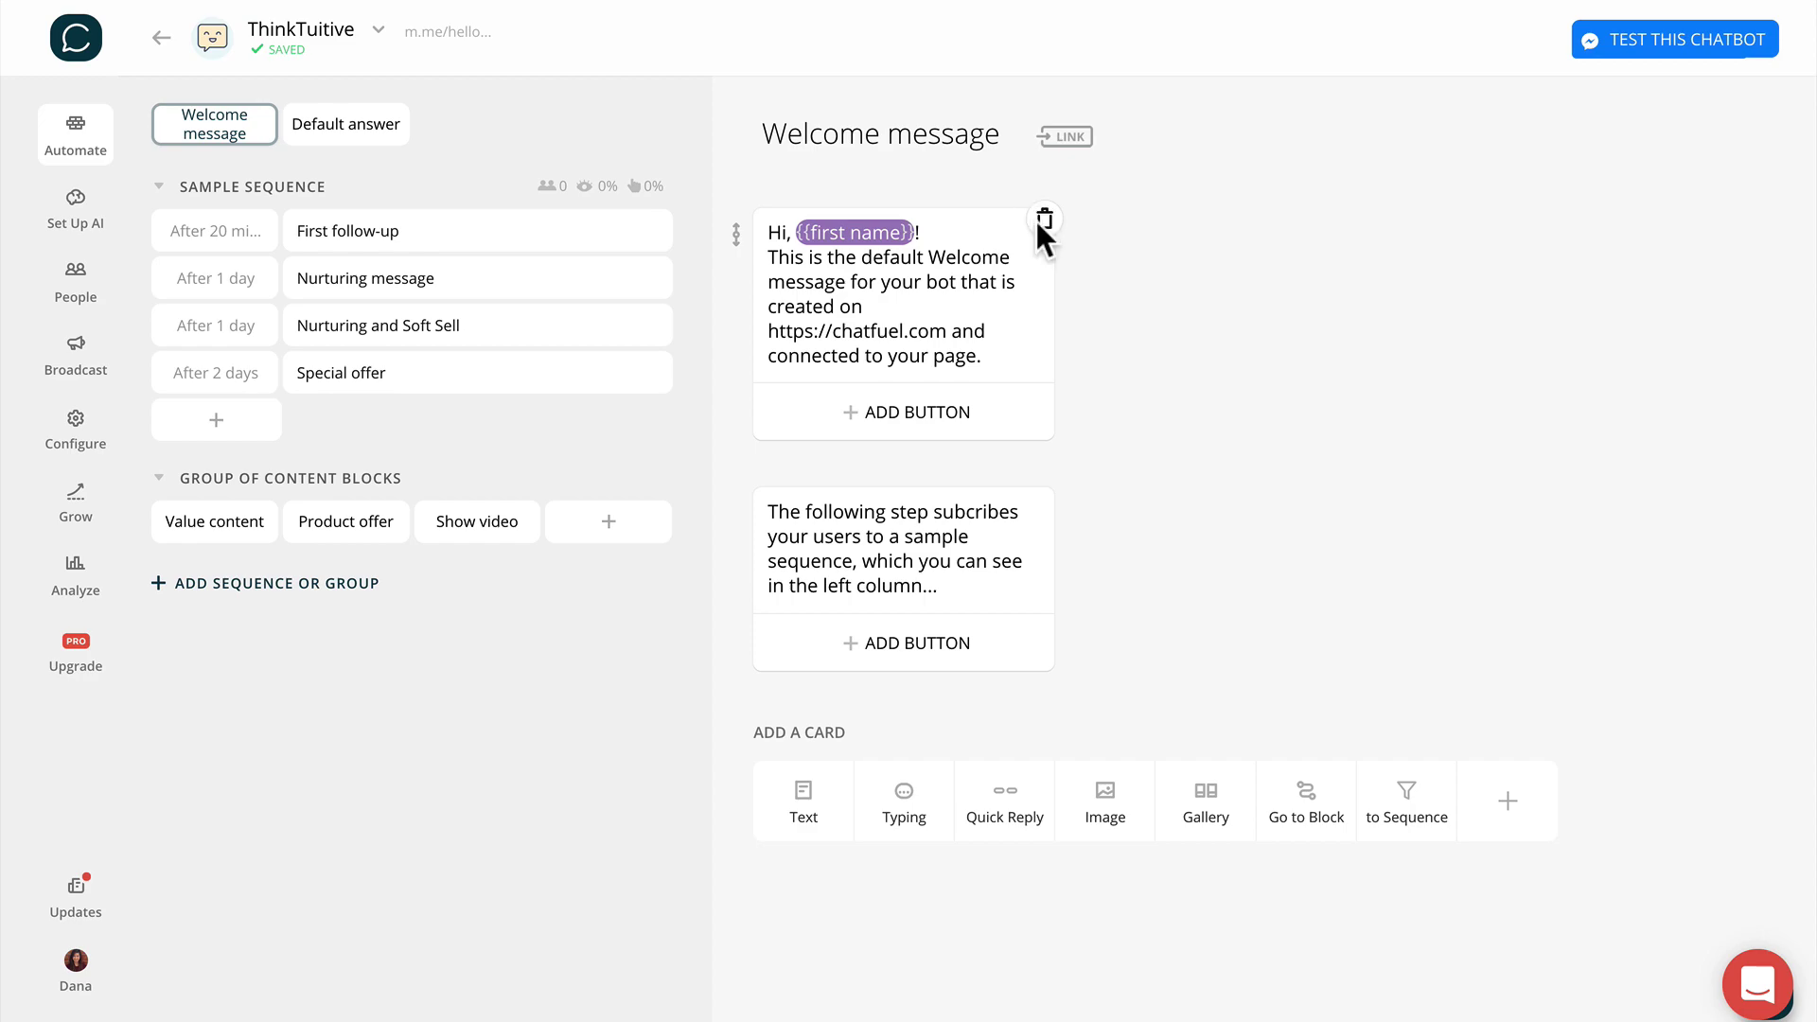
left_click(1044, 221)
left_click(1094, 585)
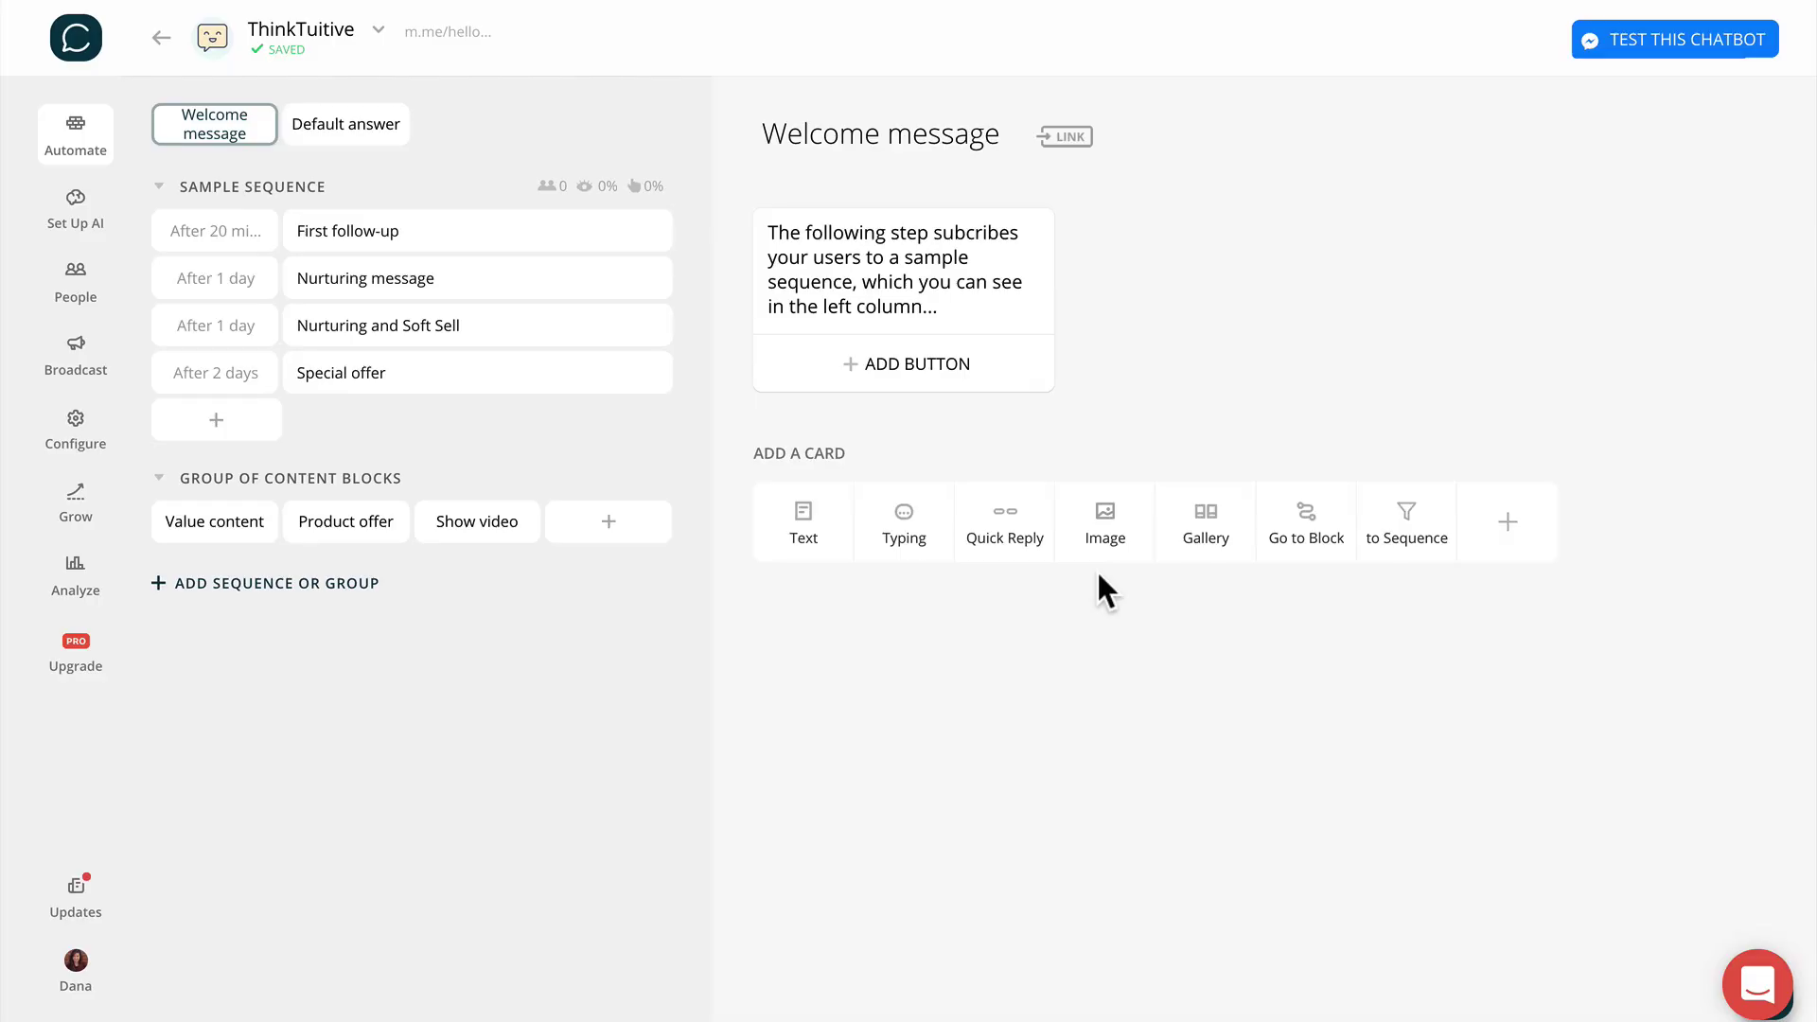
left_click(1045, 221)
left_click(1096, 585)
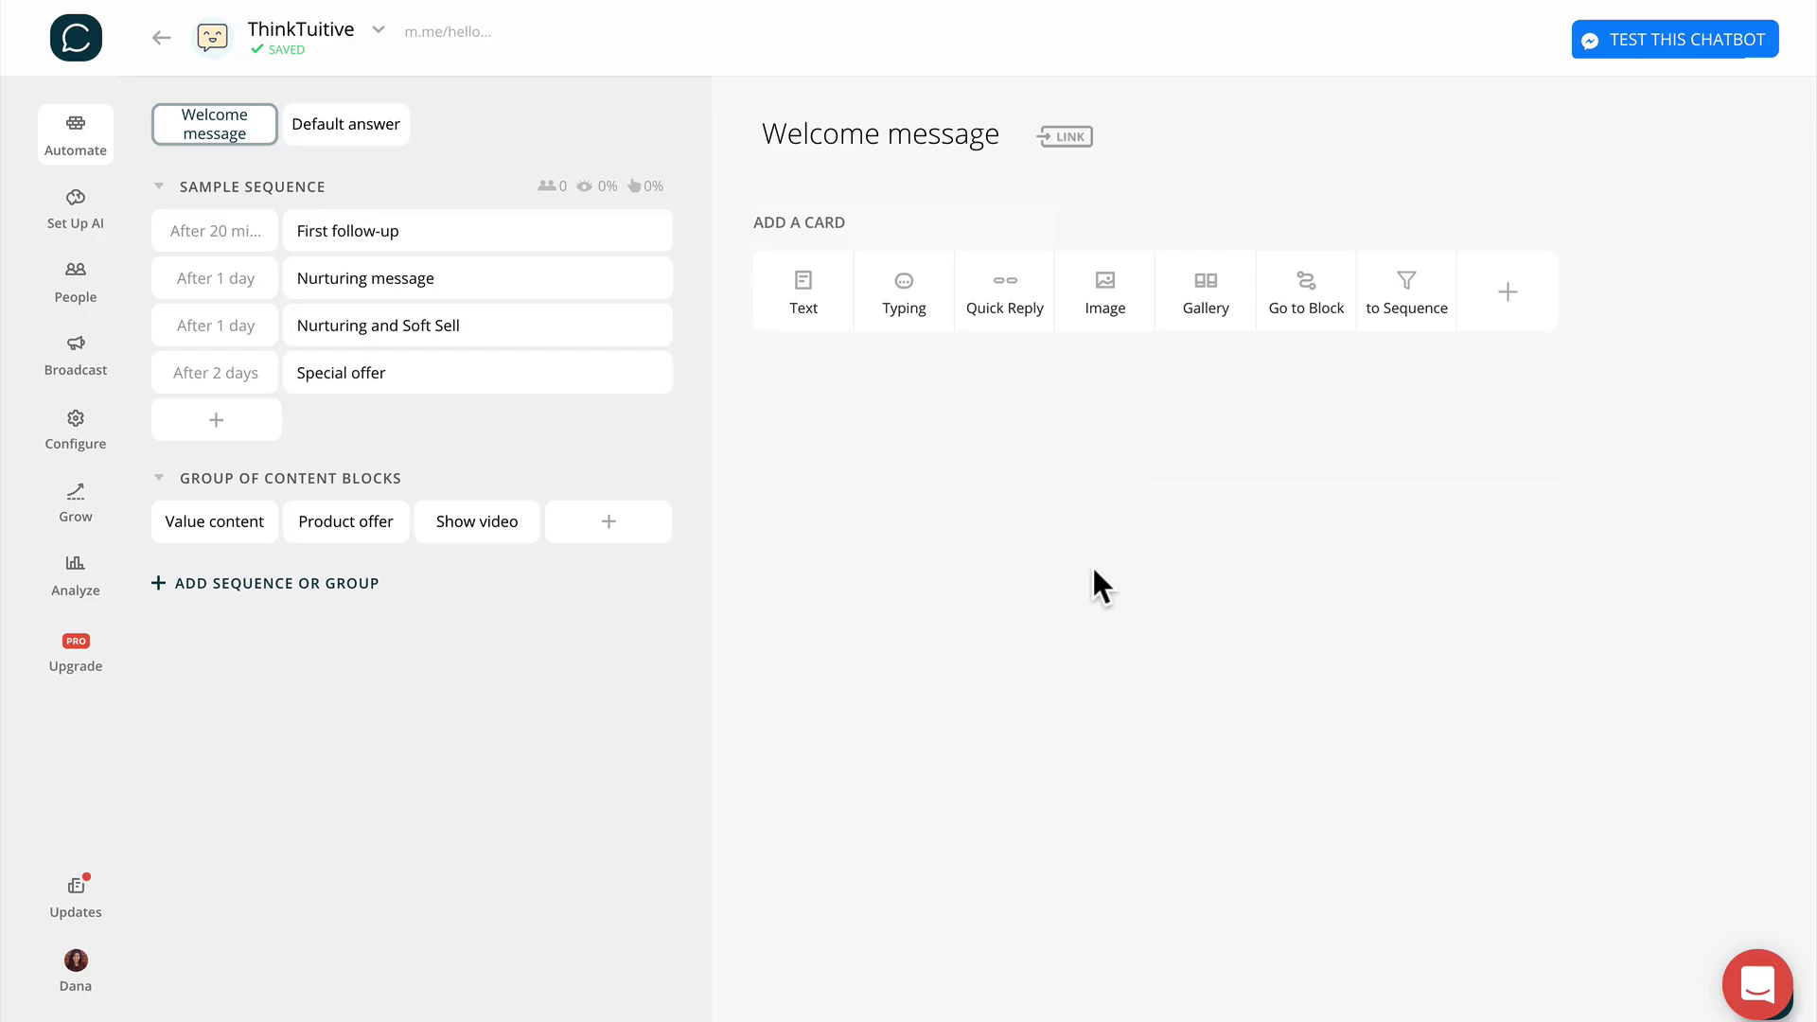
- Add a text card to the Welcome message reading "Hello {{first name}}! 😊", using the first name attribute
left_click(825, 312)
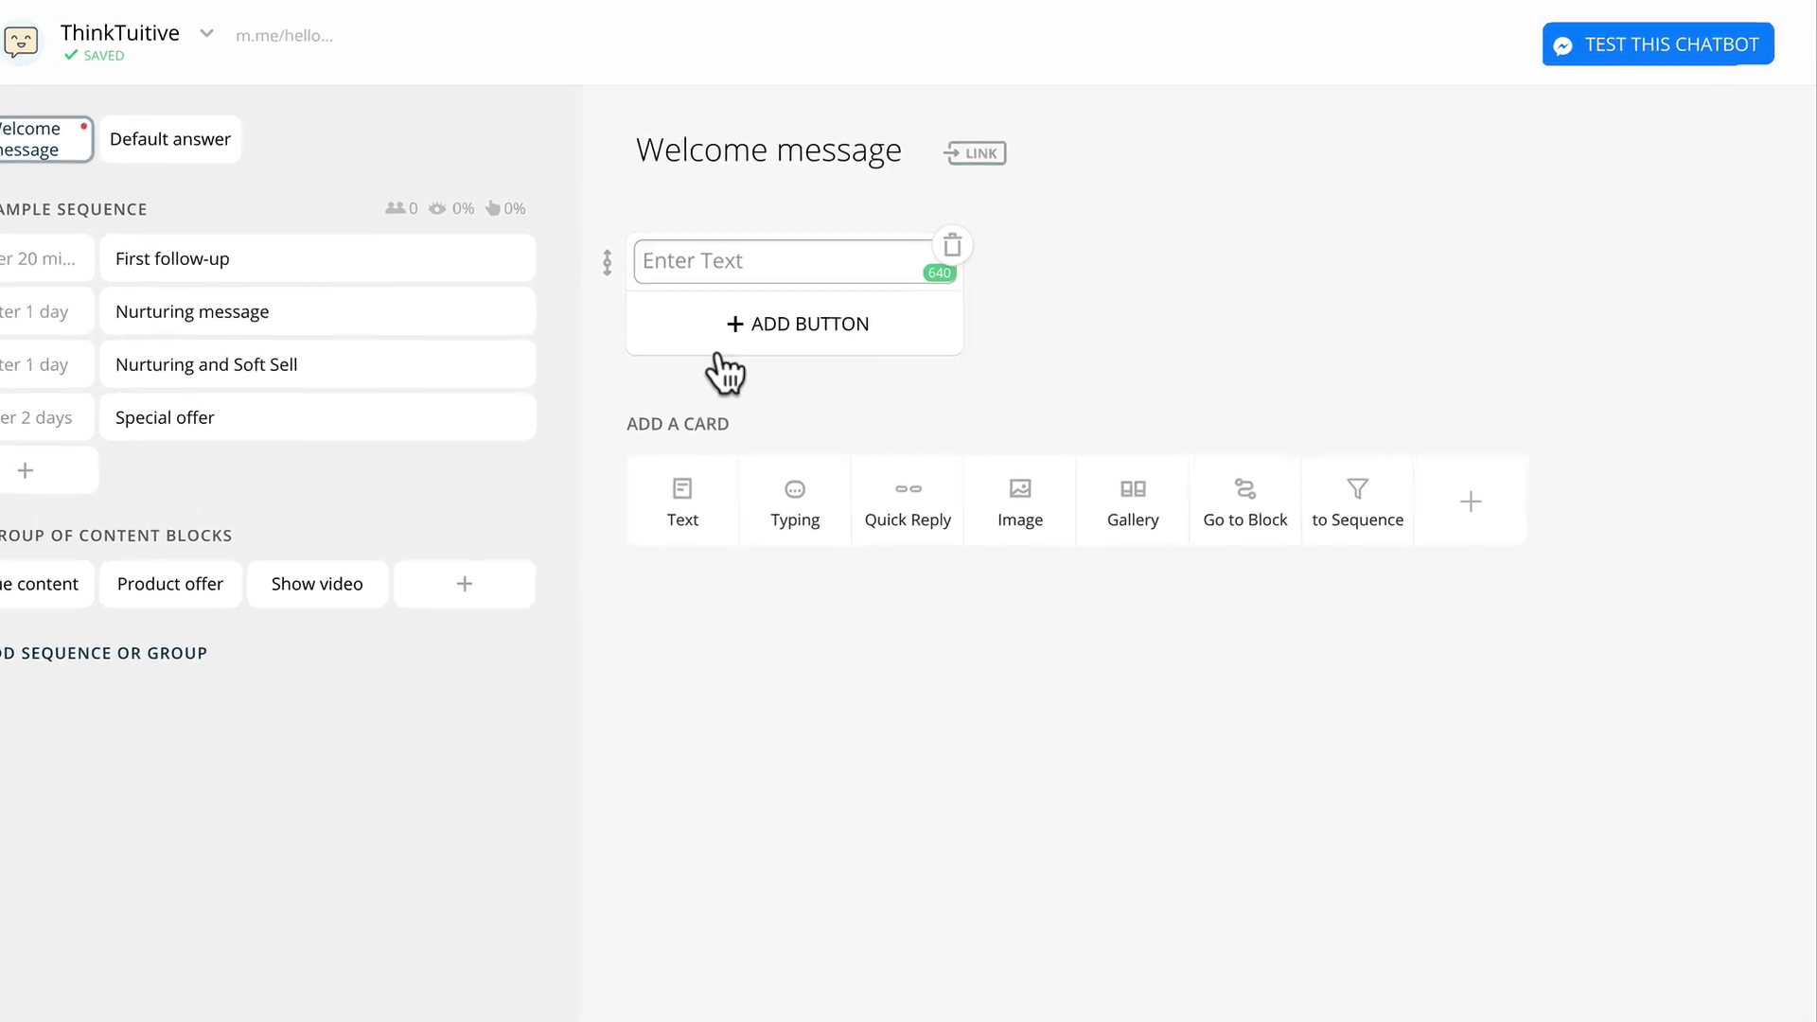
type("Hello ")
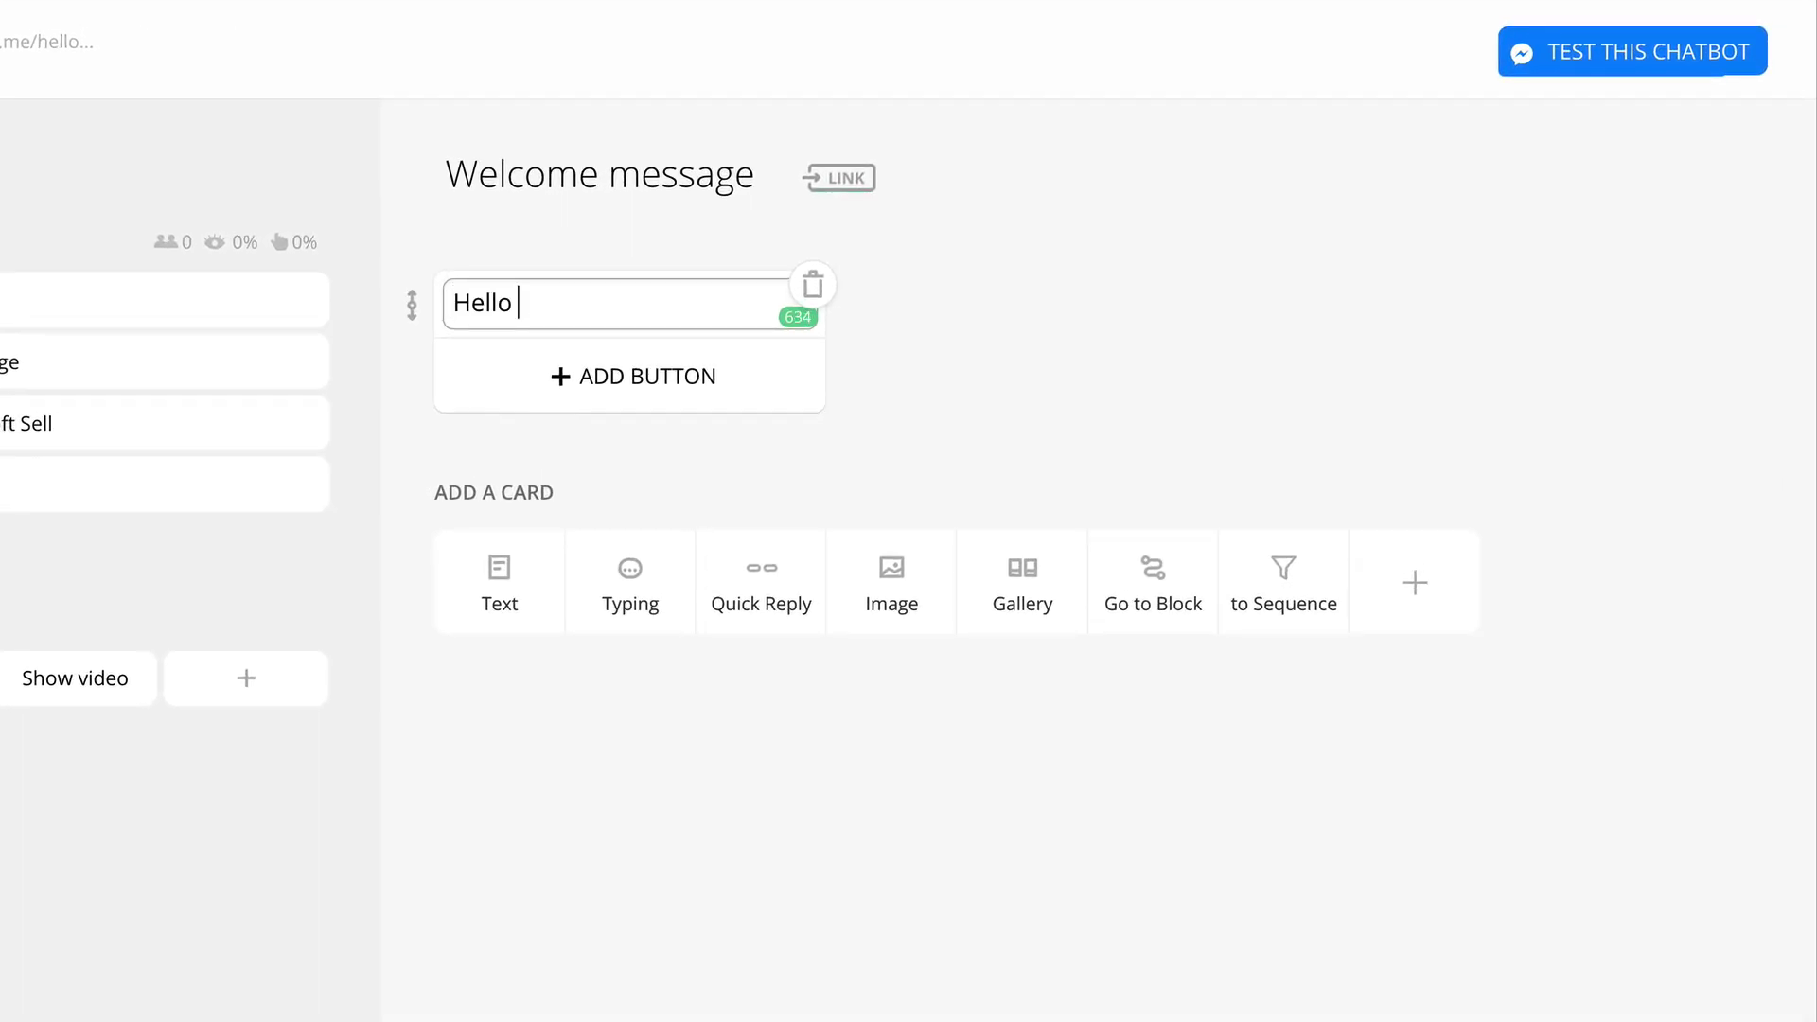
type("{{")
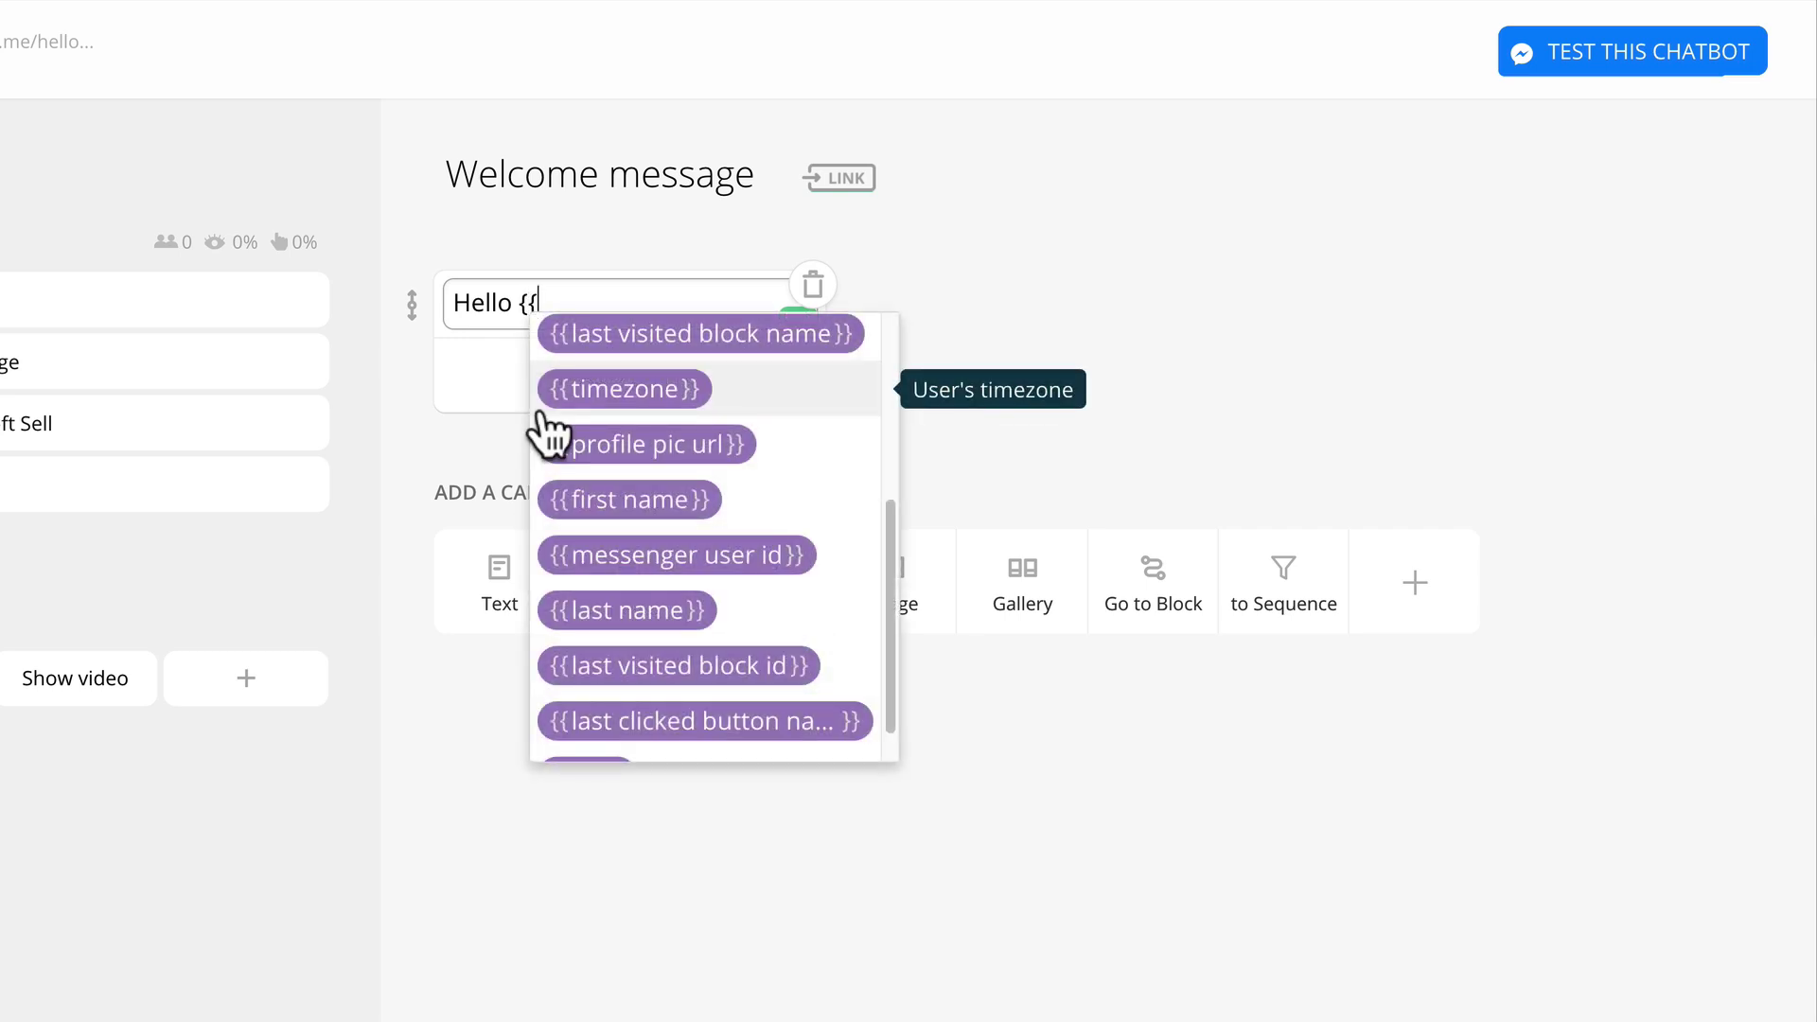
left_click(725, 507)
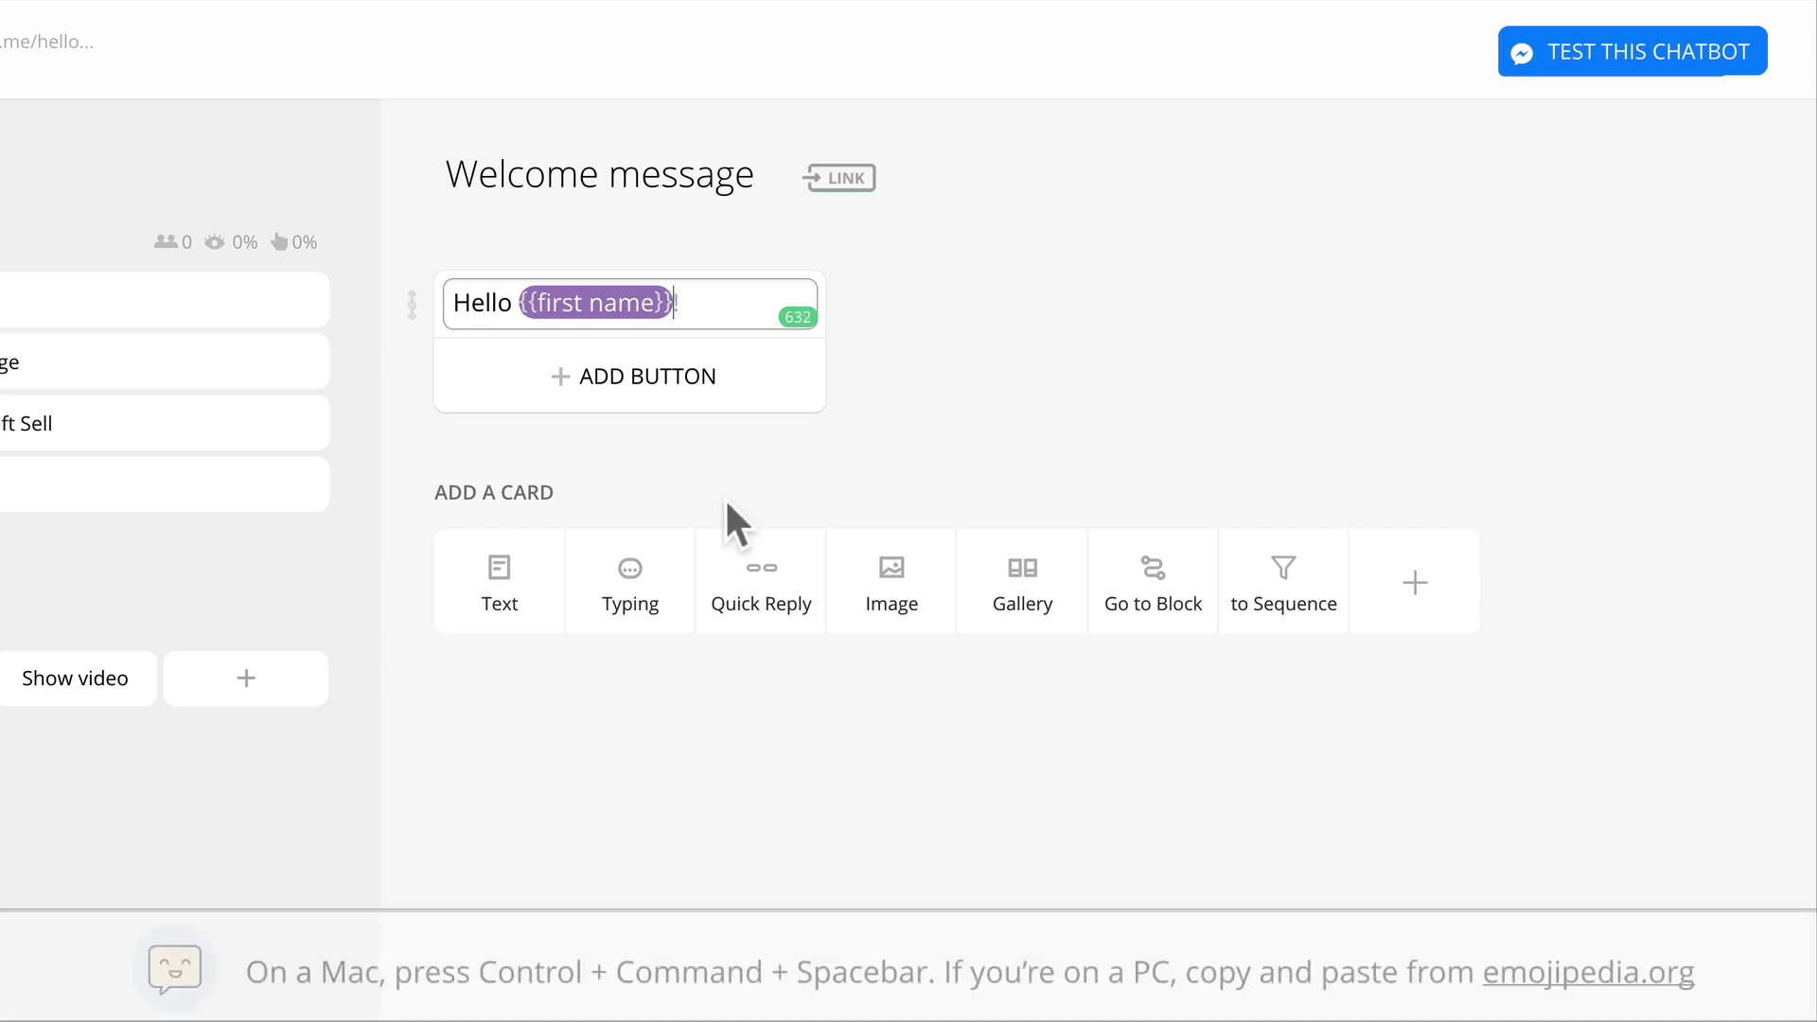
type("!")
key("ctrl+super+space")
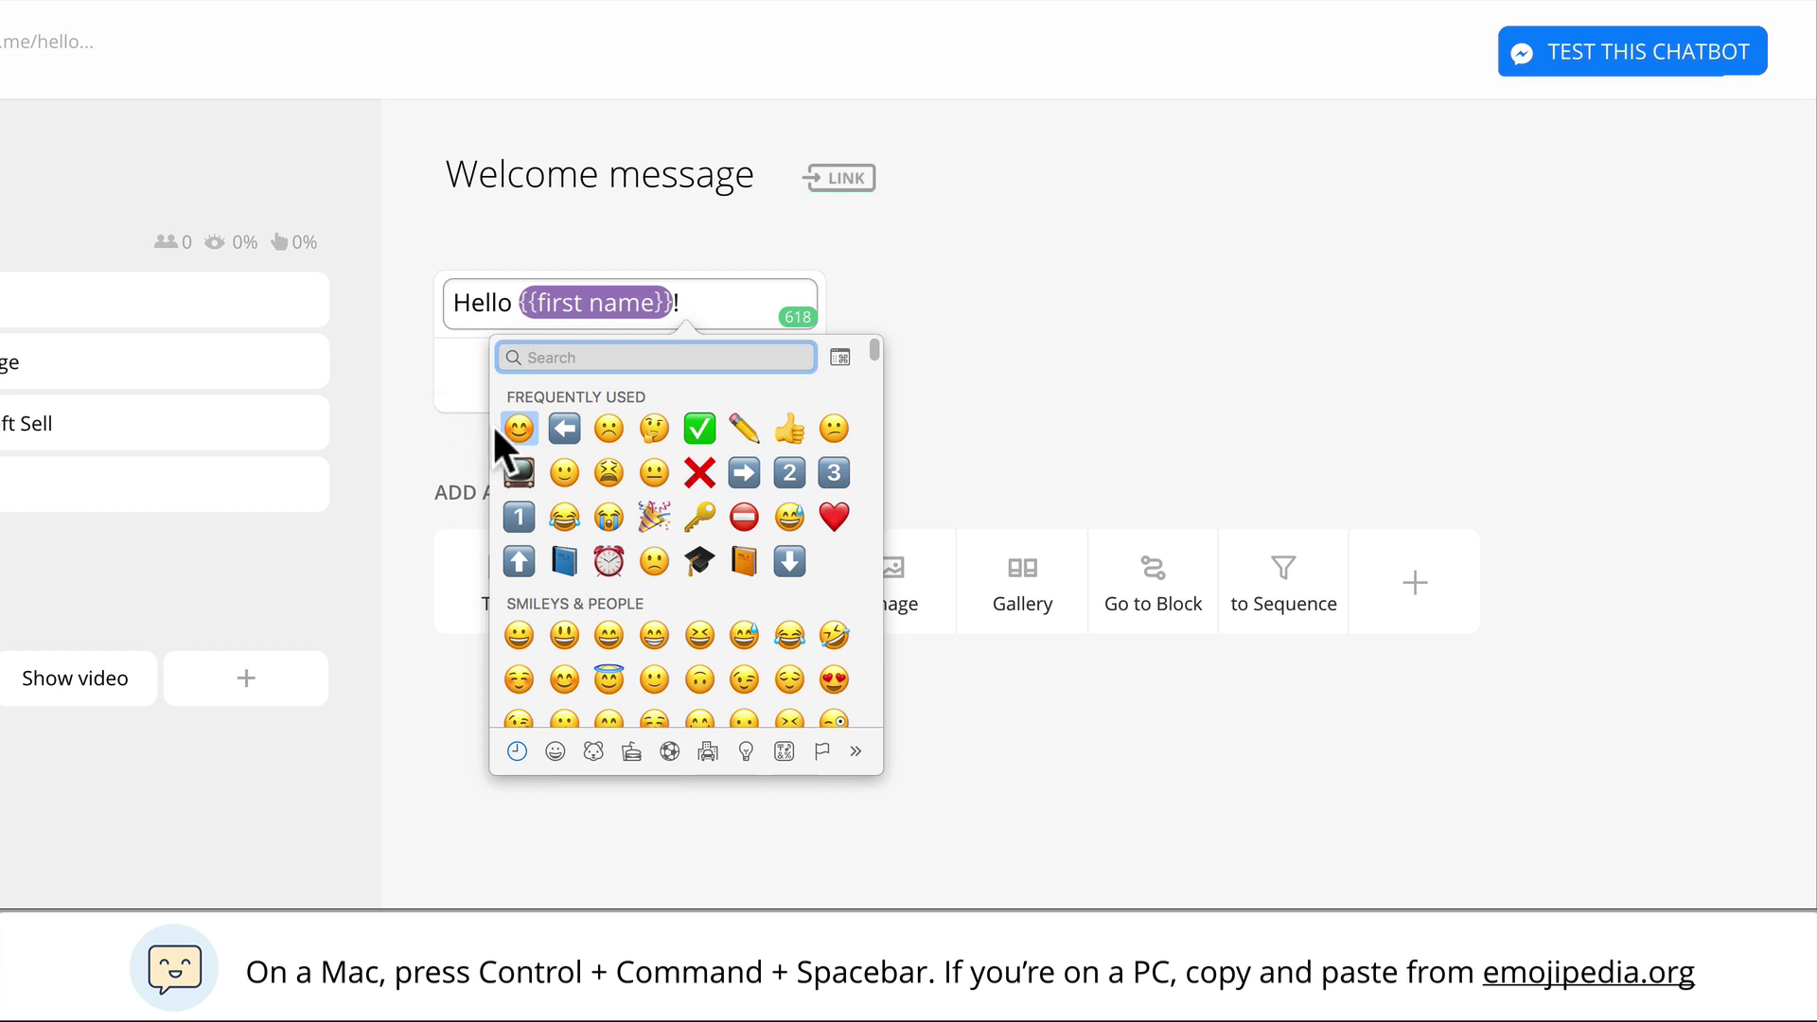
left_click(519, 428)
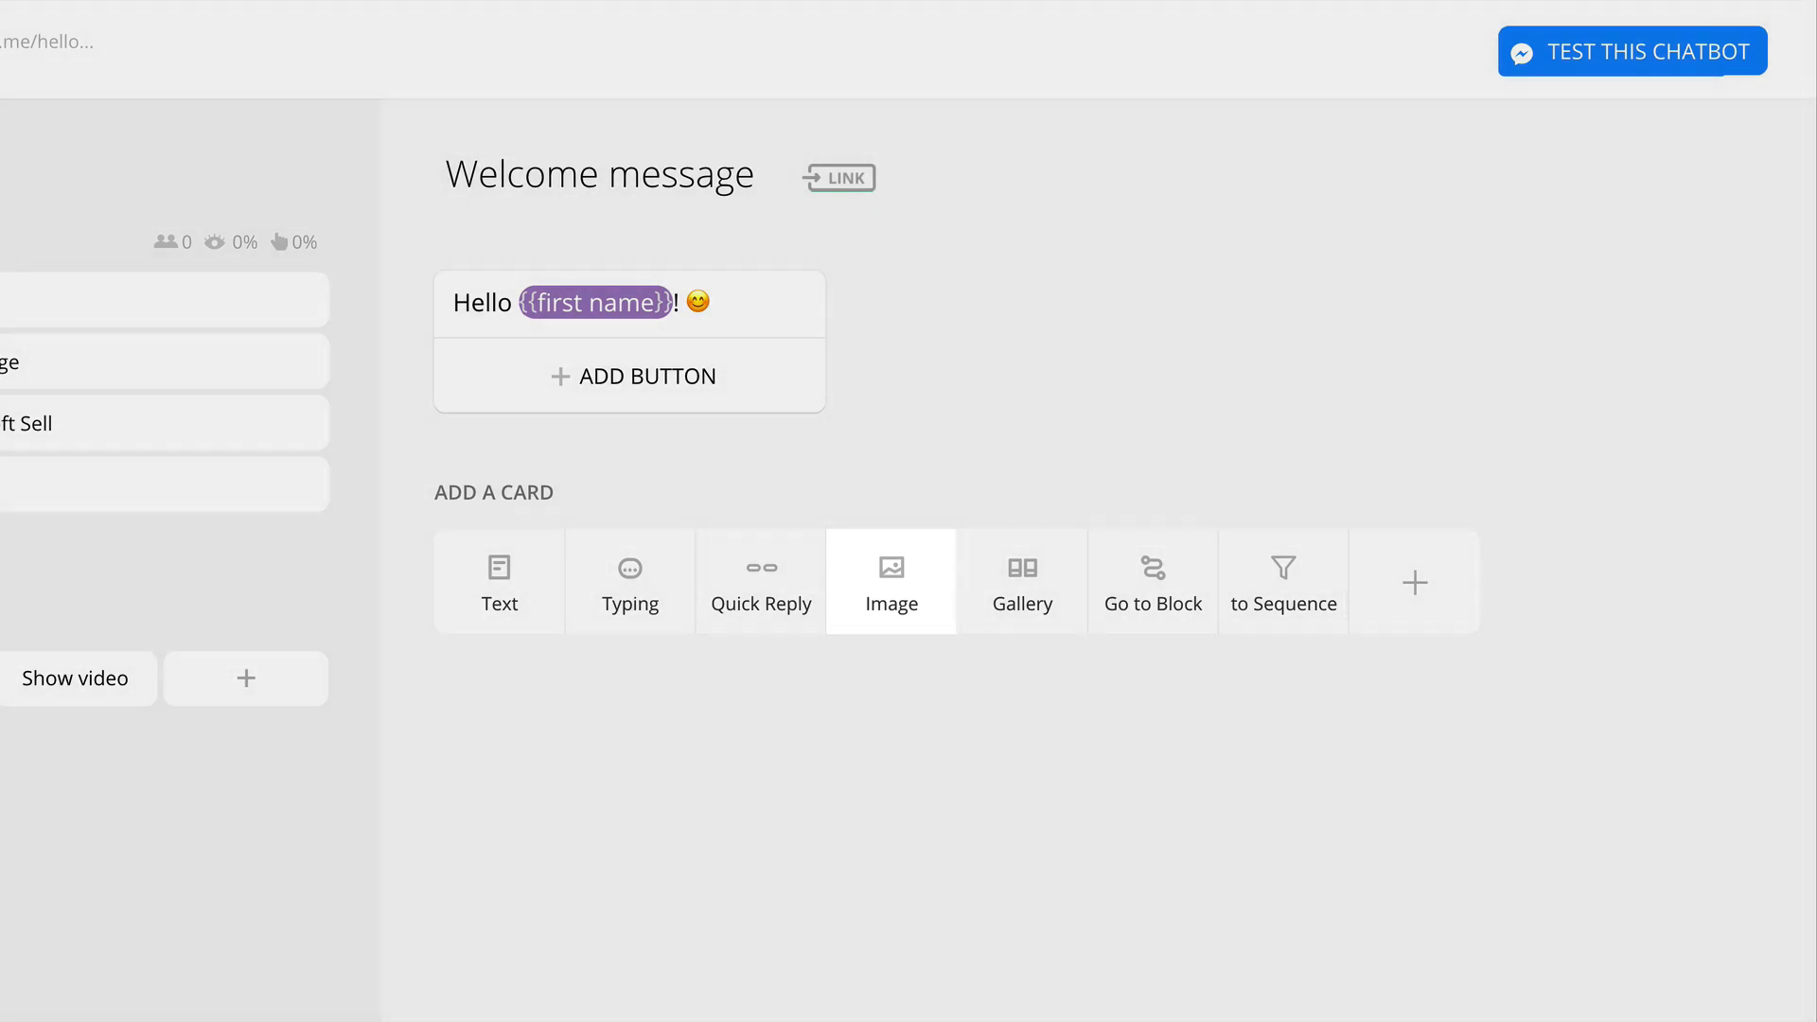
- Add an image card with hello.gif to the Welcome message and move it above the greeting text card
left_click(916, 616)
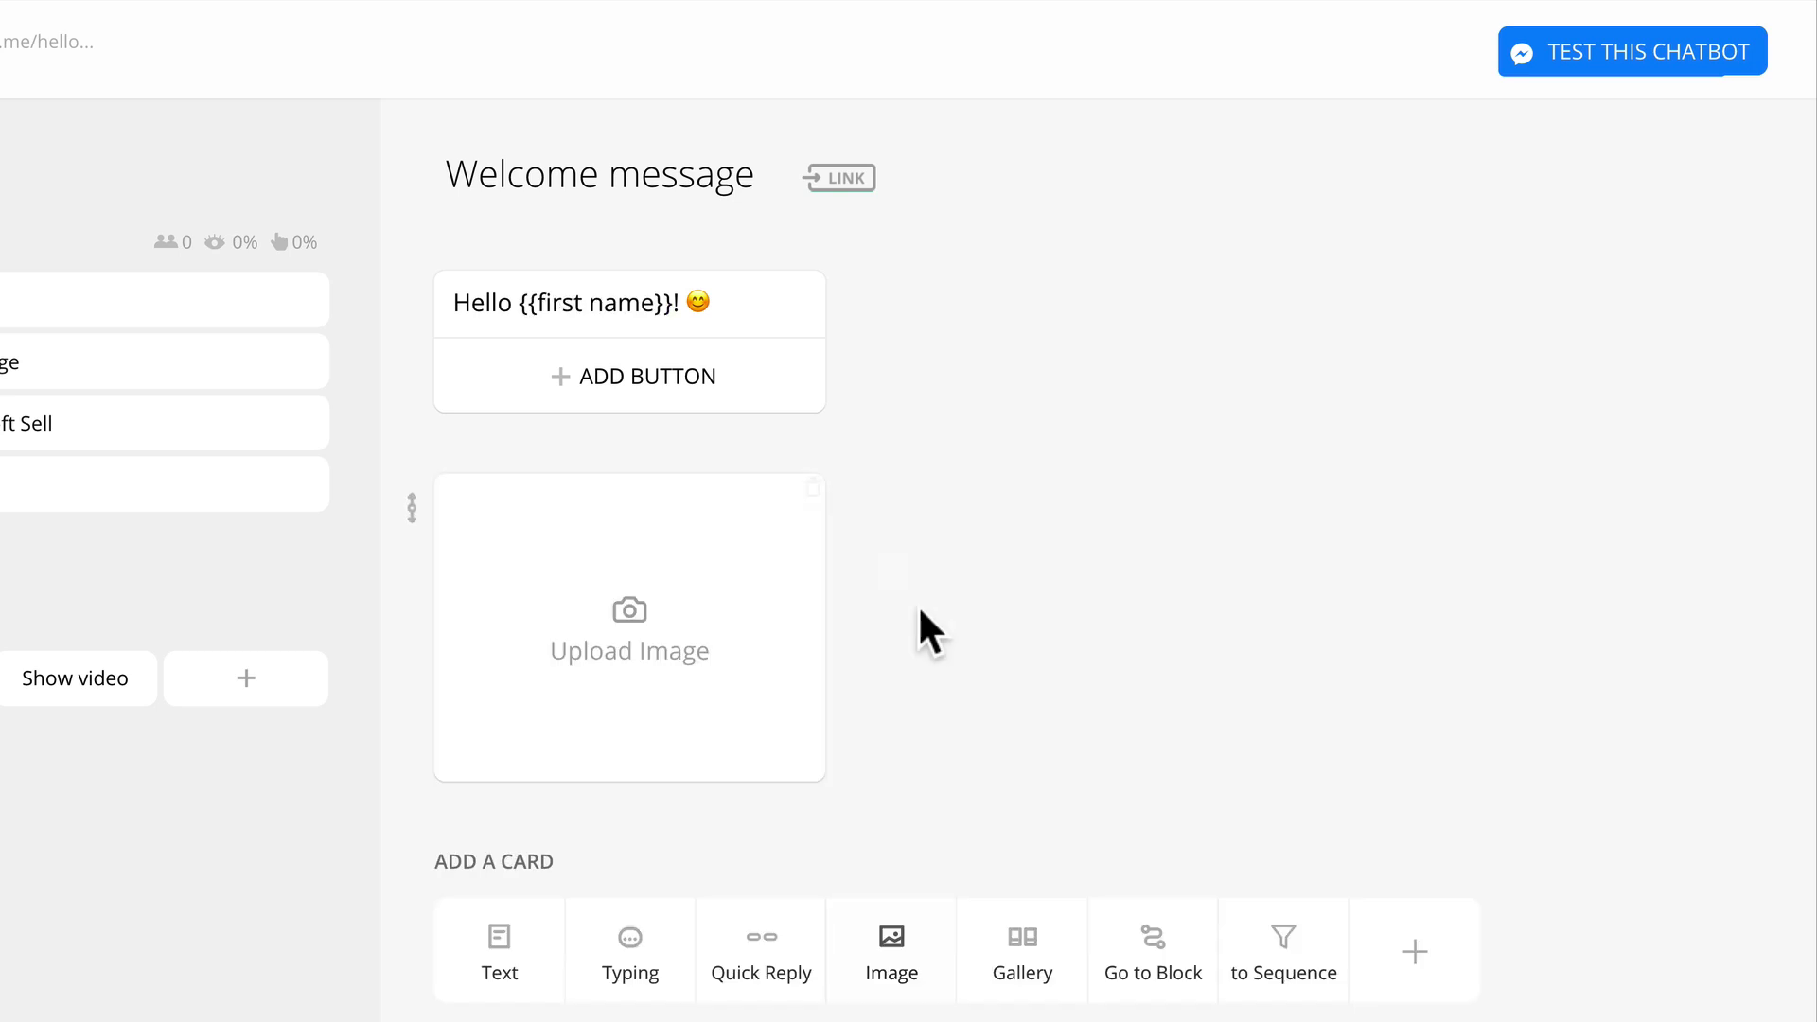
left_click(725, 636)
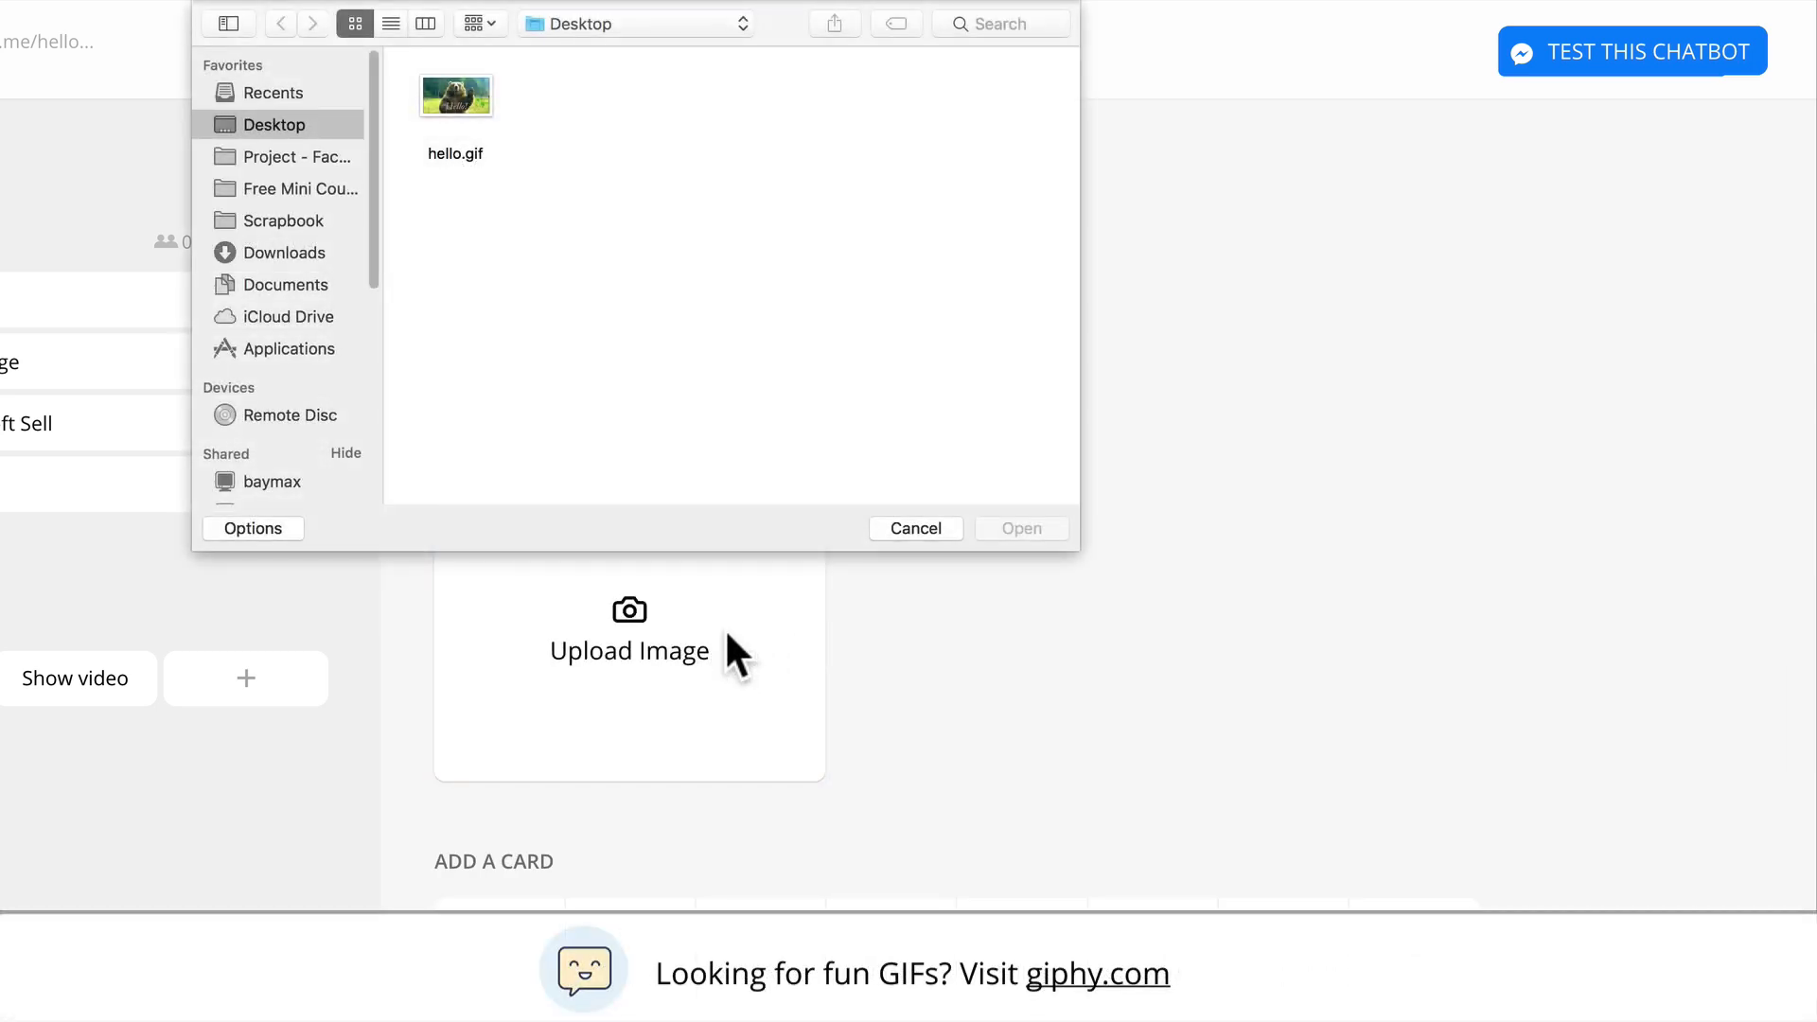
left_click(464, 121)
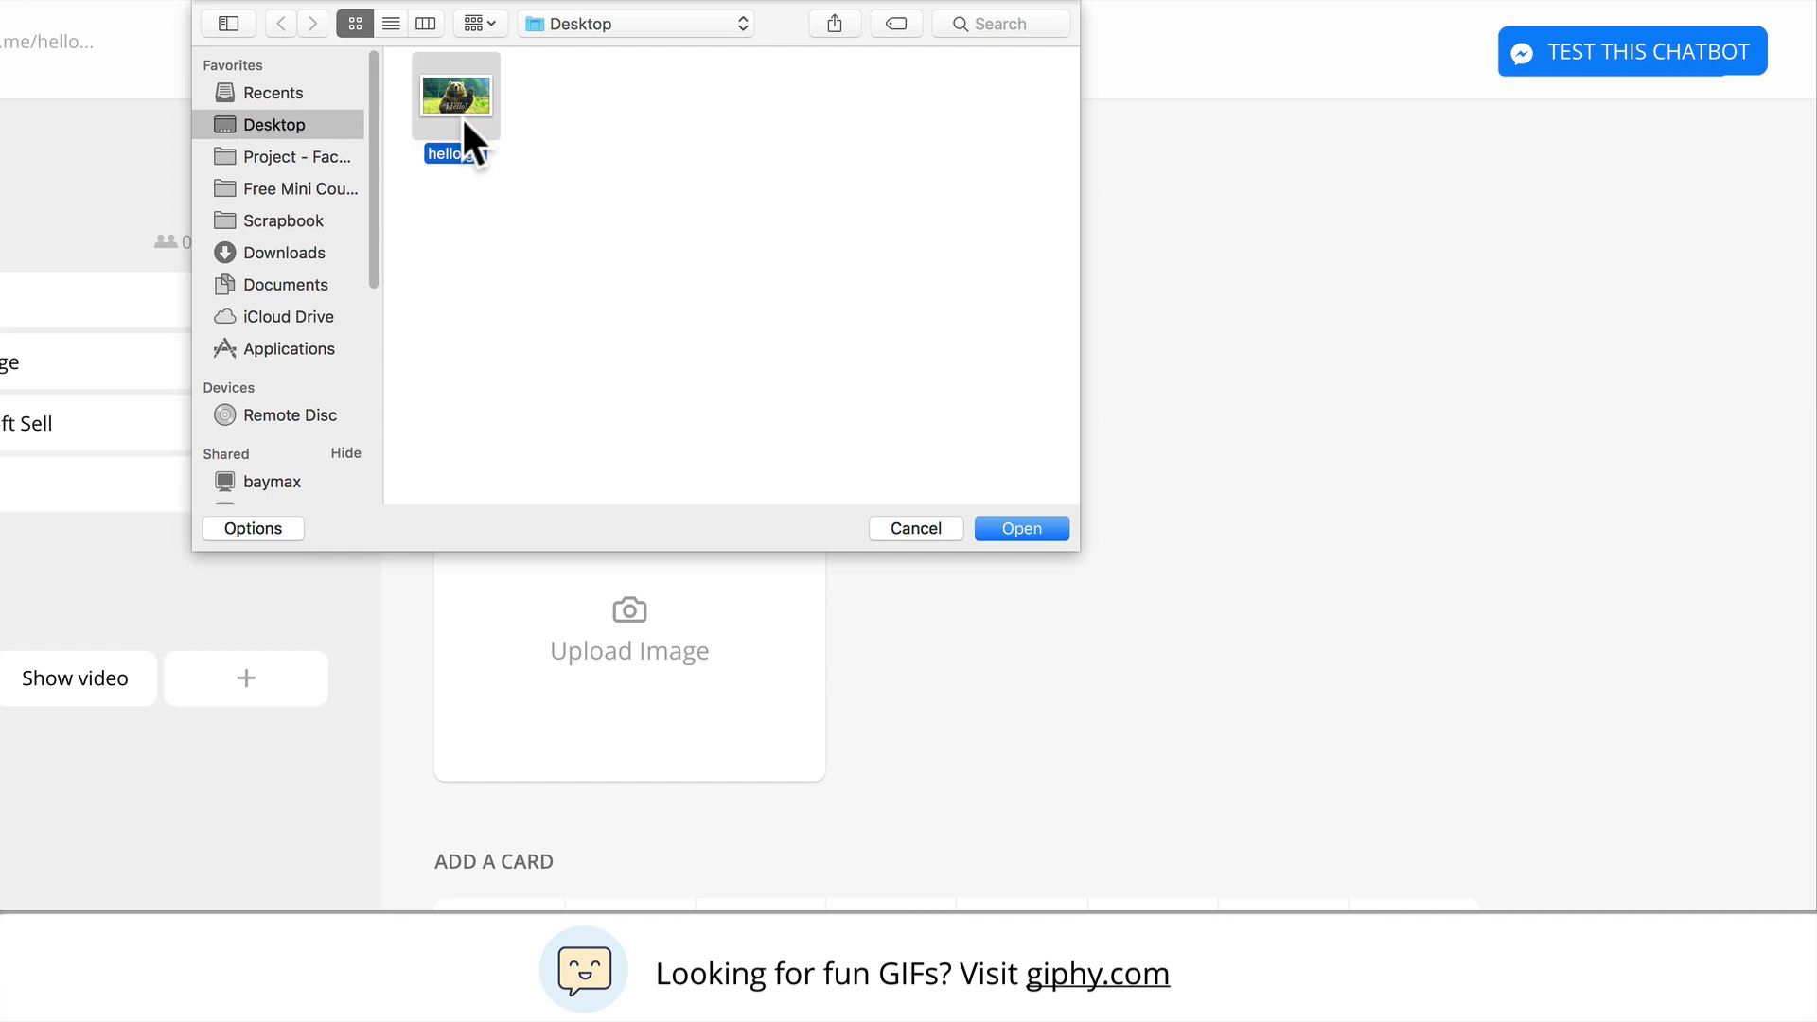
left_click(1024, 530)
left_click_drag(417, 510, 419, 298)
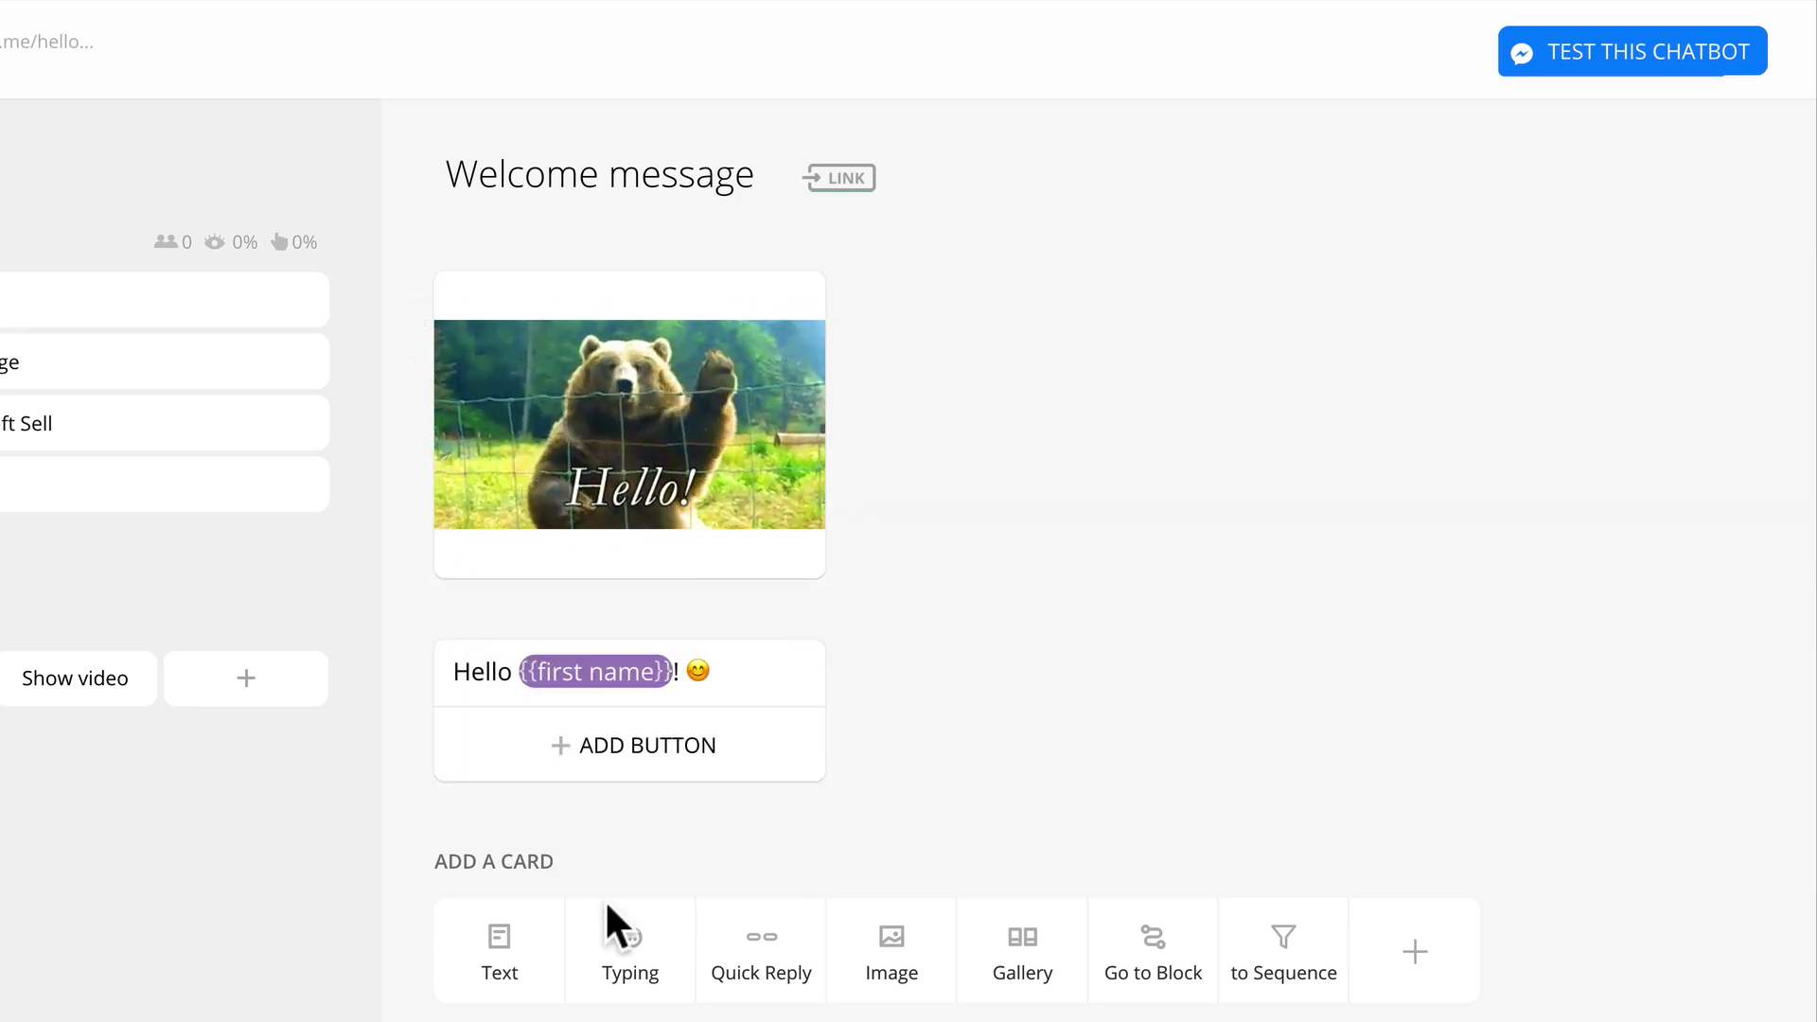
- Add a Typing card set to 2 sec and place it between the hello.gif image and the greeting text
left_click(653, 952)
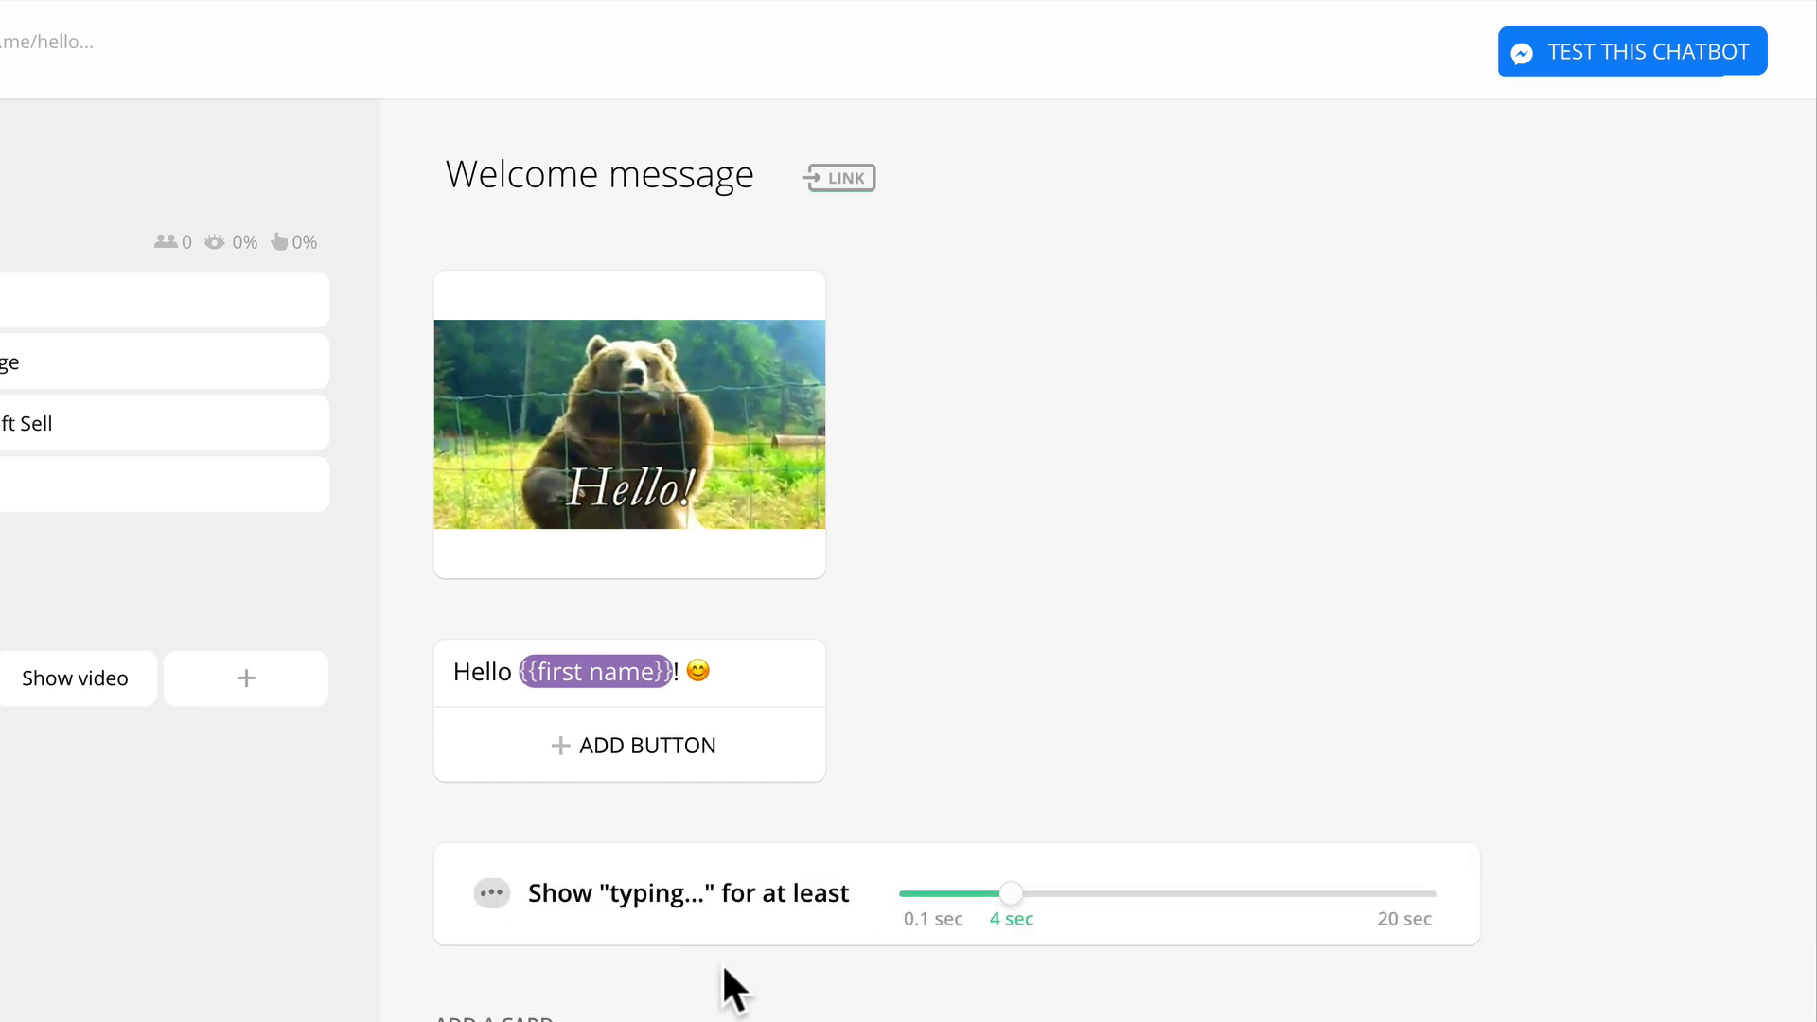
left_click_drag(1007, 895, 959, 897)
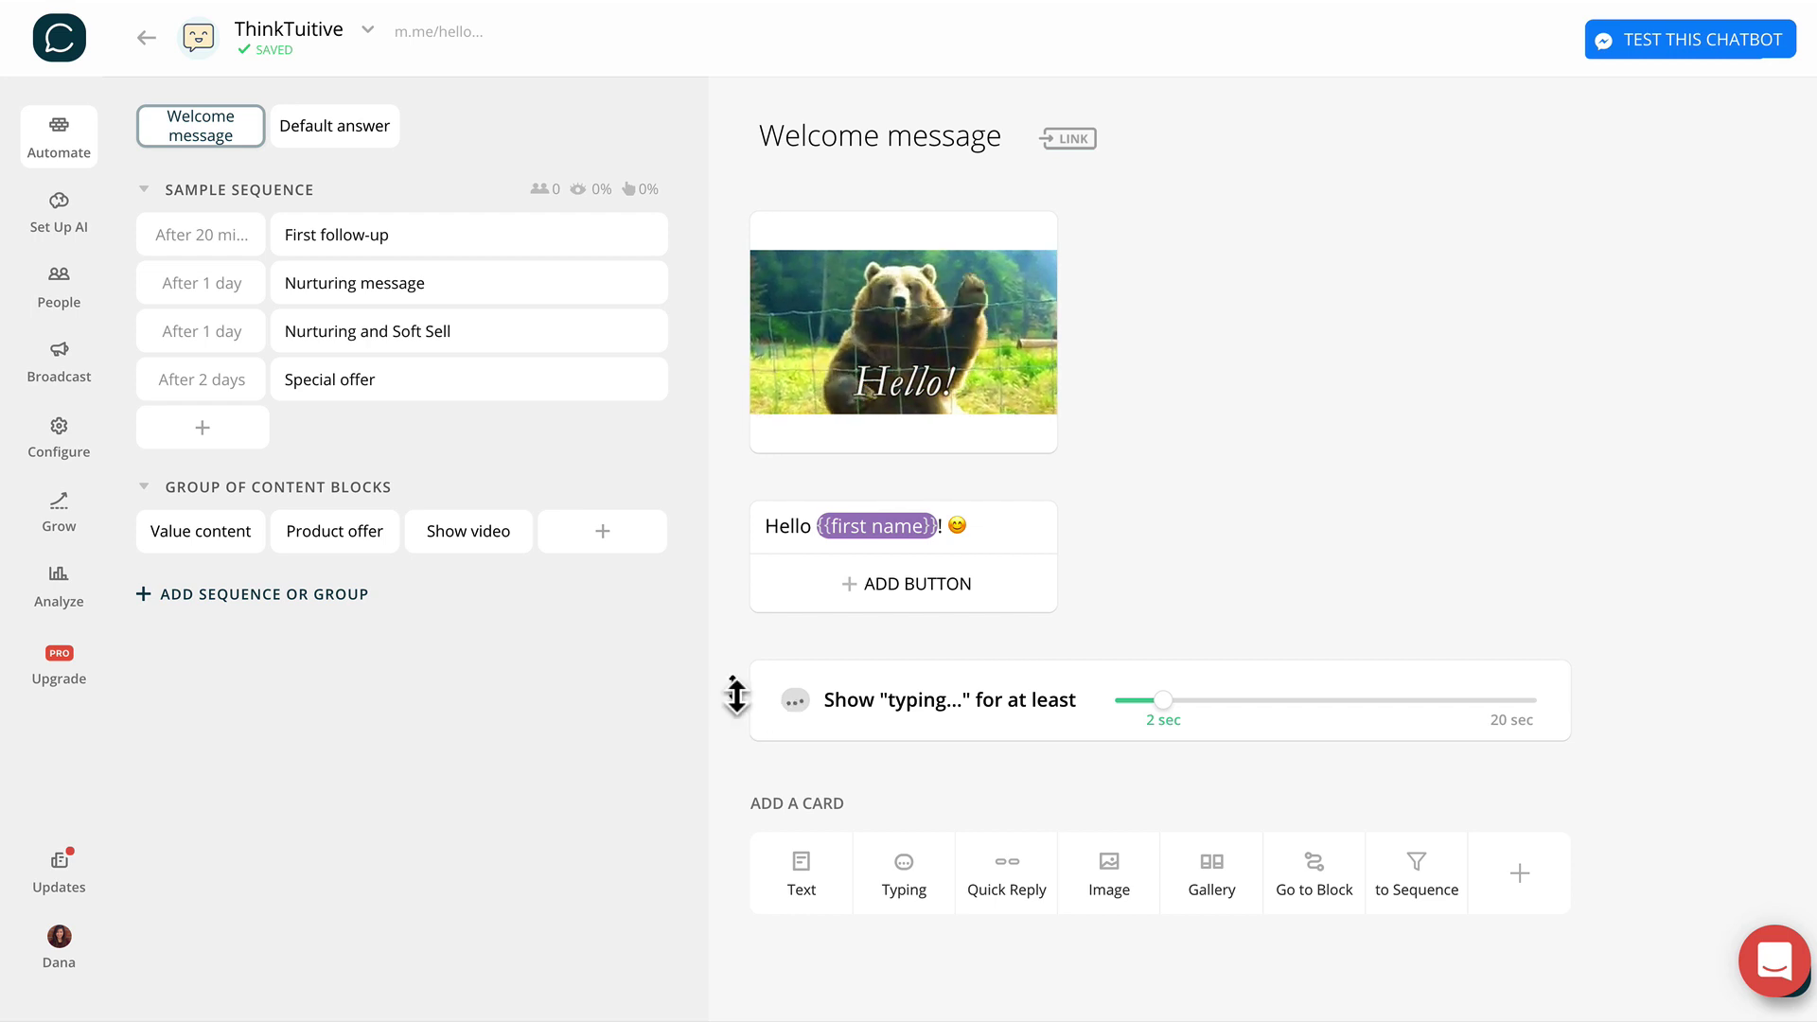
left_click_drag(734, 696, 727, 537)
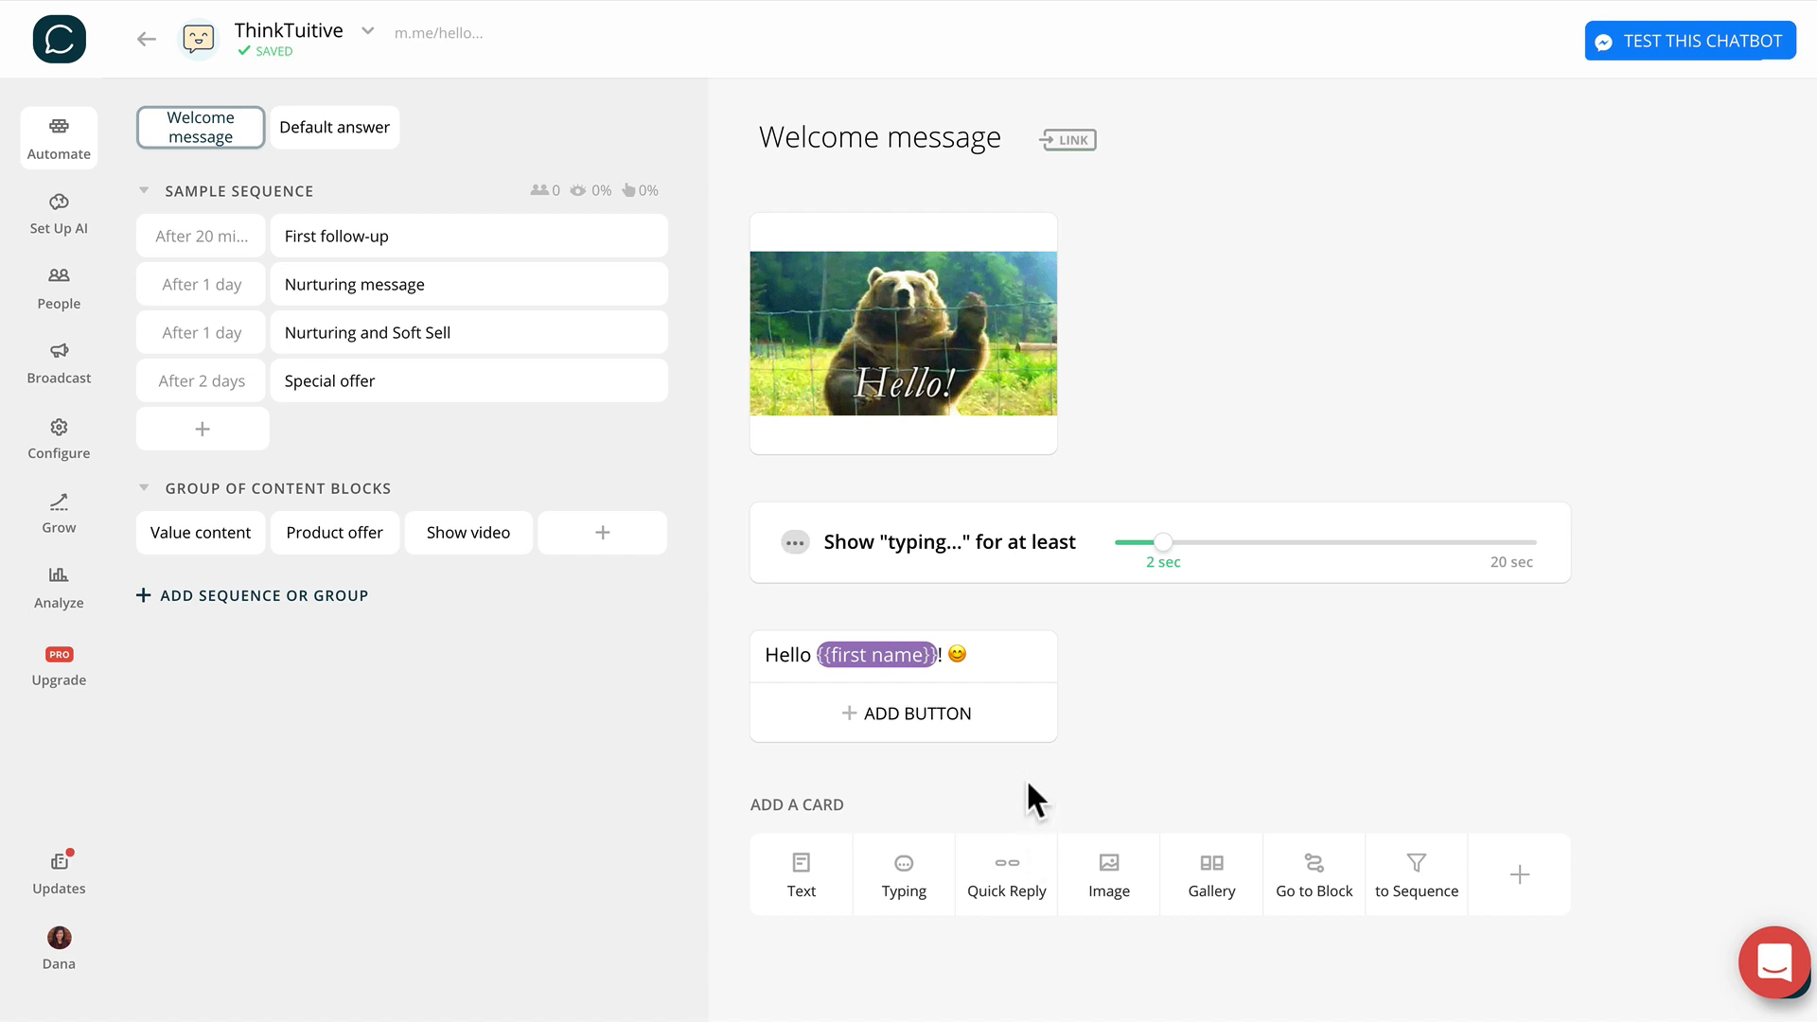
- Add a button named Main to the greeting text card and link it to a newly created Main block
left_click(985, 728)
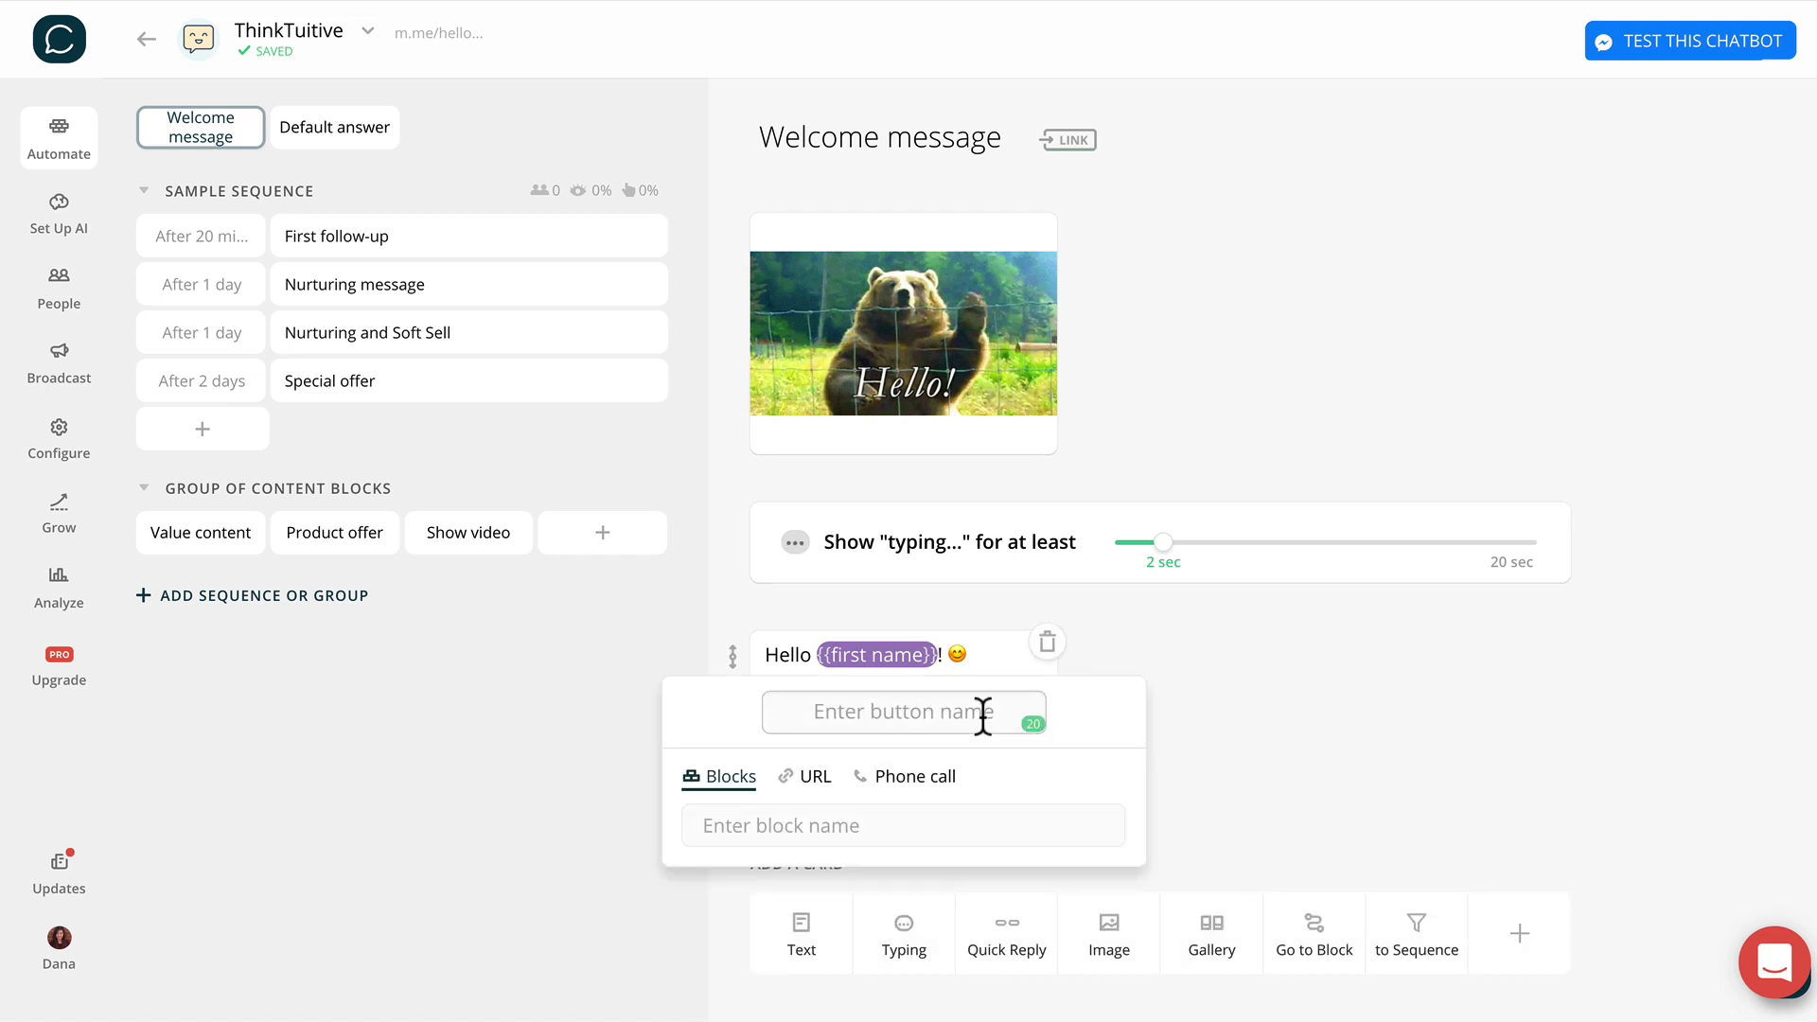
type("Main")
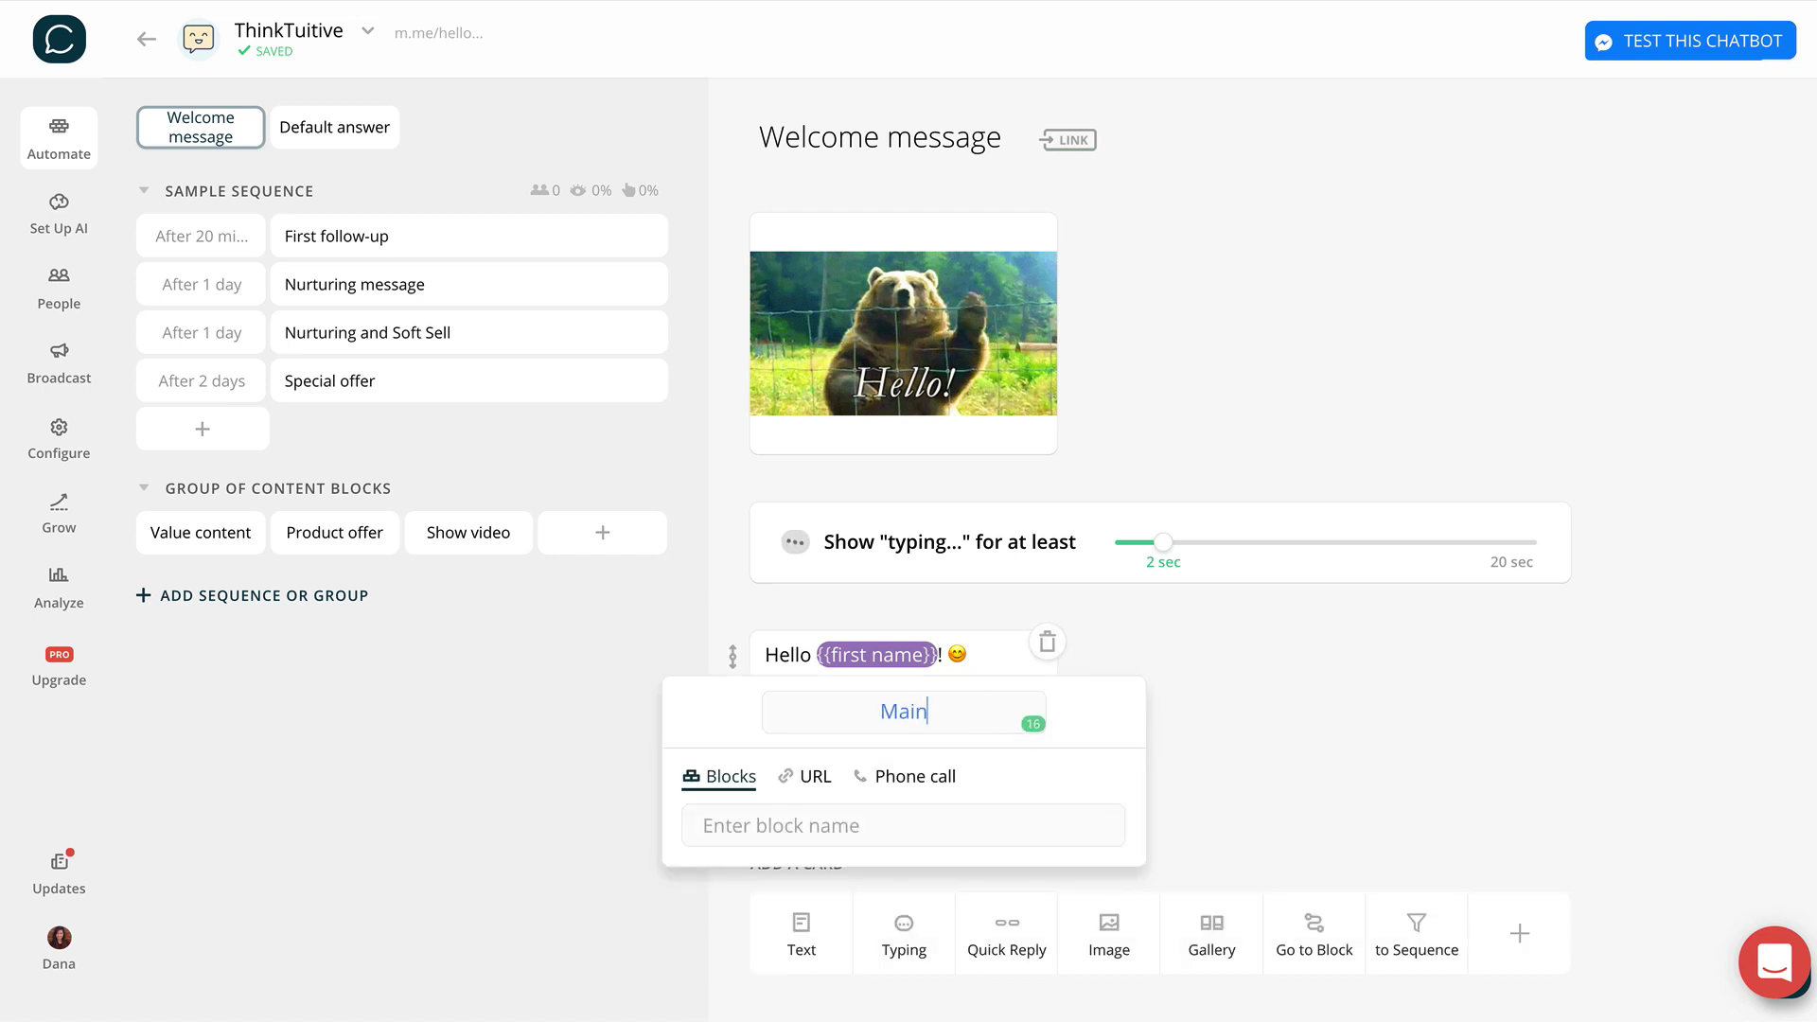
left_click(945, 828)
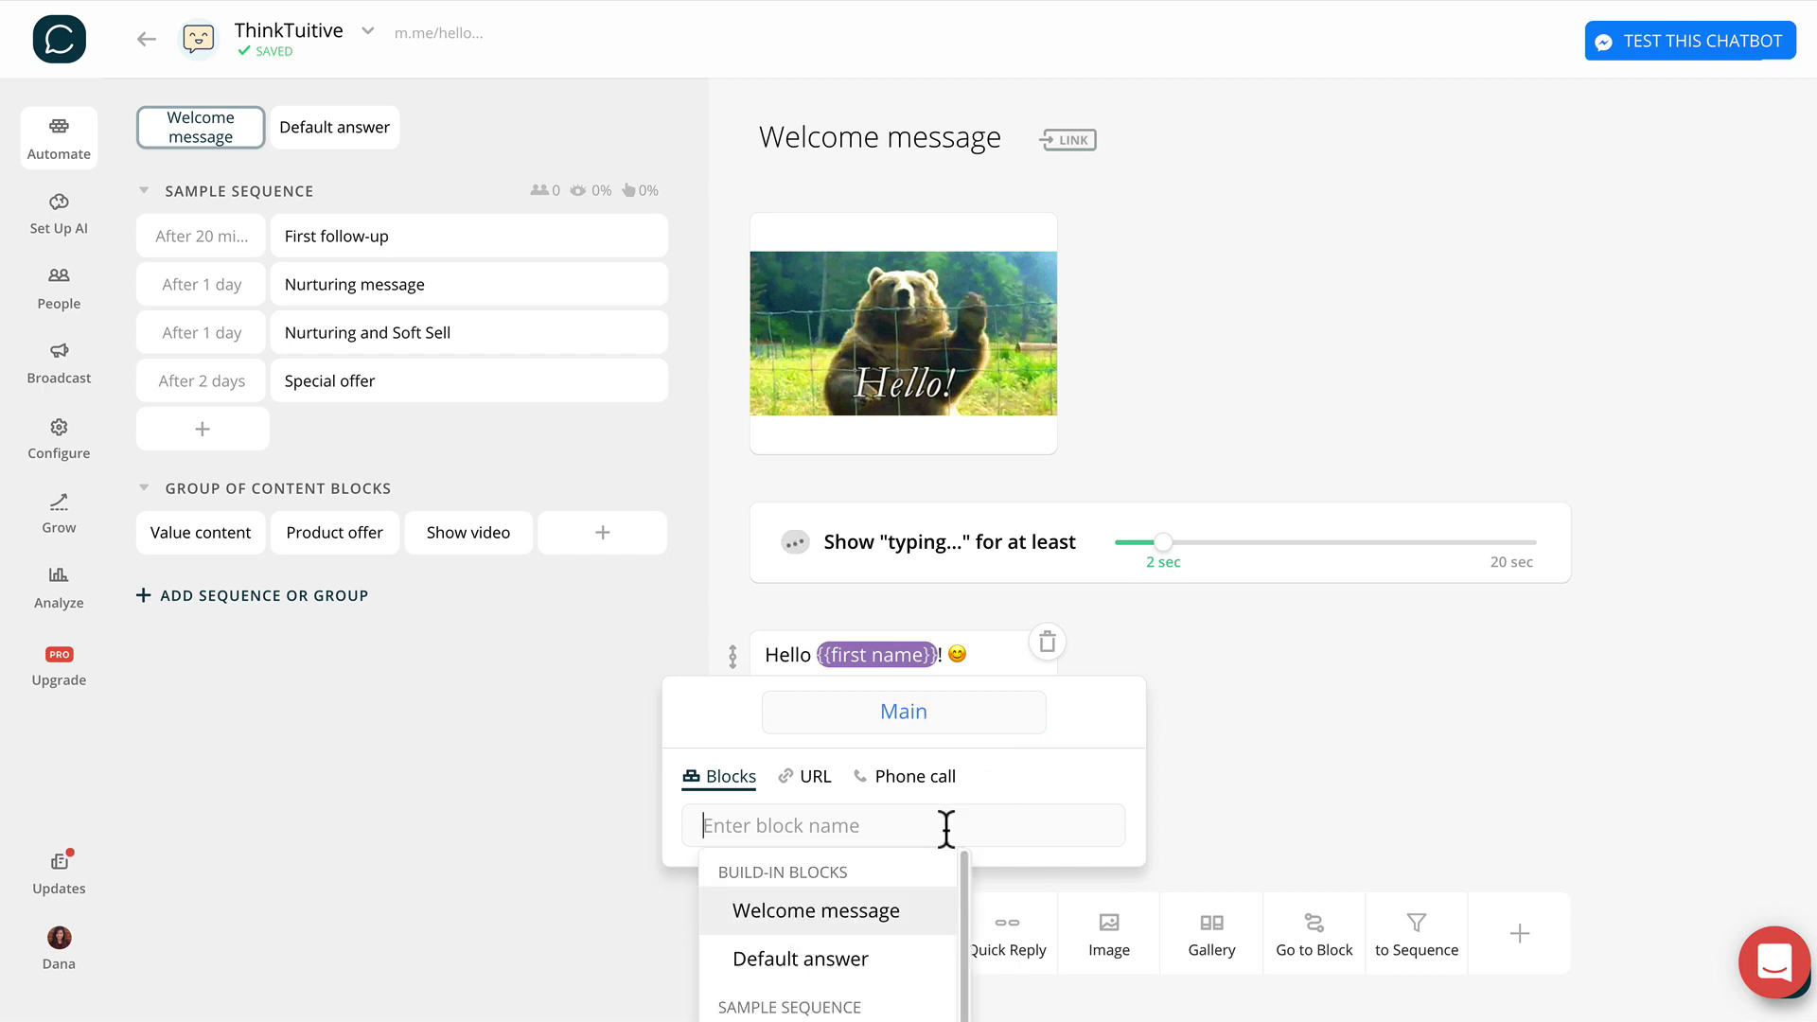
type("Main")
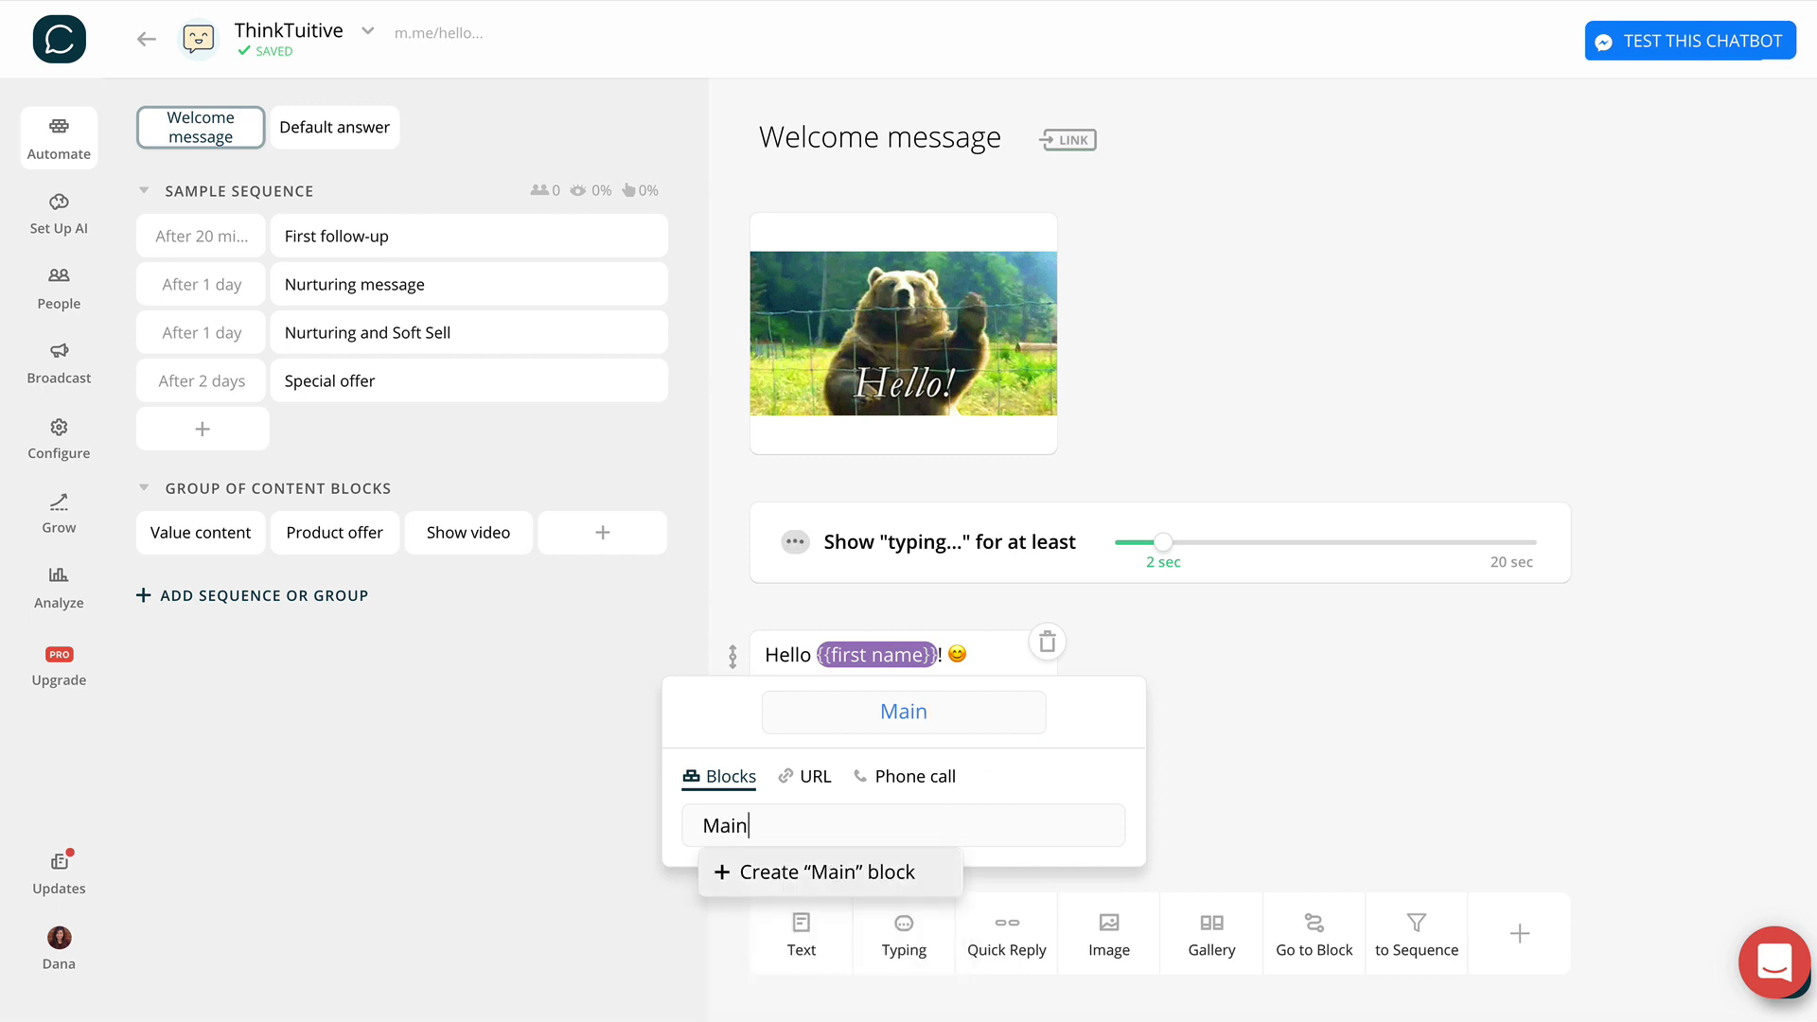
left_click(943, 872)
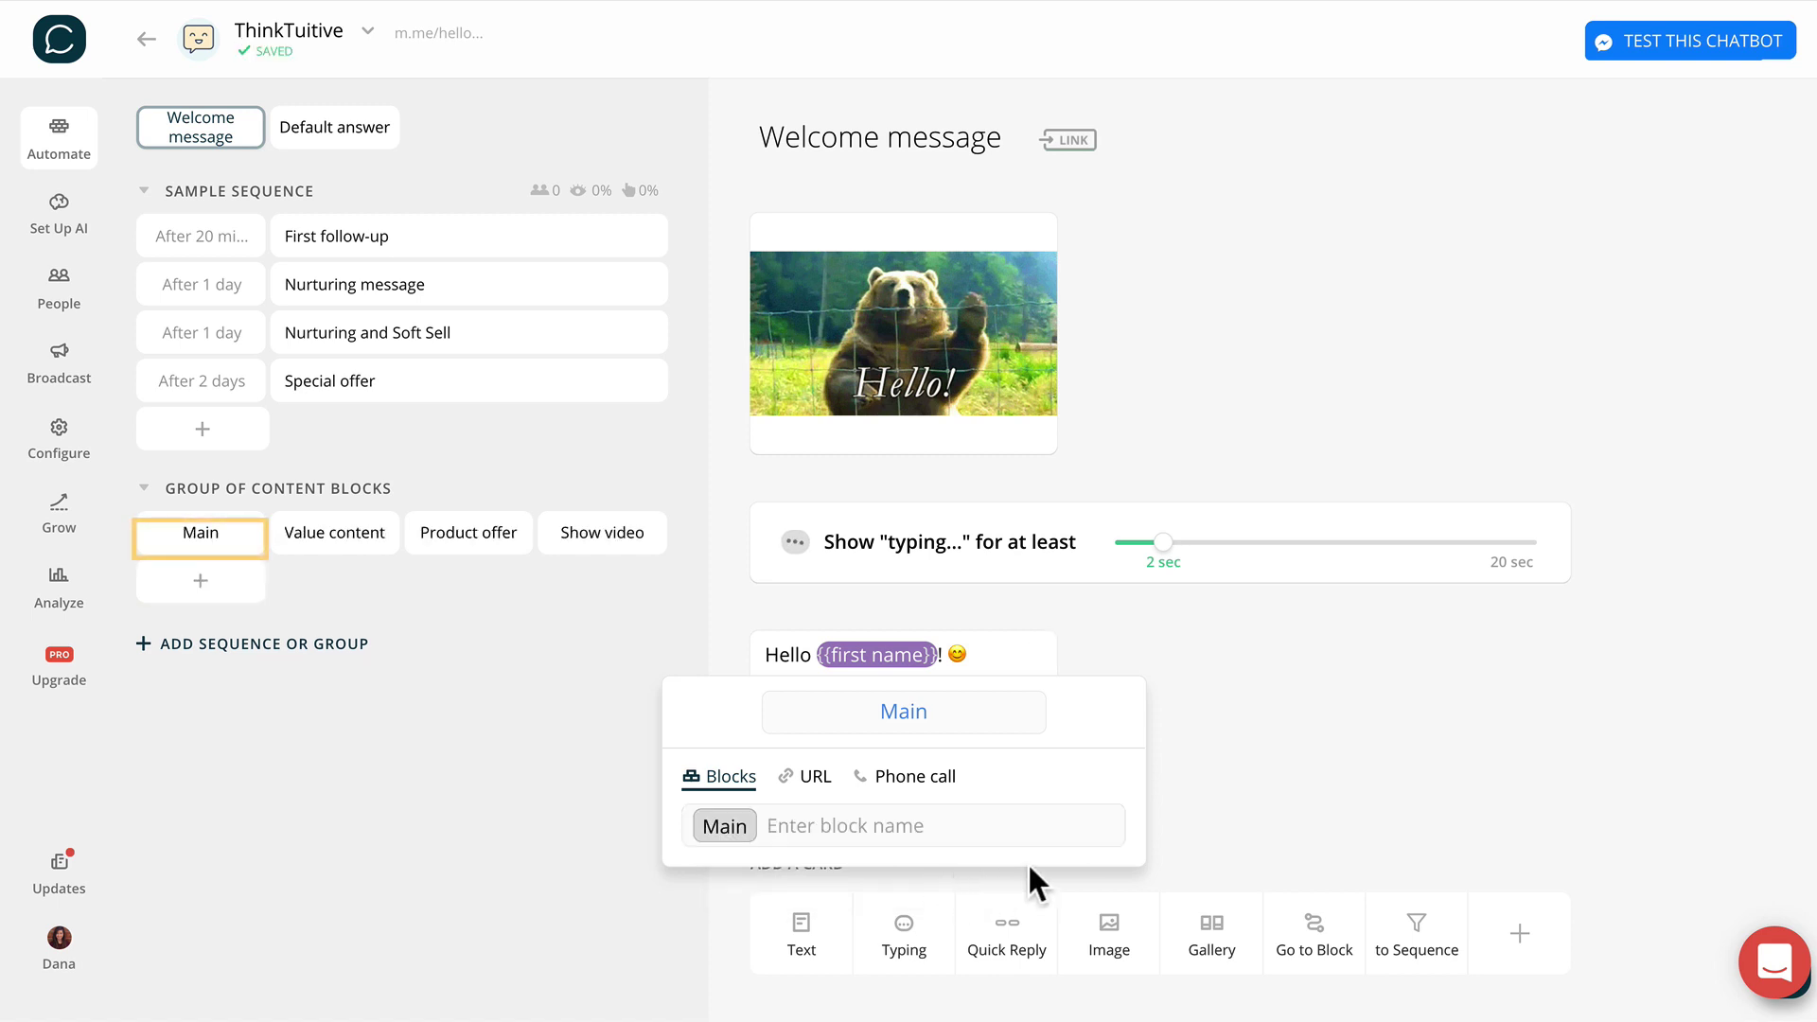
left_click(1181, 826)
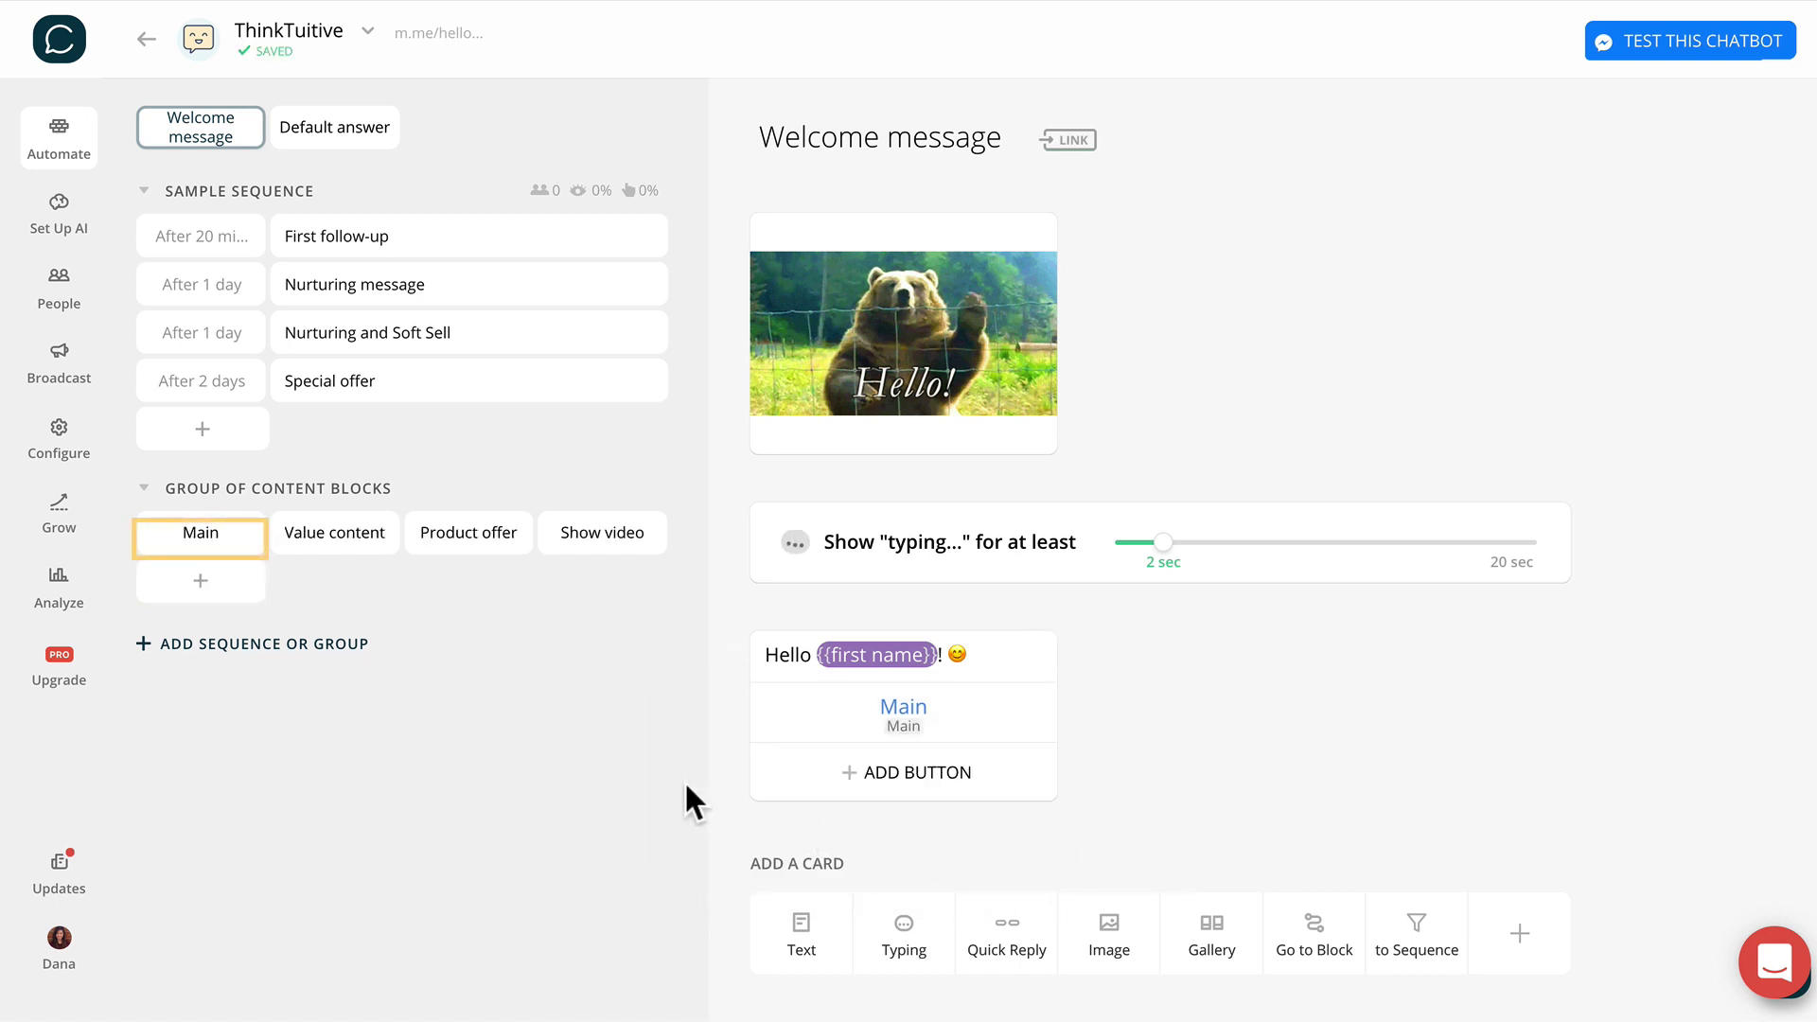
- Add a gallery card to the Main block and upload main-courses.png to its first item, using horizontal image proportions
left_click(222, 547)
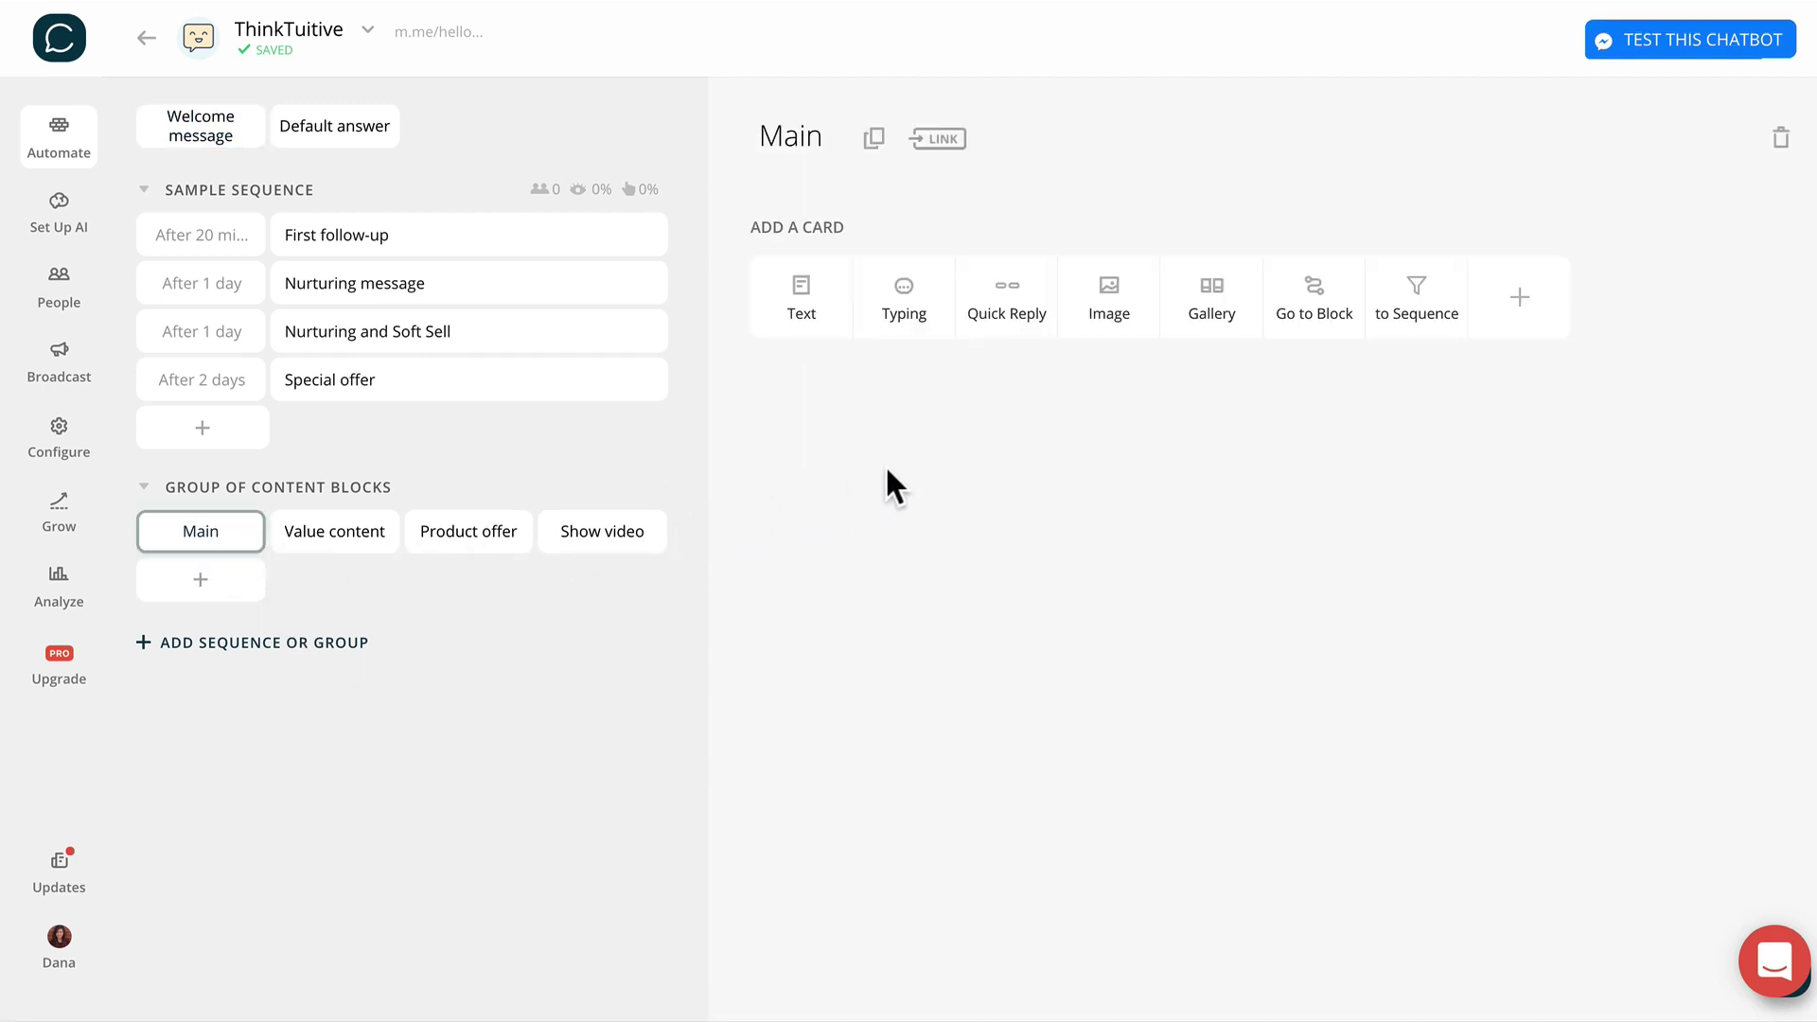
left_click(1212, 326)
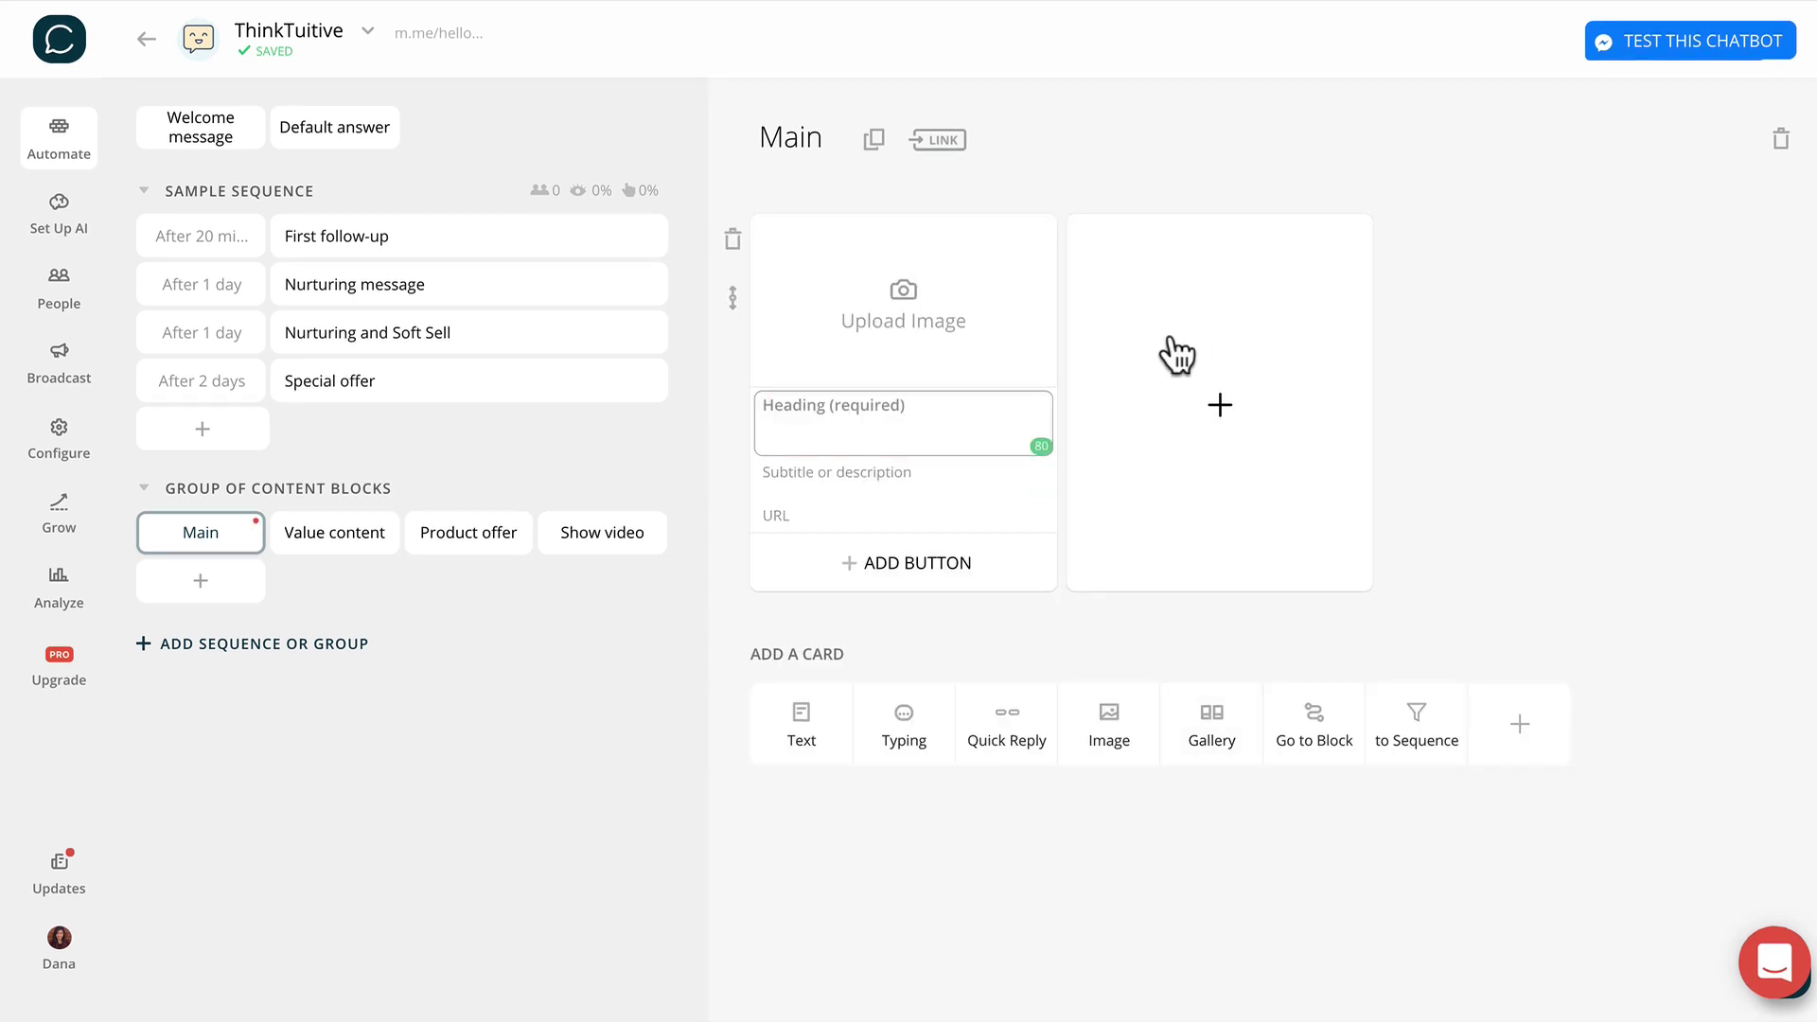
left_click(994, 316)
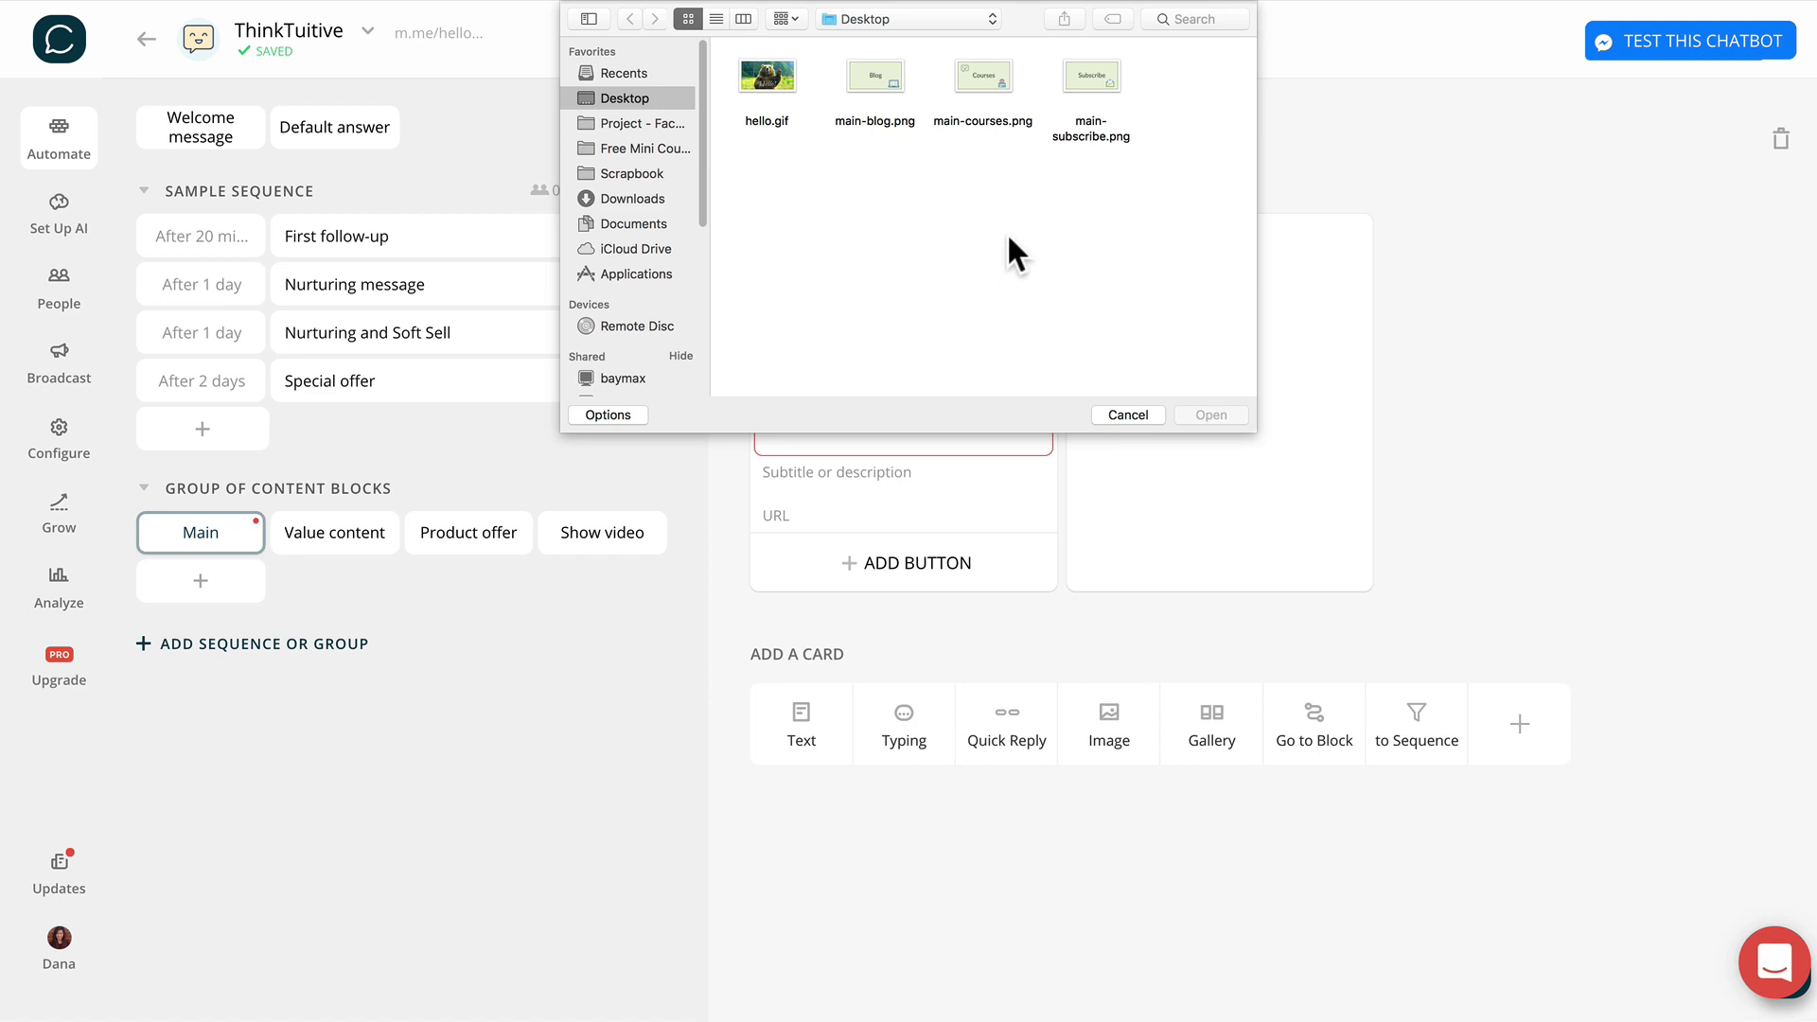
double_click(985, 84)
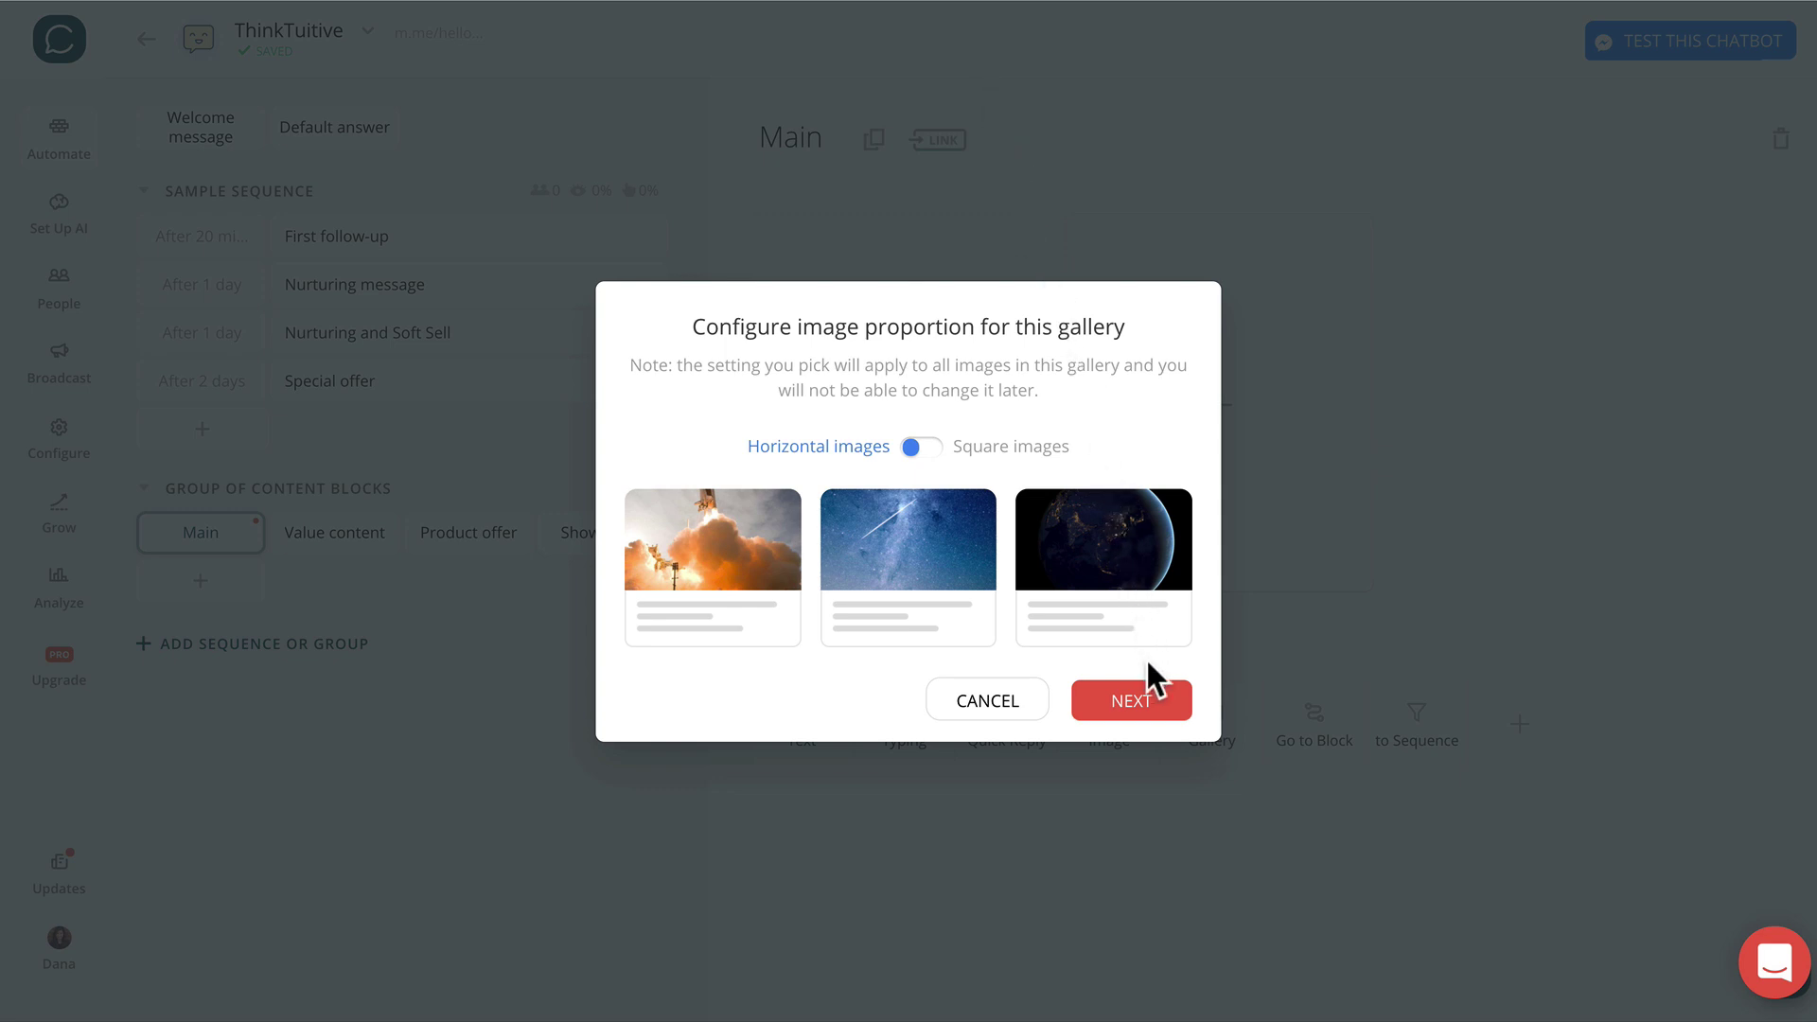
left_click(1132, 701)
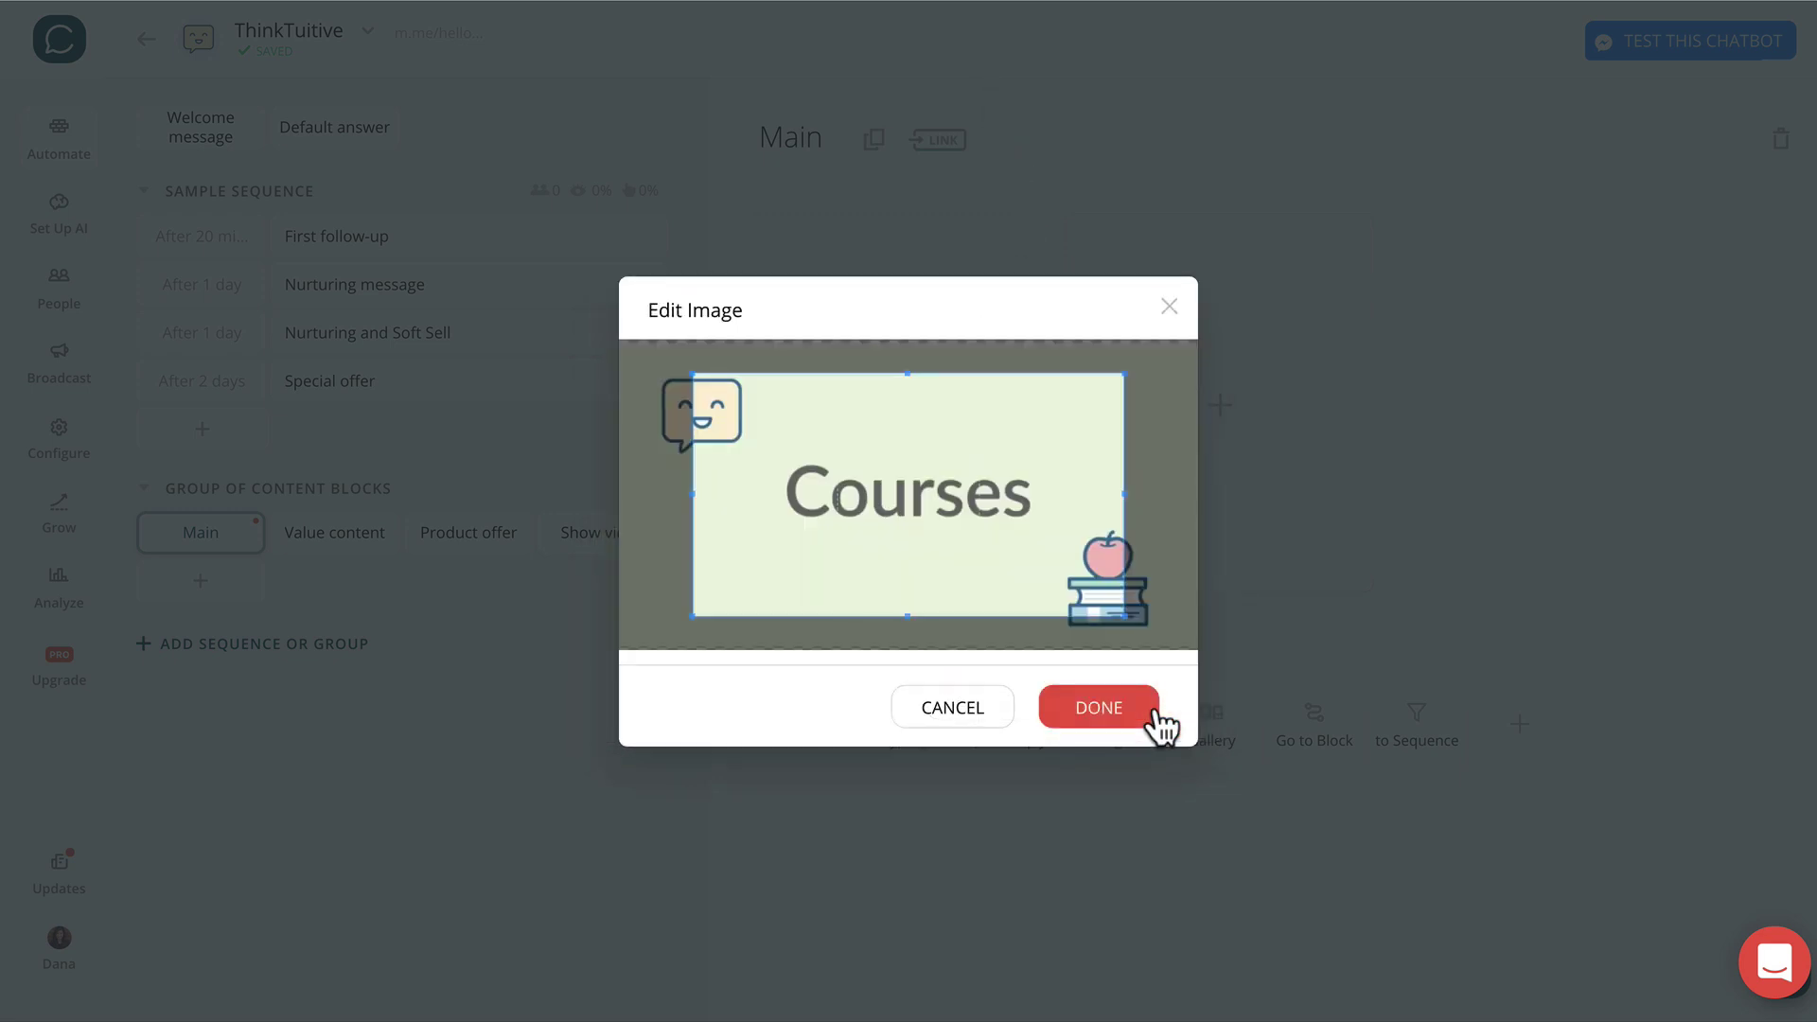
- Enlarge and centre the crop of the Courses image to include both the chatbot and books icons, and apply it
left_click_drag(1126, 618, 1209, 690)
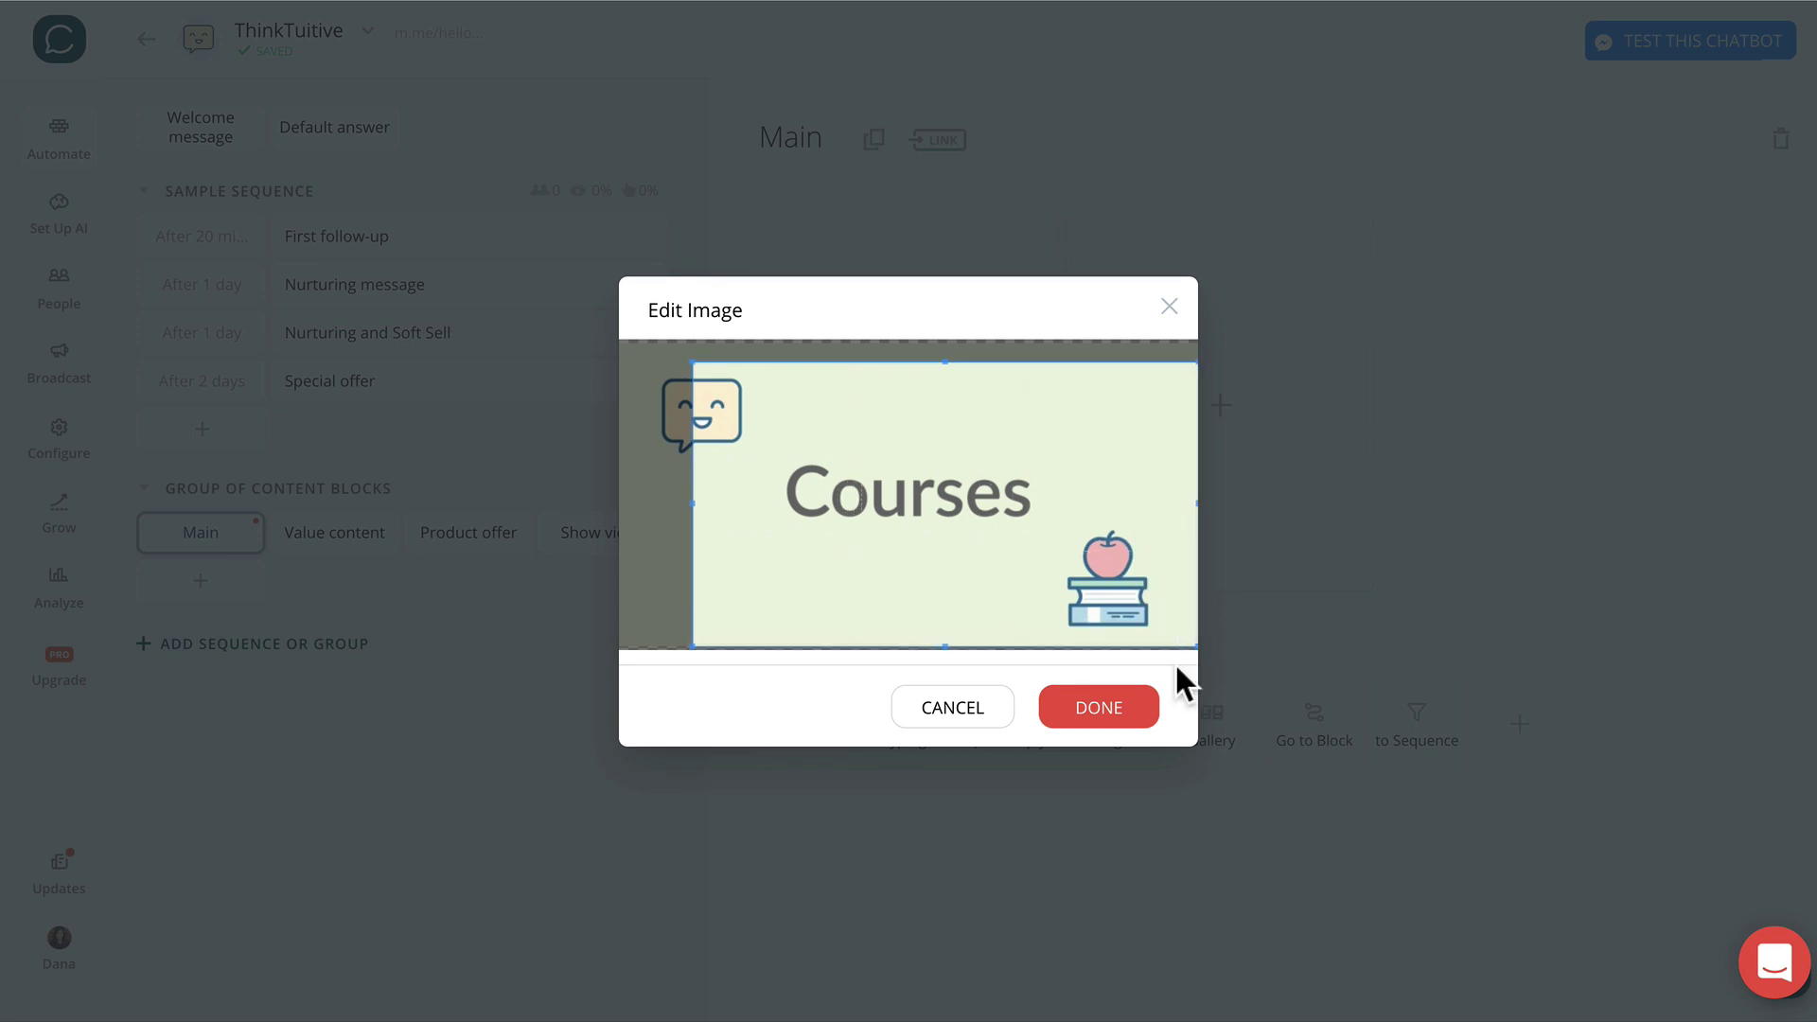
left_click_drag(692, 362, 616, 341)
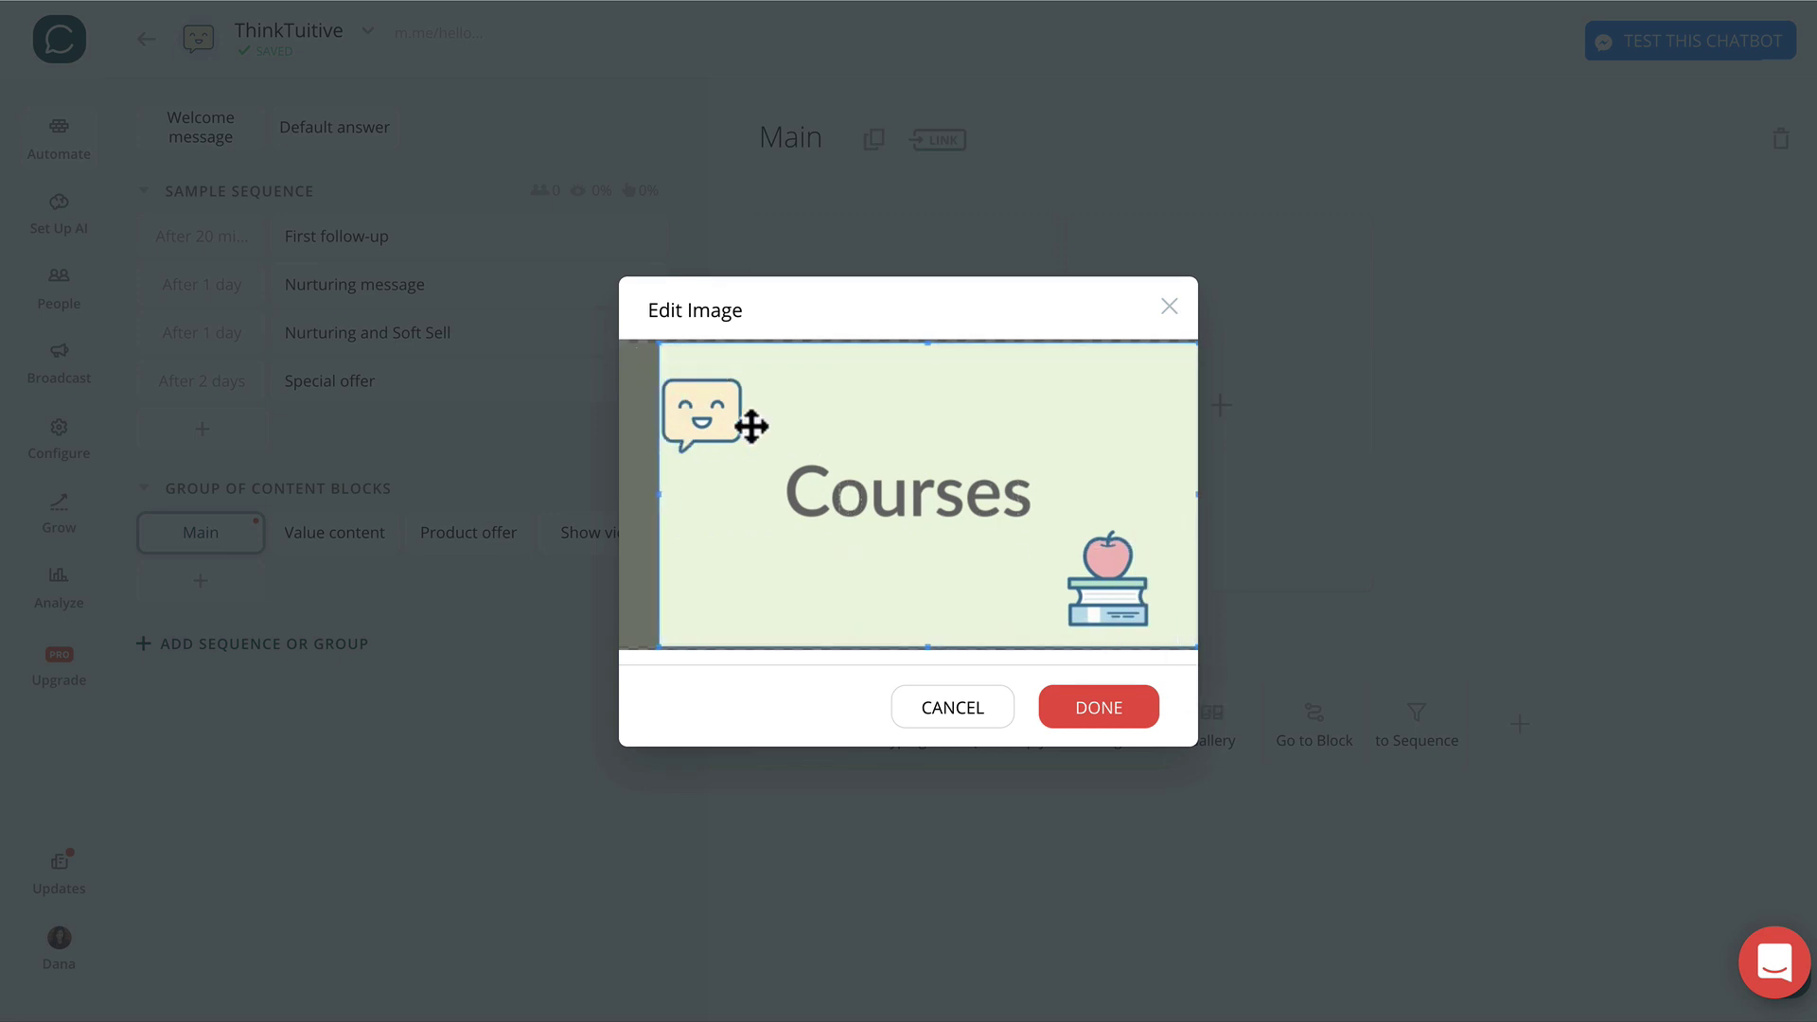
left_click_drag(718, 410, 707, 410)
left_click_drag(908, 486, 896, 486)
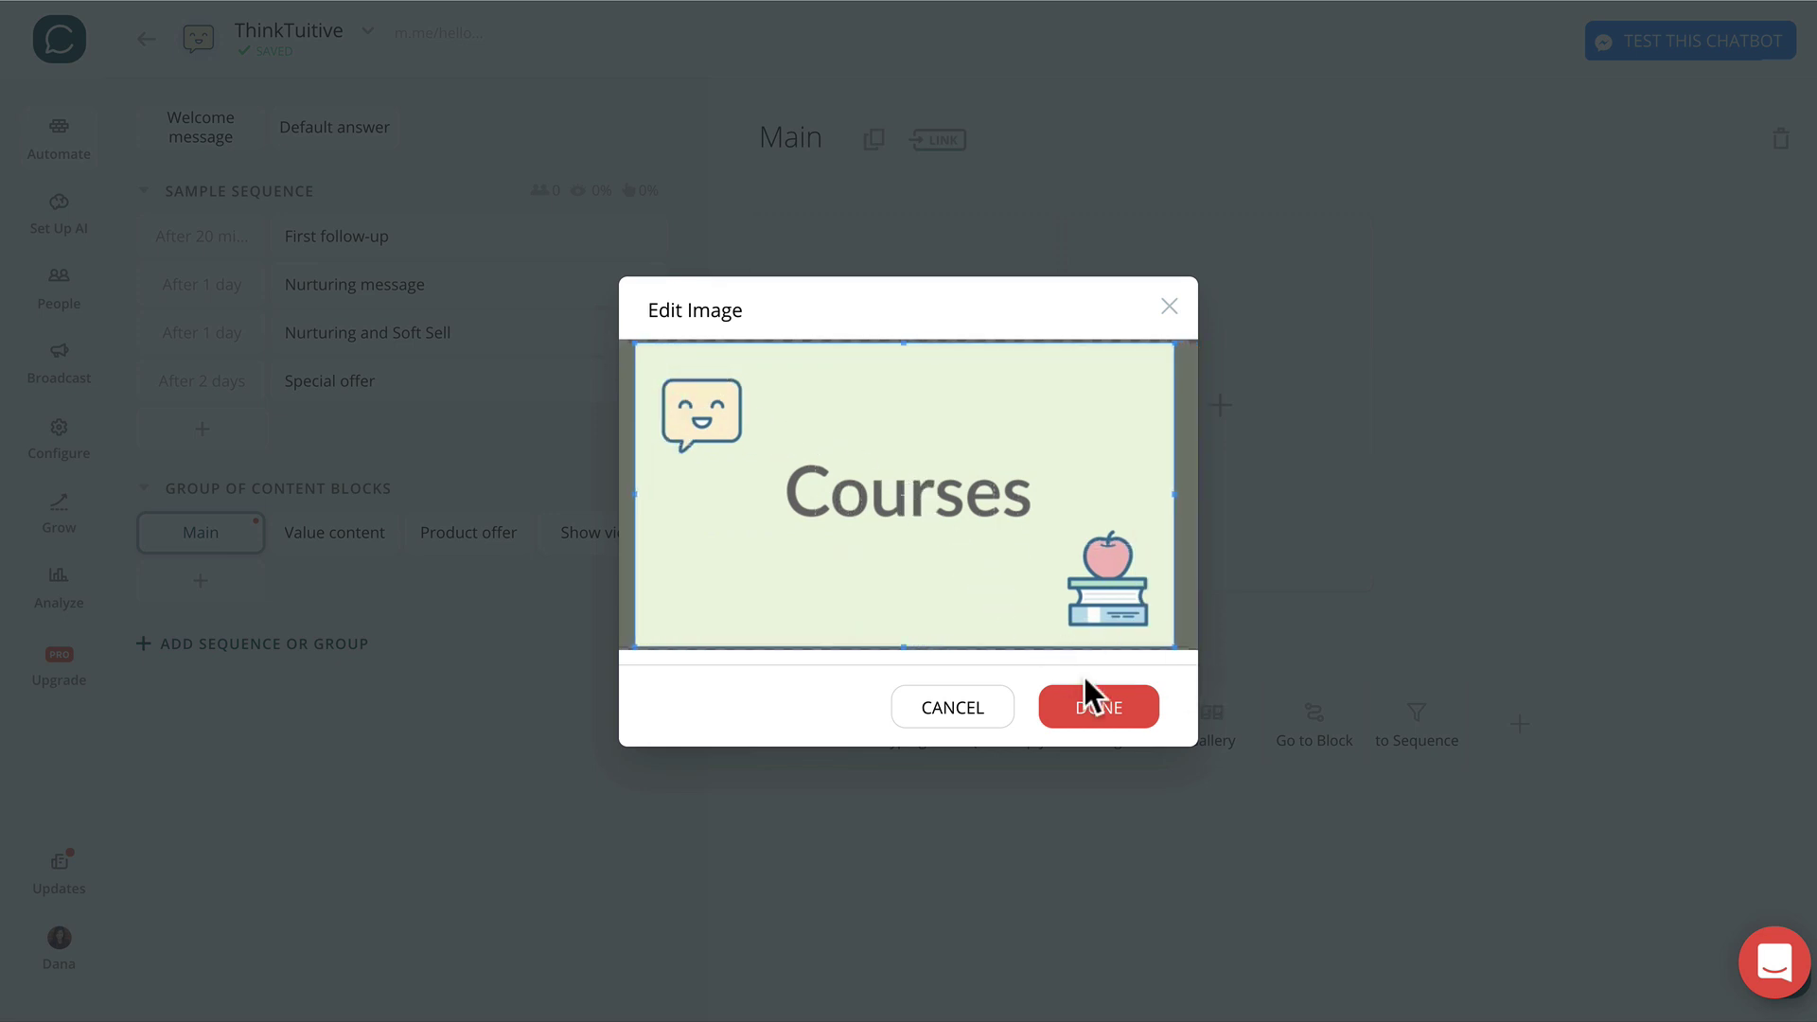
left_click(1098, 708)
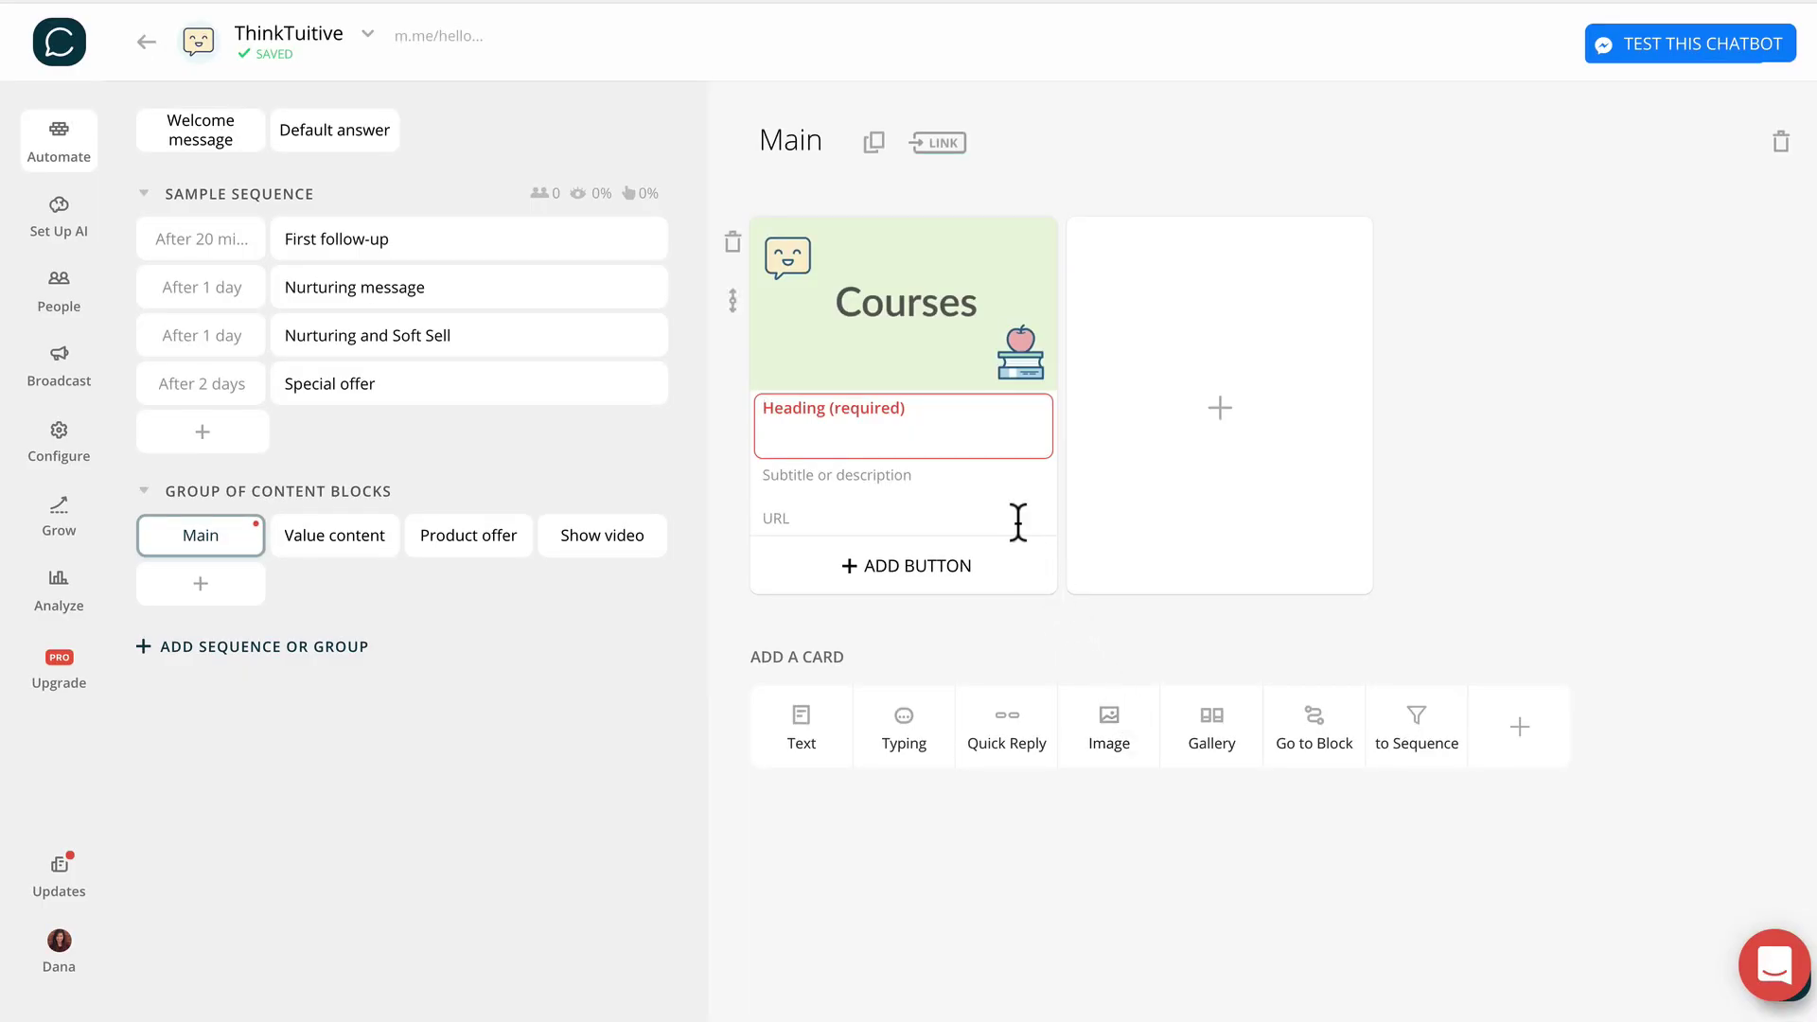
- Give the Courses item the heading "How to build a bot" and subtitle "without coding", and add two more items to the gallery
left_click(969, 445)
type("How to build a bot")
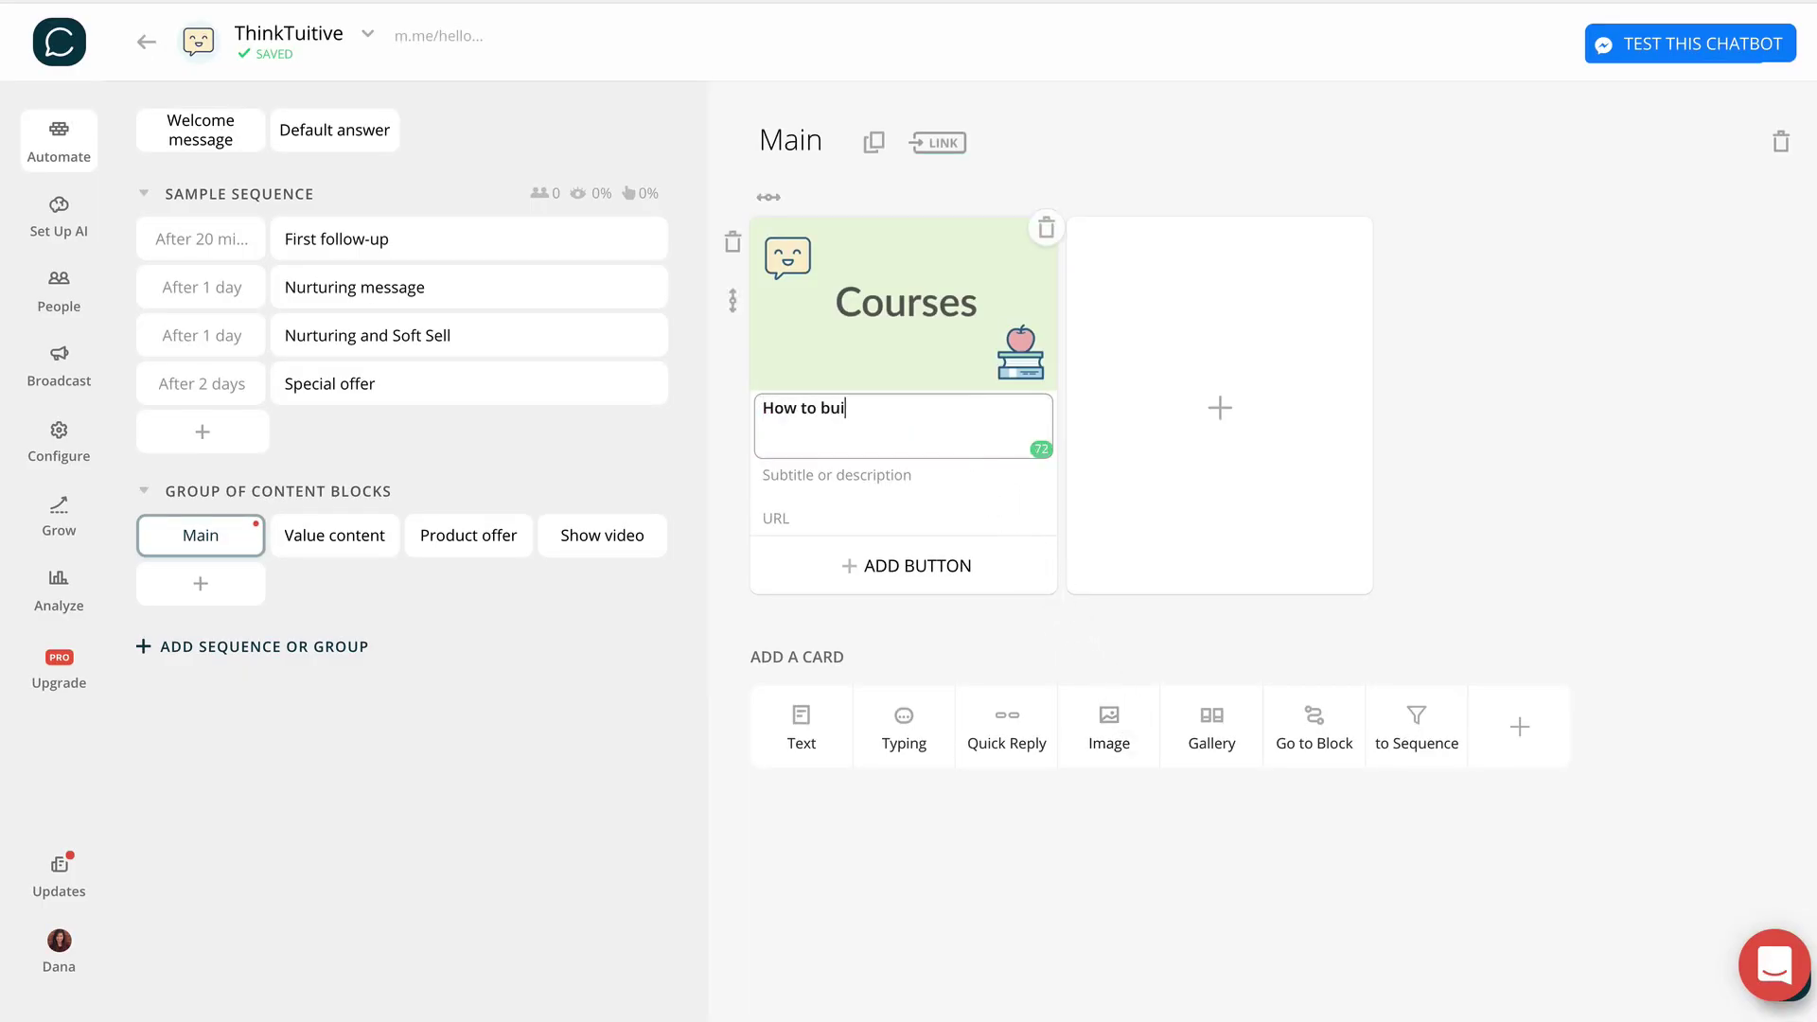
left_click(970, 478)
type("without coding")
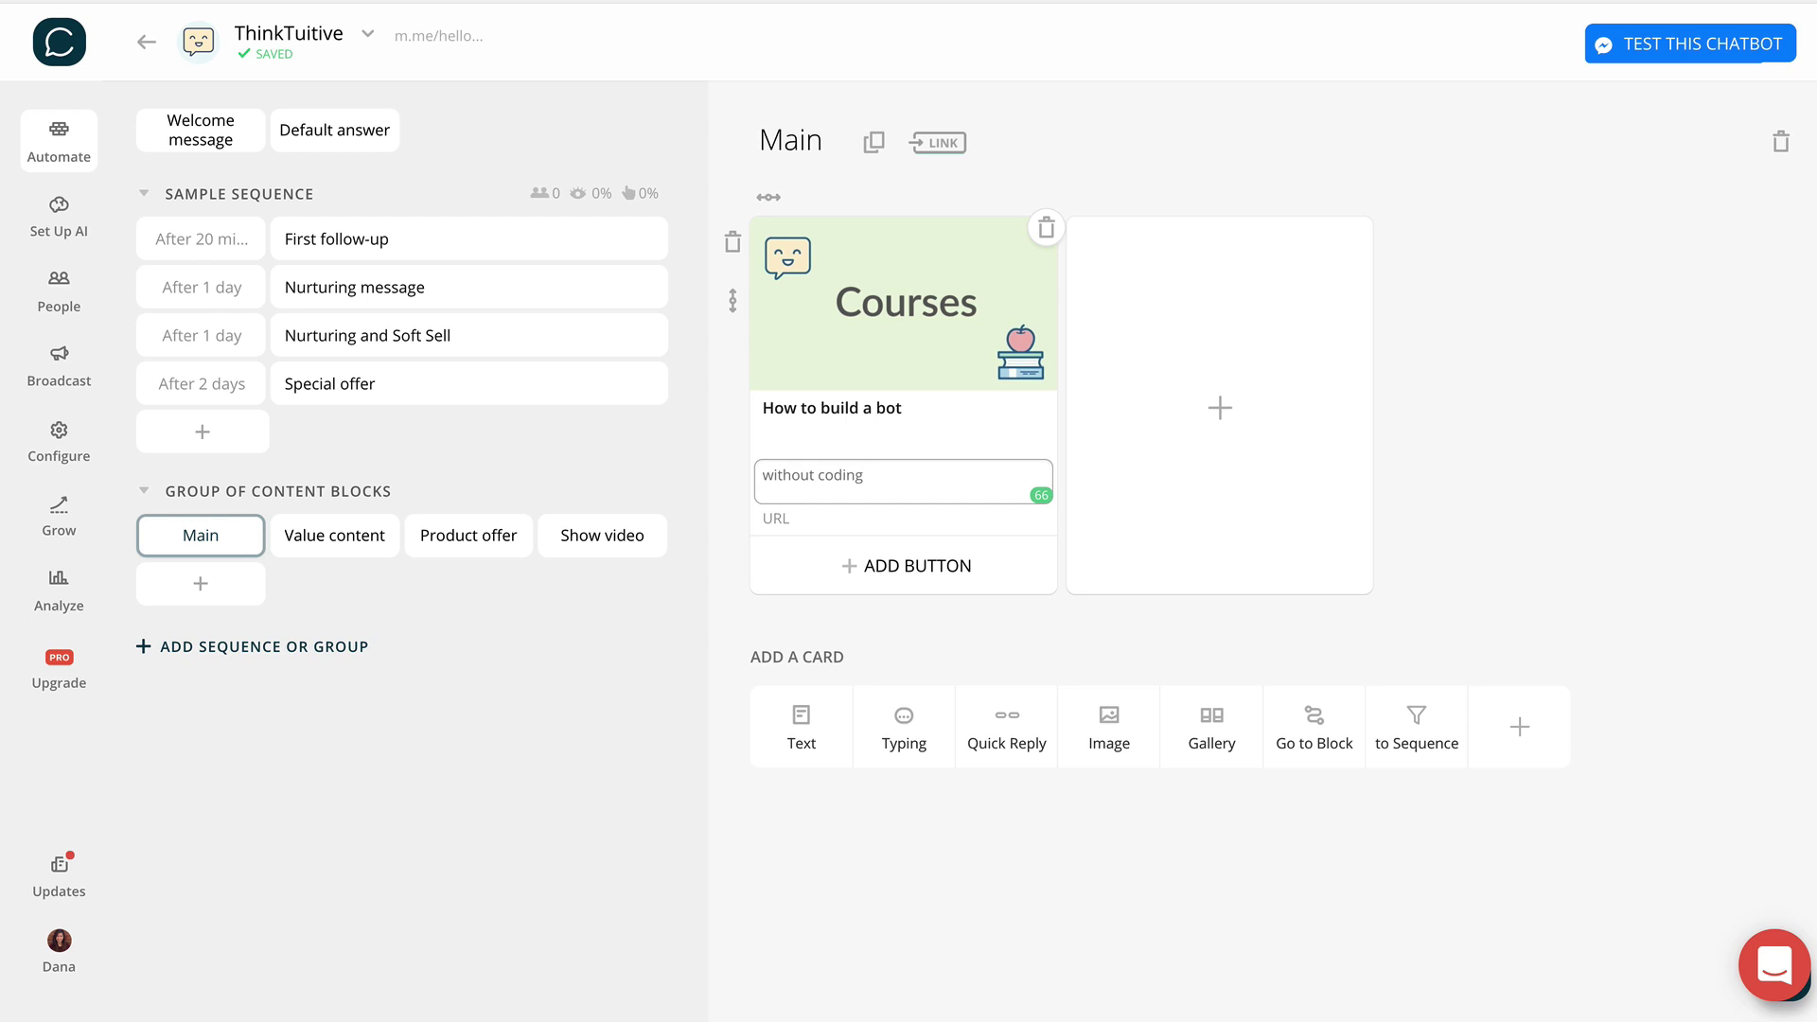
left_click(1208, 452)
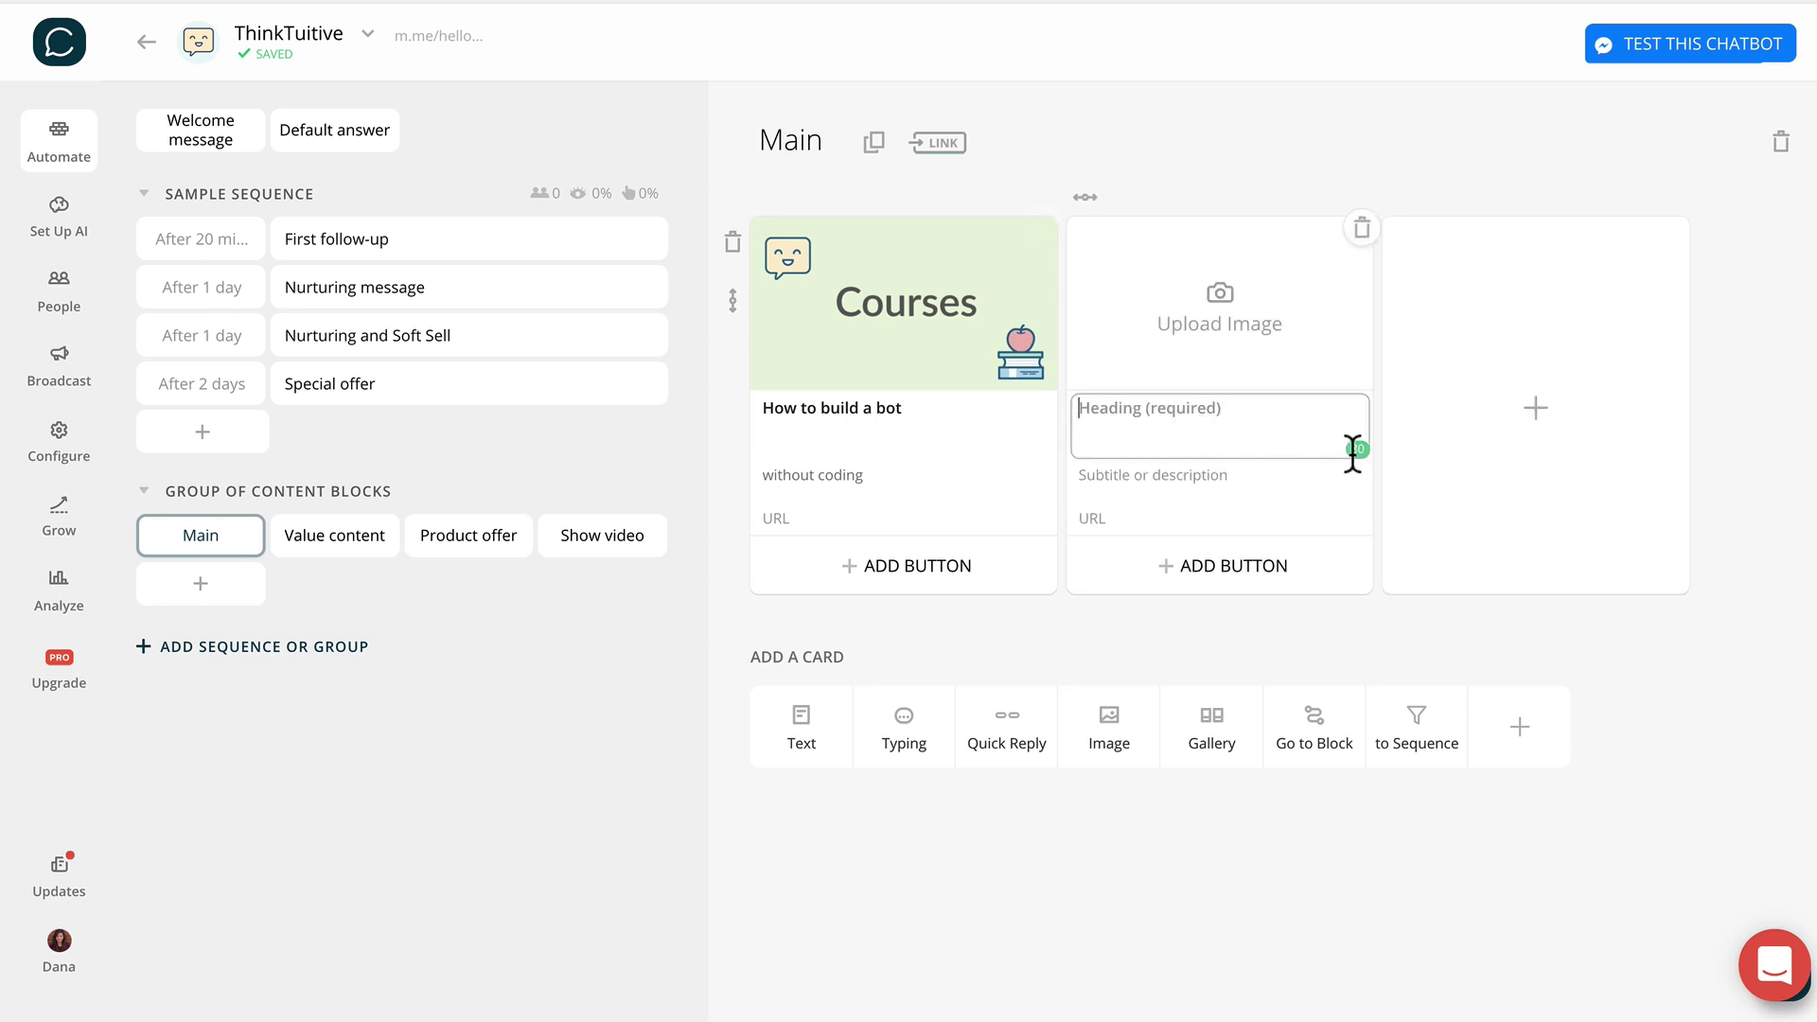
left_click(1531, 440)
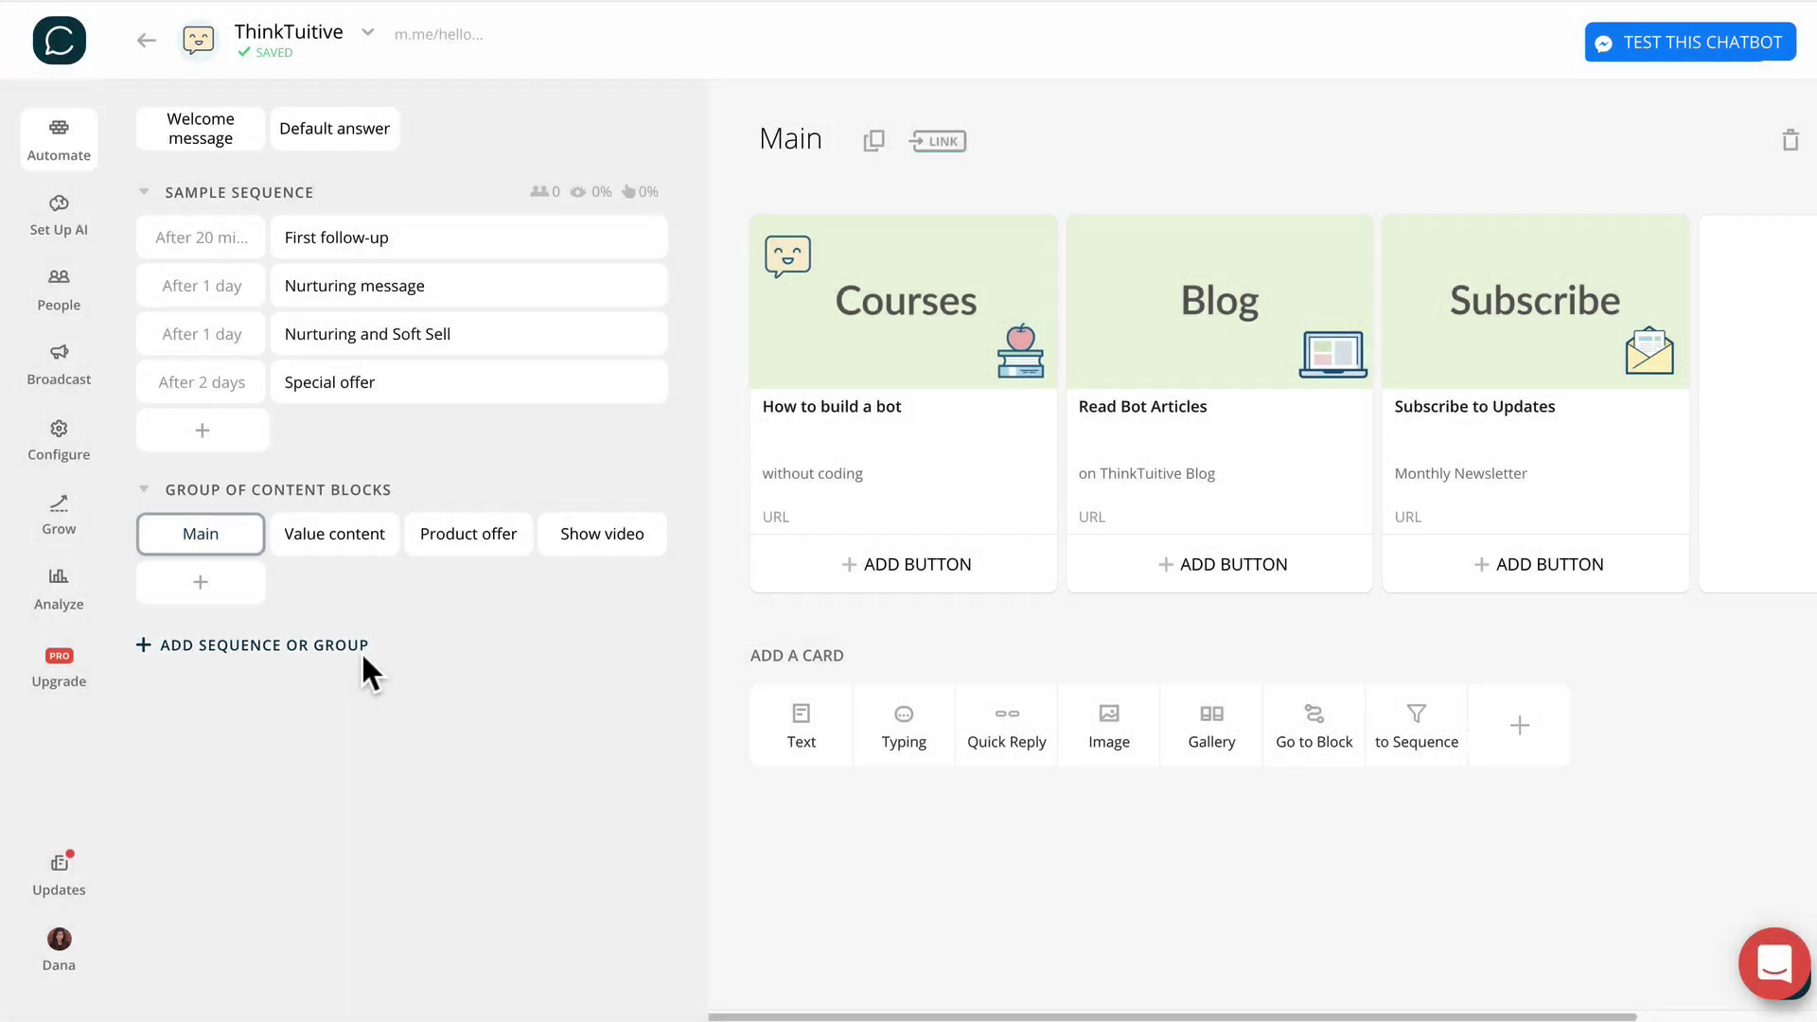
- Create a new block group named MAIN BLOCKS
left_click(358, 648)
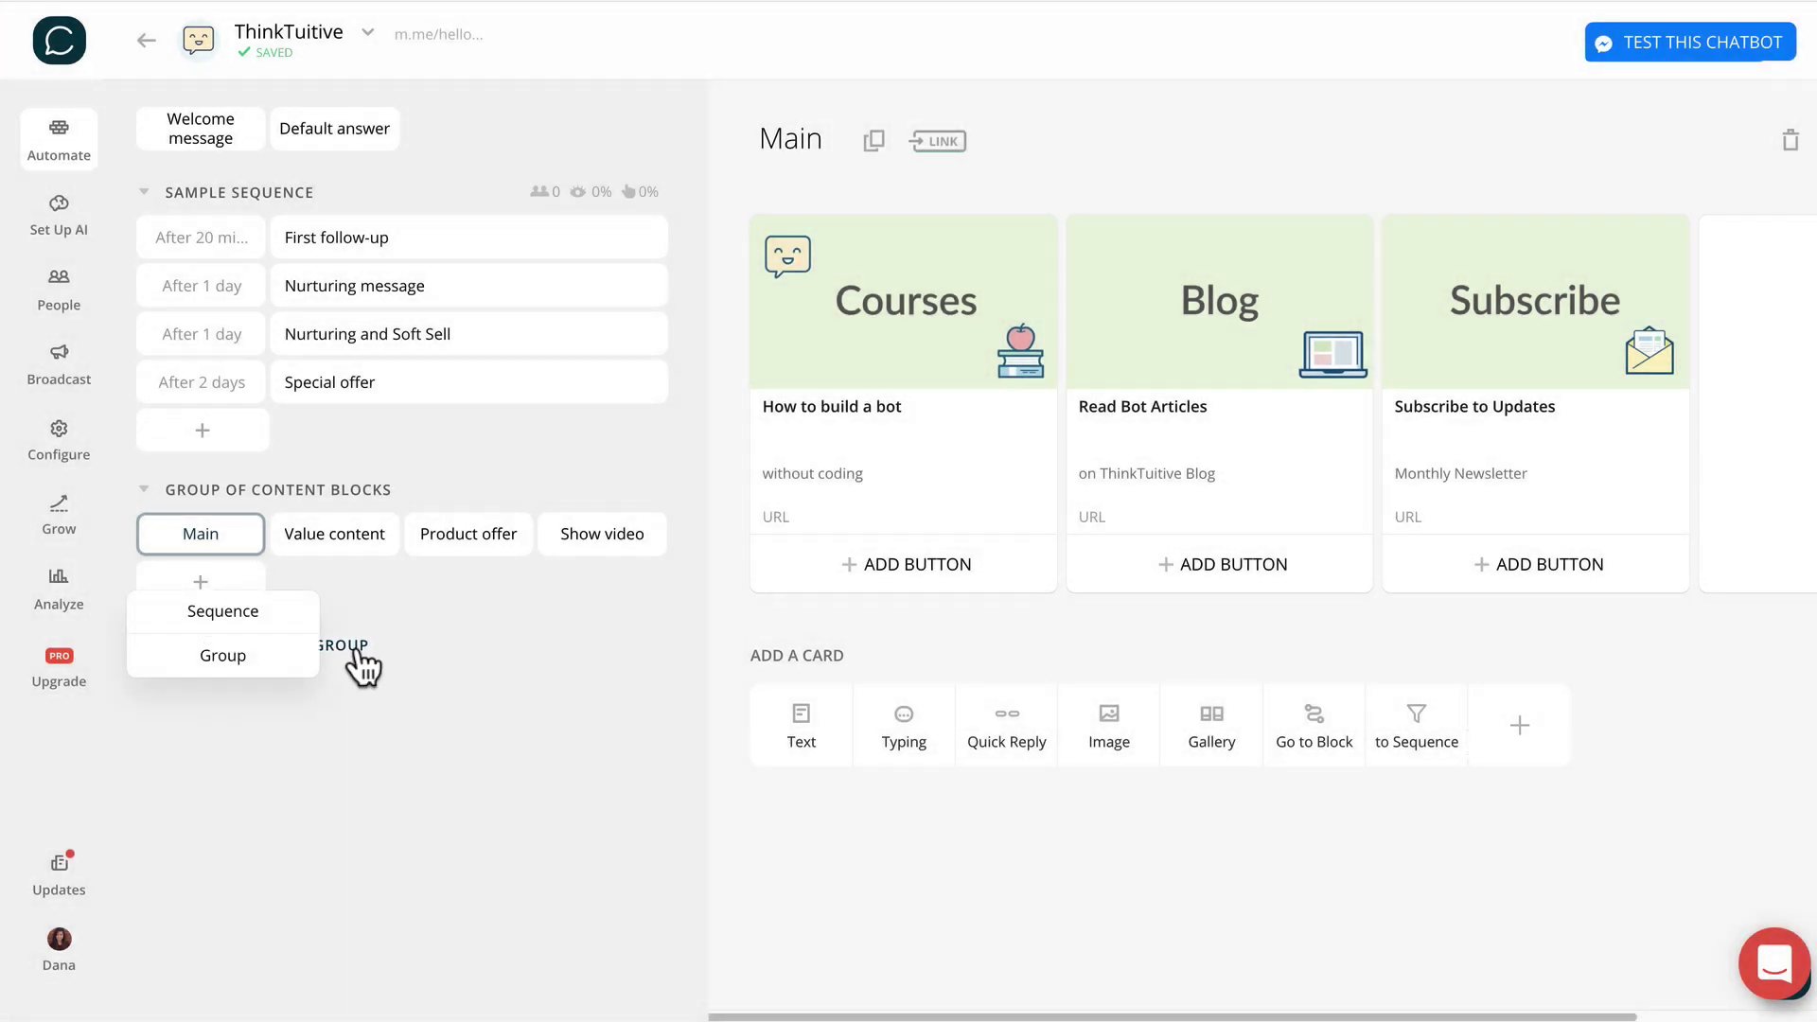
left_click(290, 656)
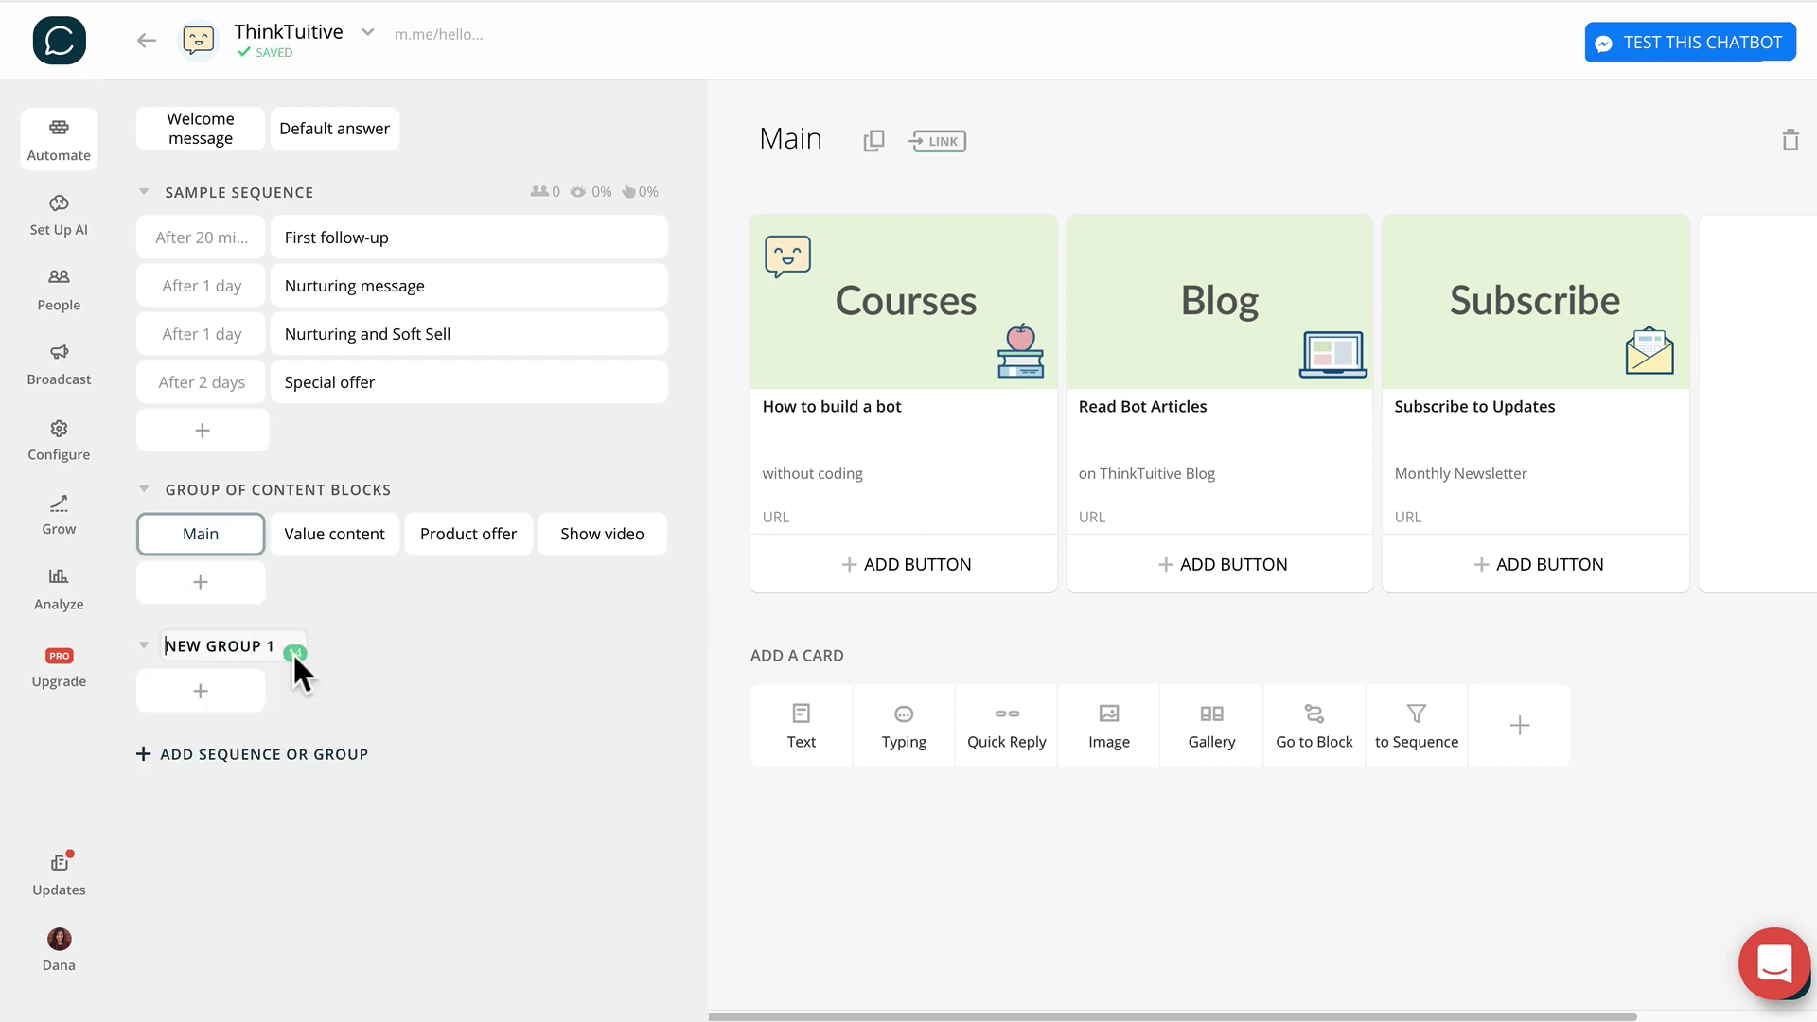
type("MAIN BLOCKS")
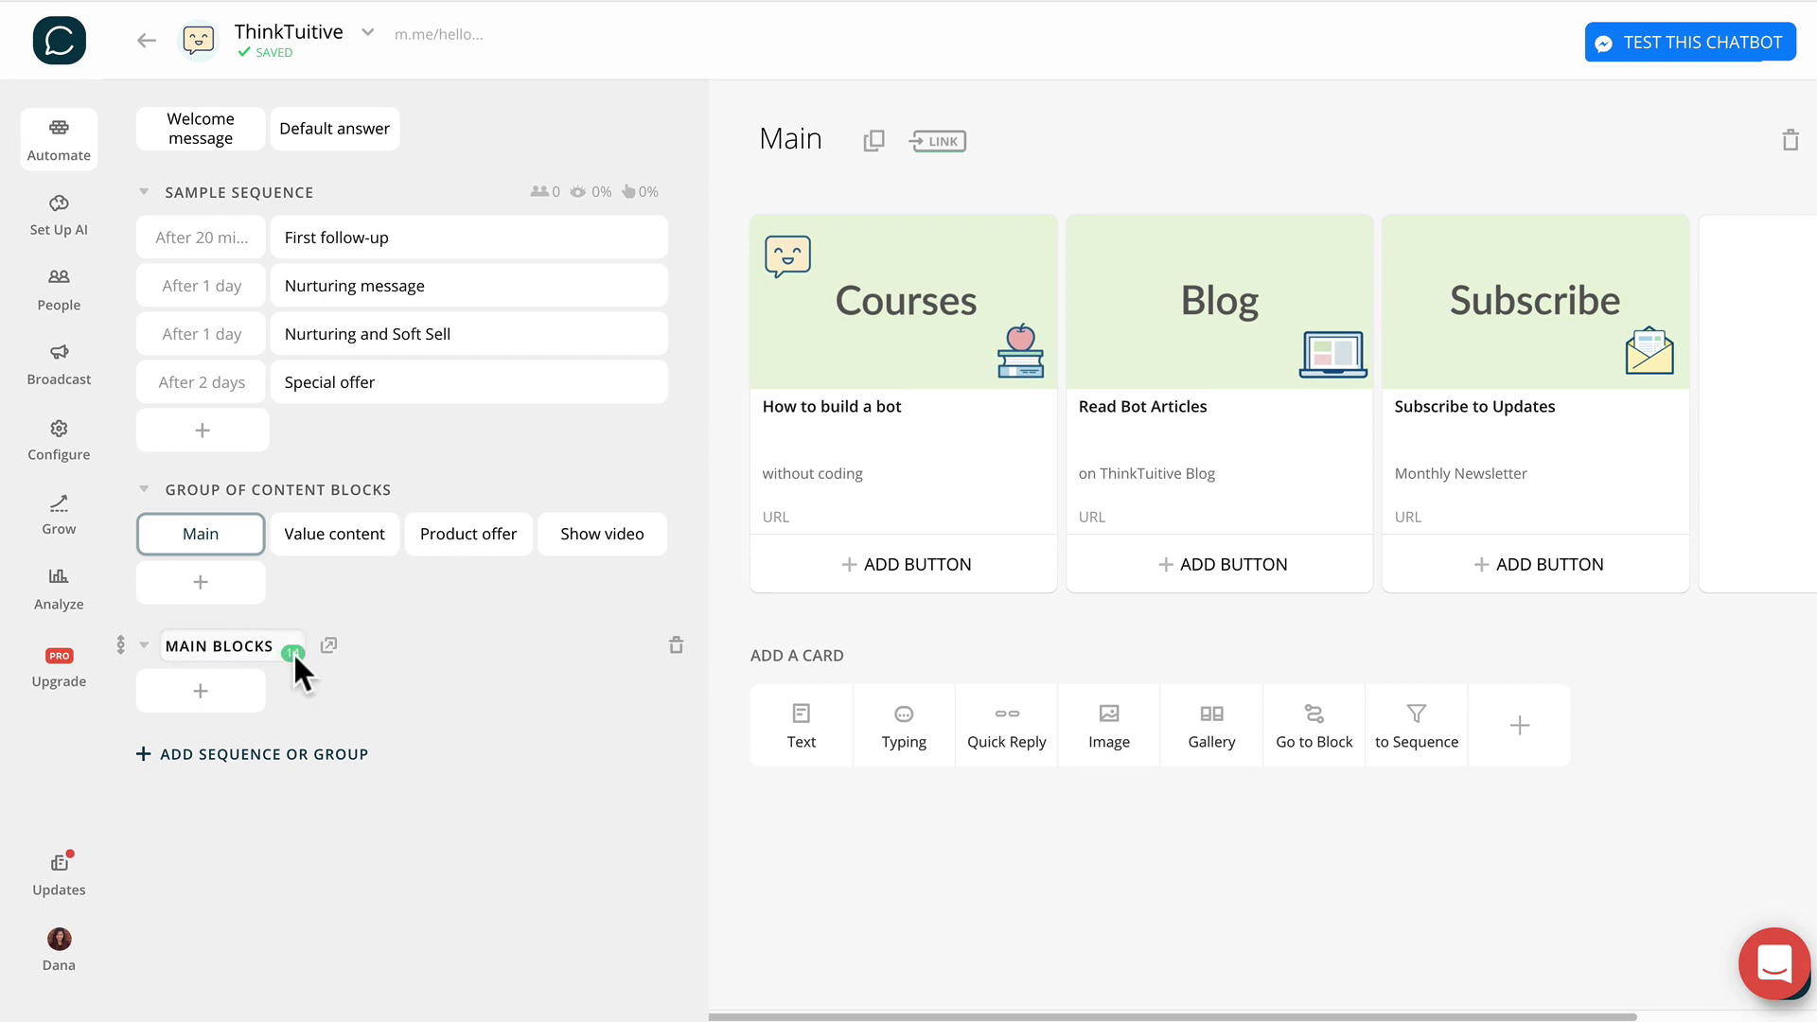
- Move the Main block into the MAIN BLOCKS group and place that group above the Sample Sequence
left_click_drag(237, 532, 240, 662)
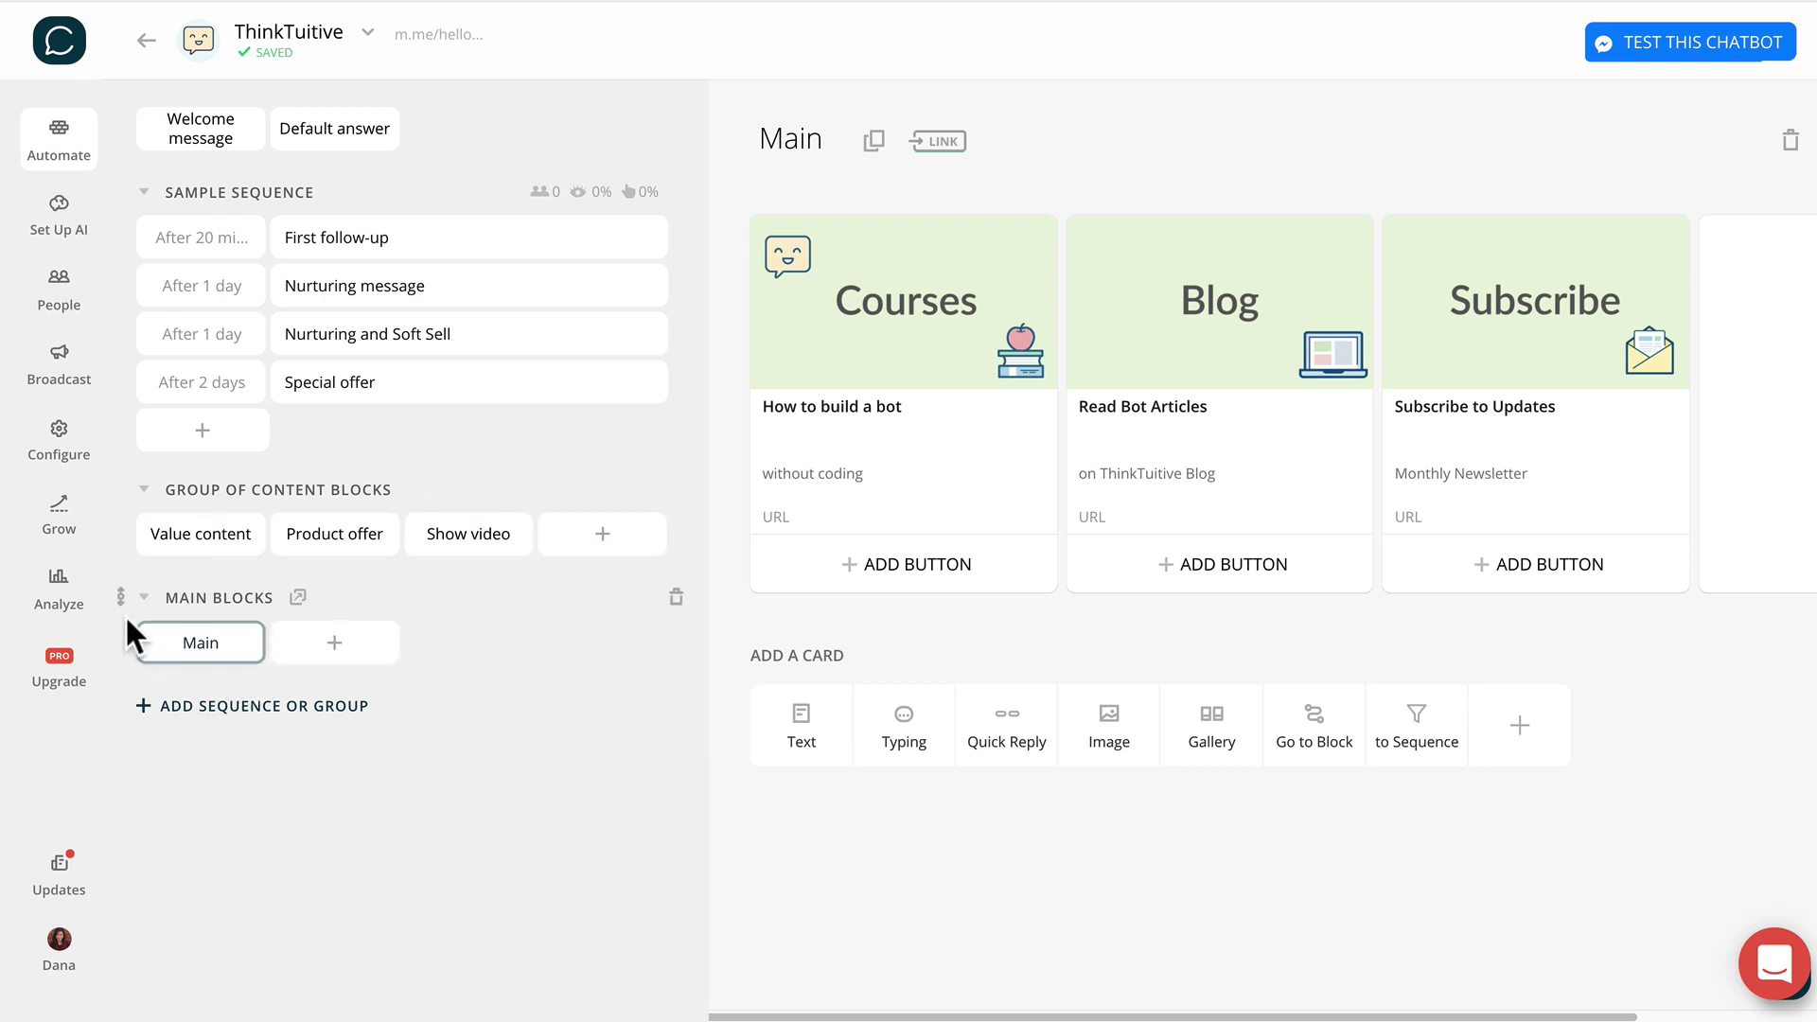
left_click_drag(120, 596, 126, 183)
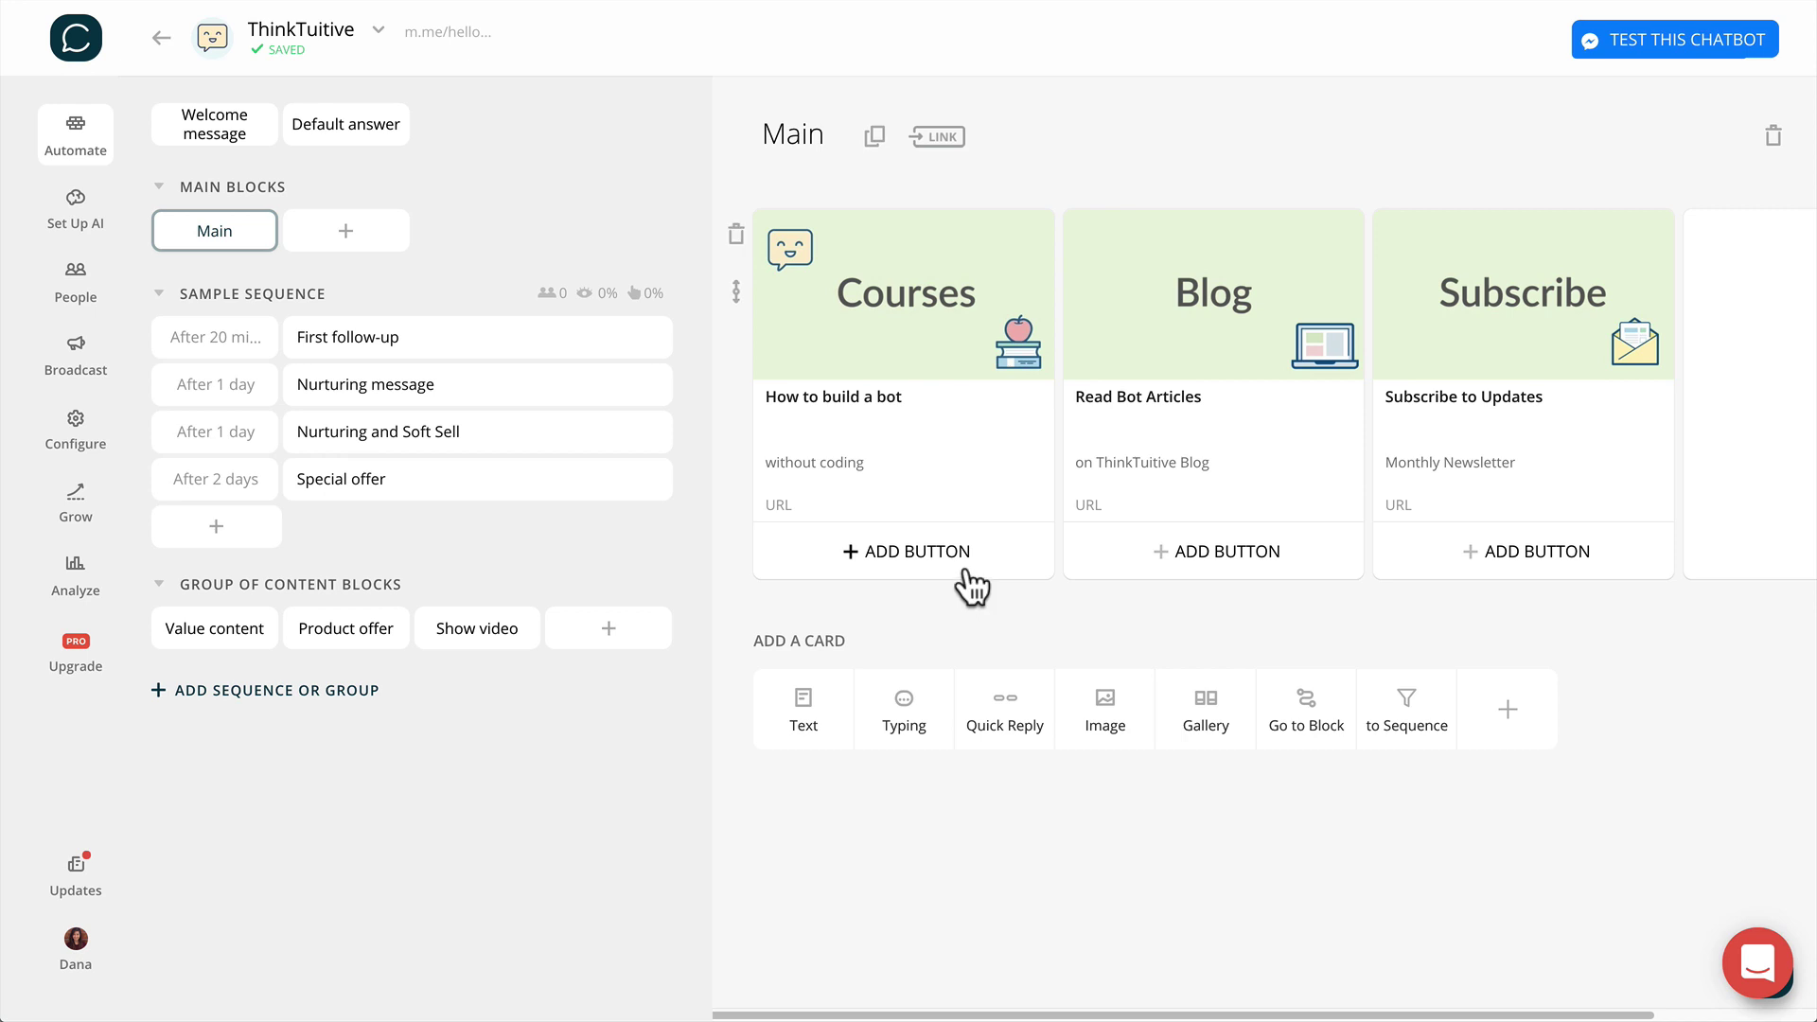
- Add a button to the Courses gallery item, go through the URL, Phone call and Share types, and leave it as Buy
left_click(965, 572)
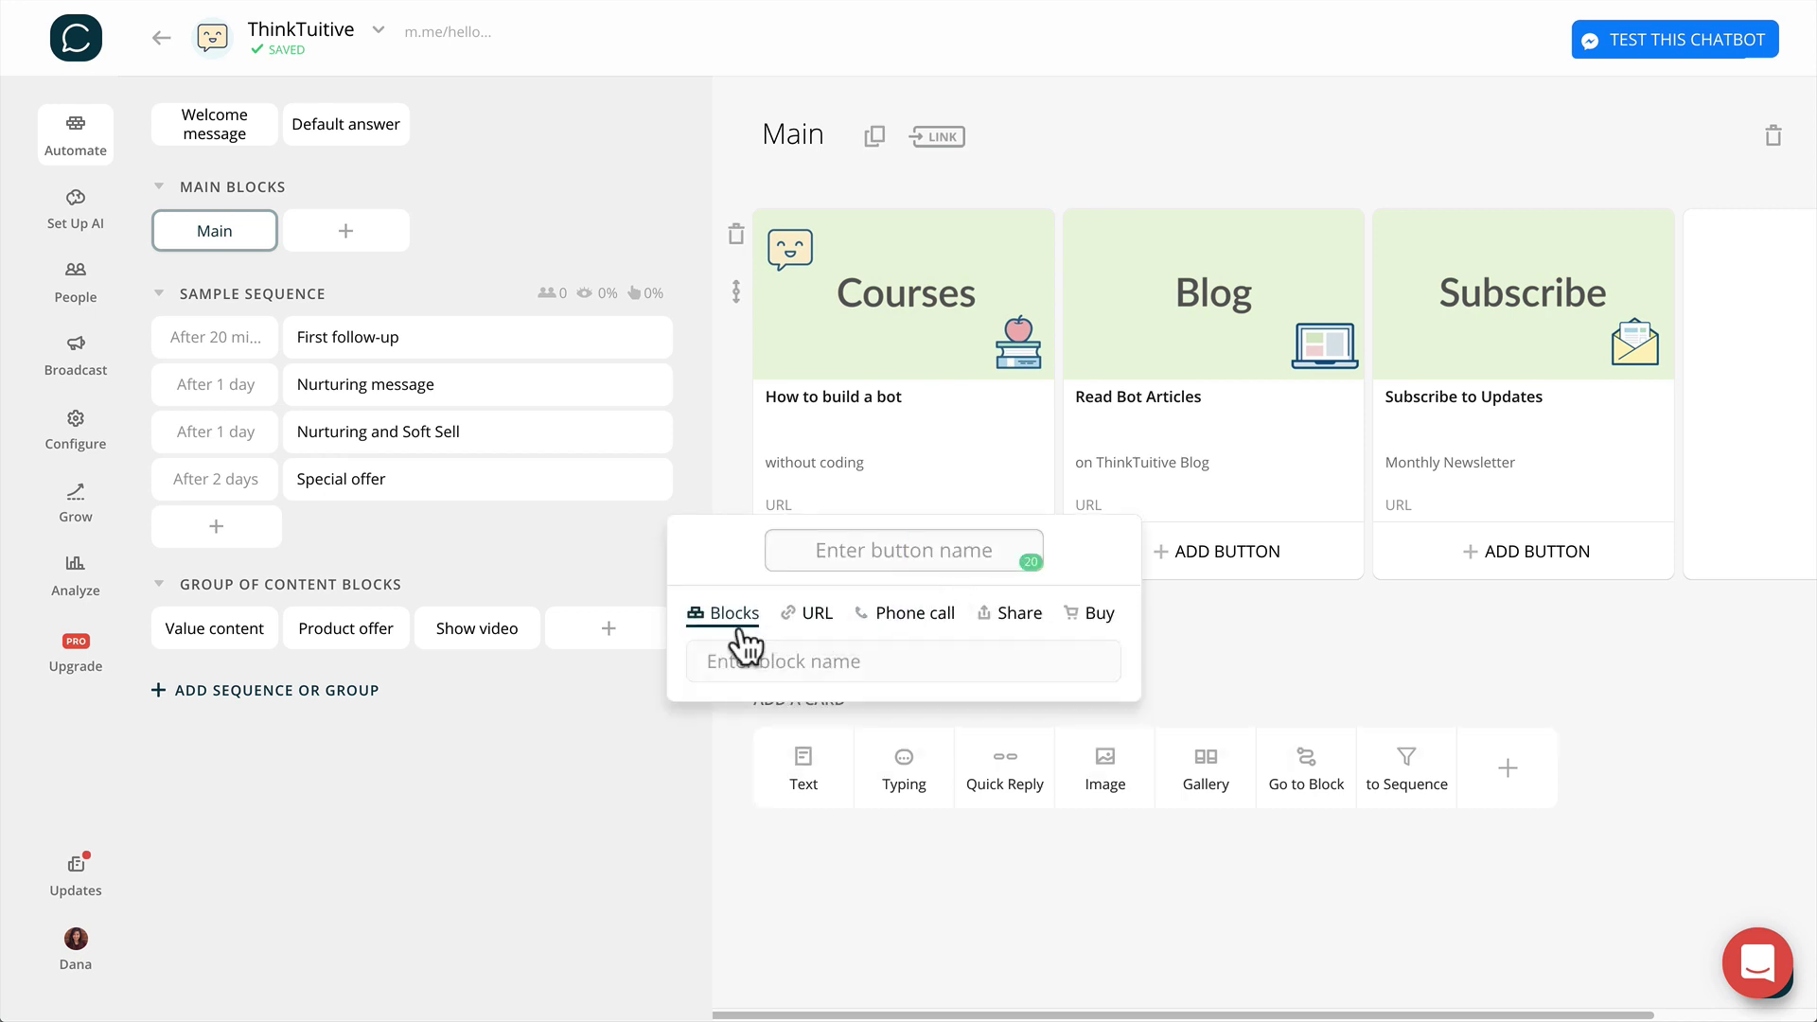
left_click(811, 629)
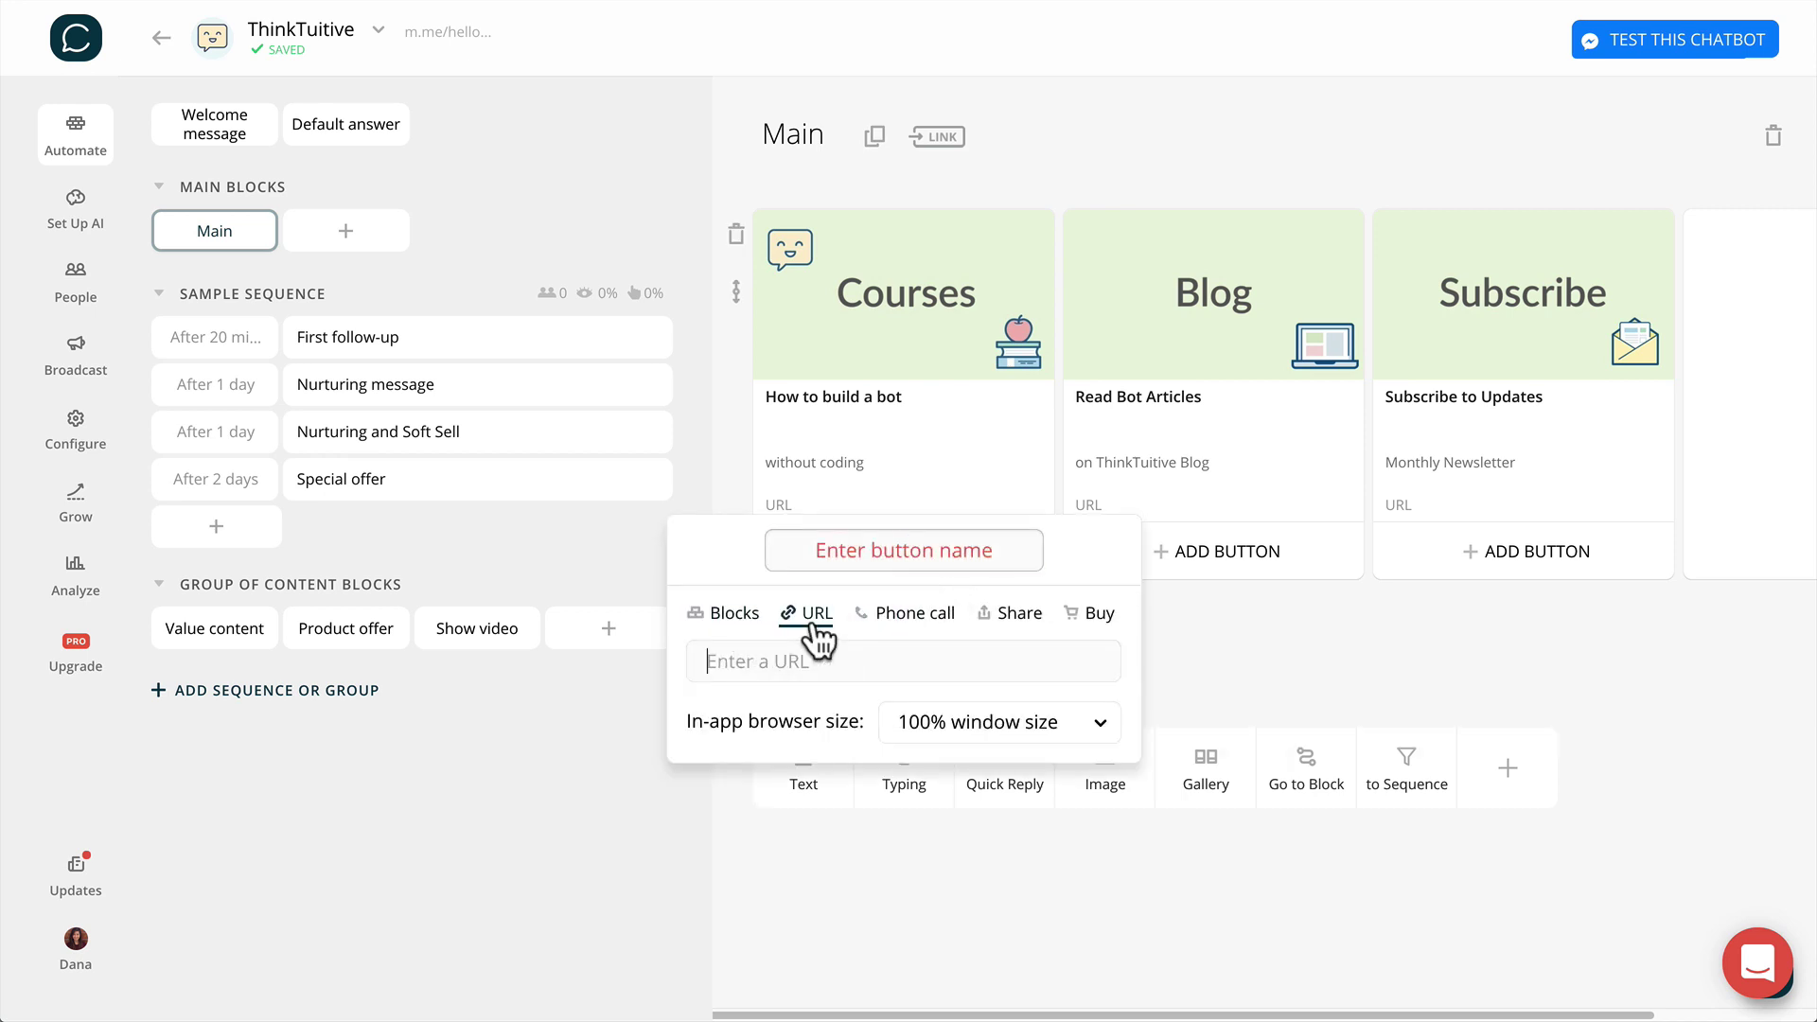
left_click(914, 630)
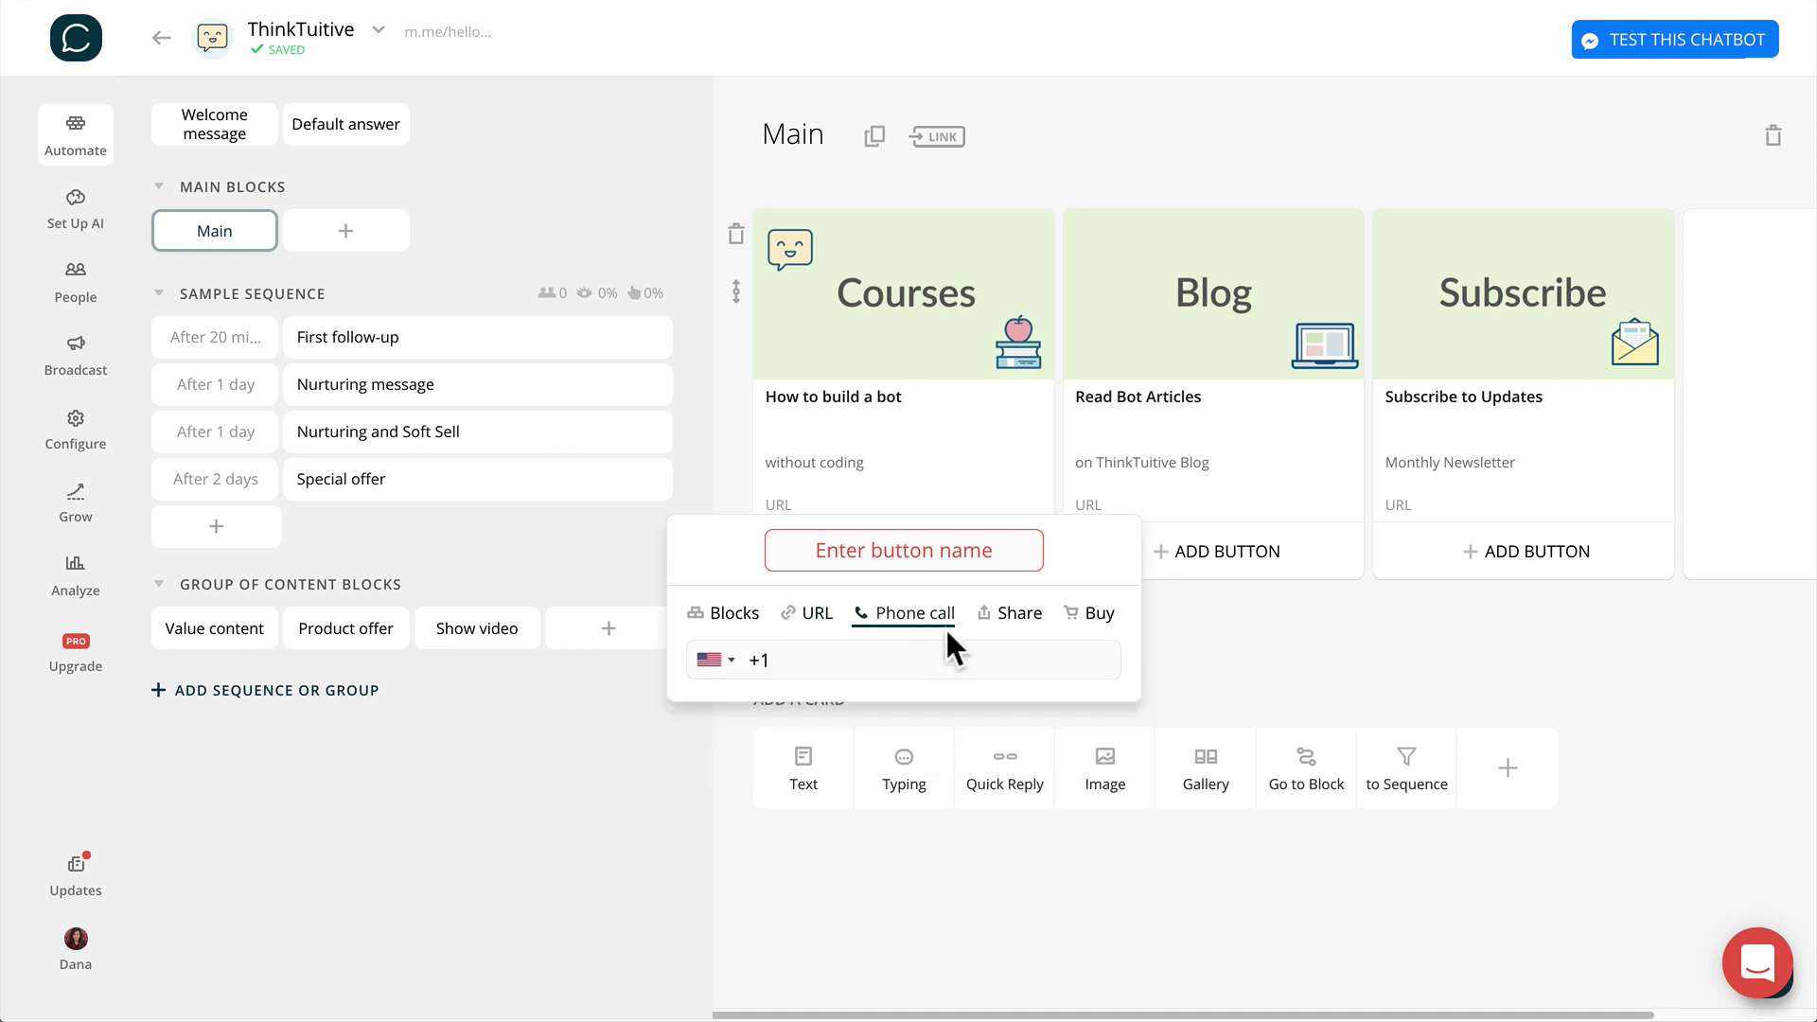
left_click(1010, 633)
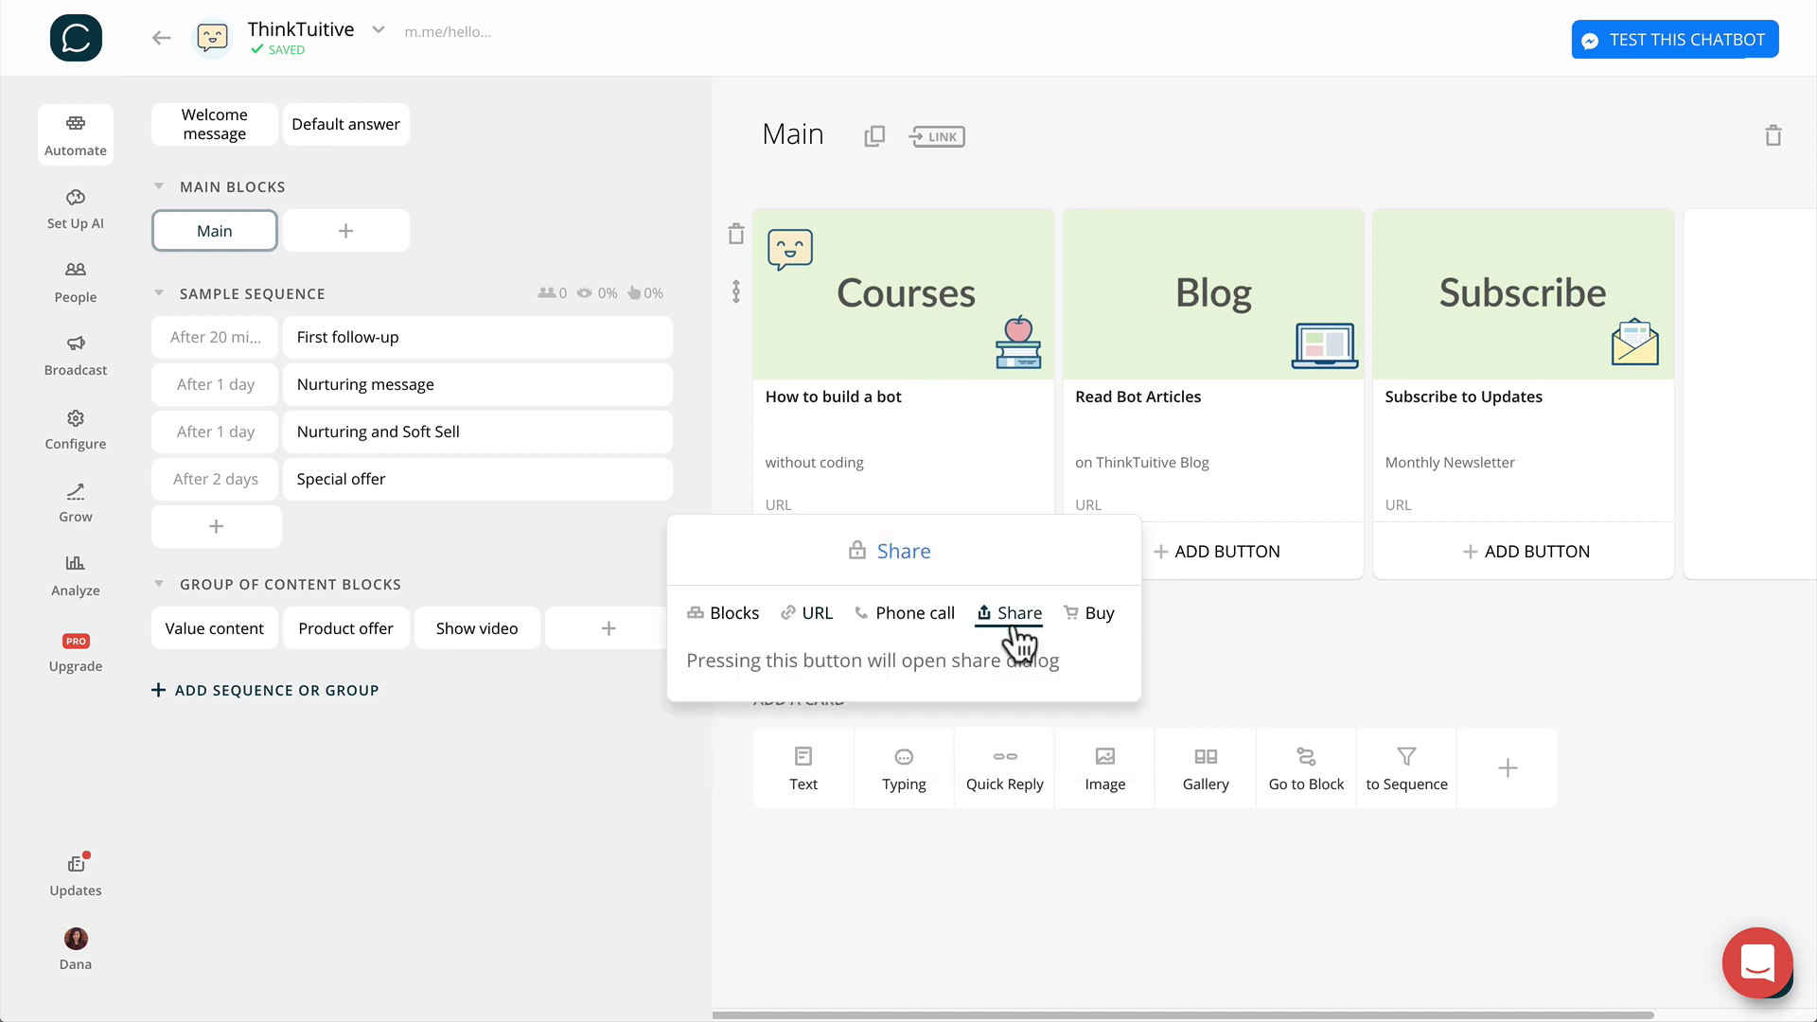
left_click(1096, 625)
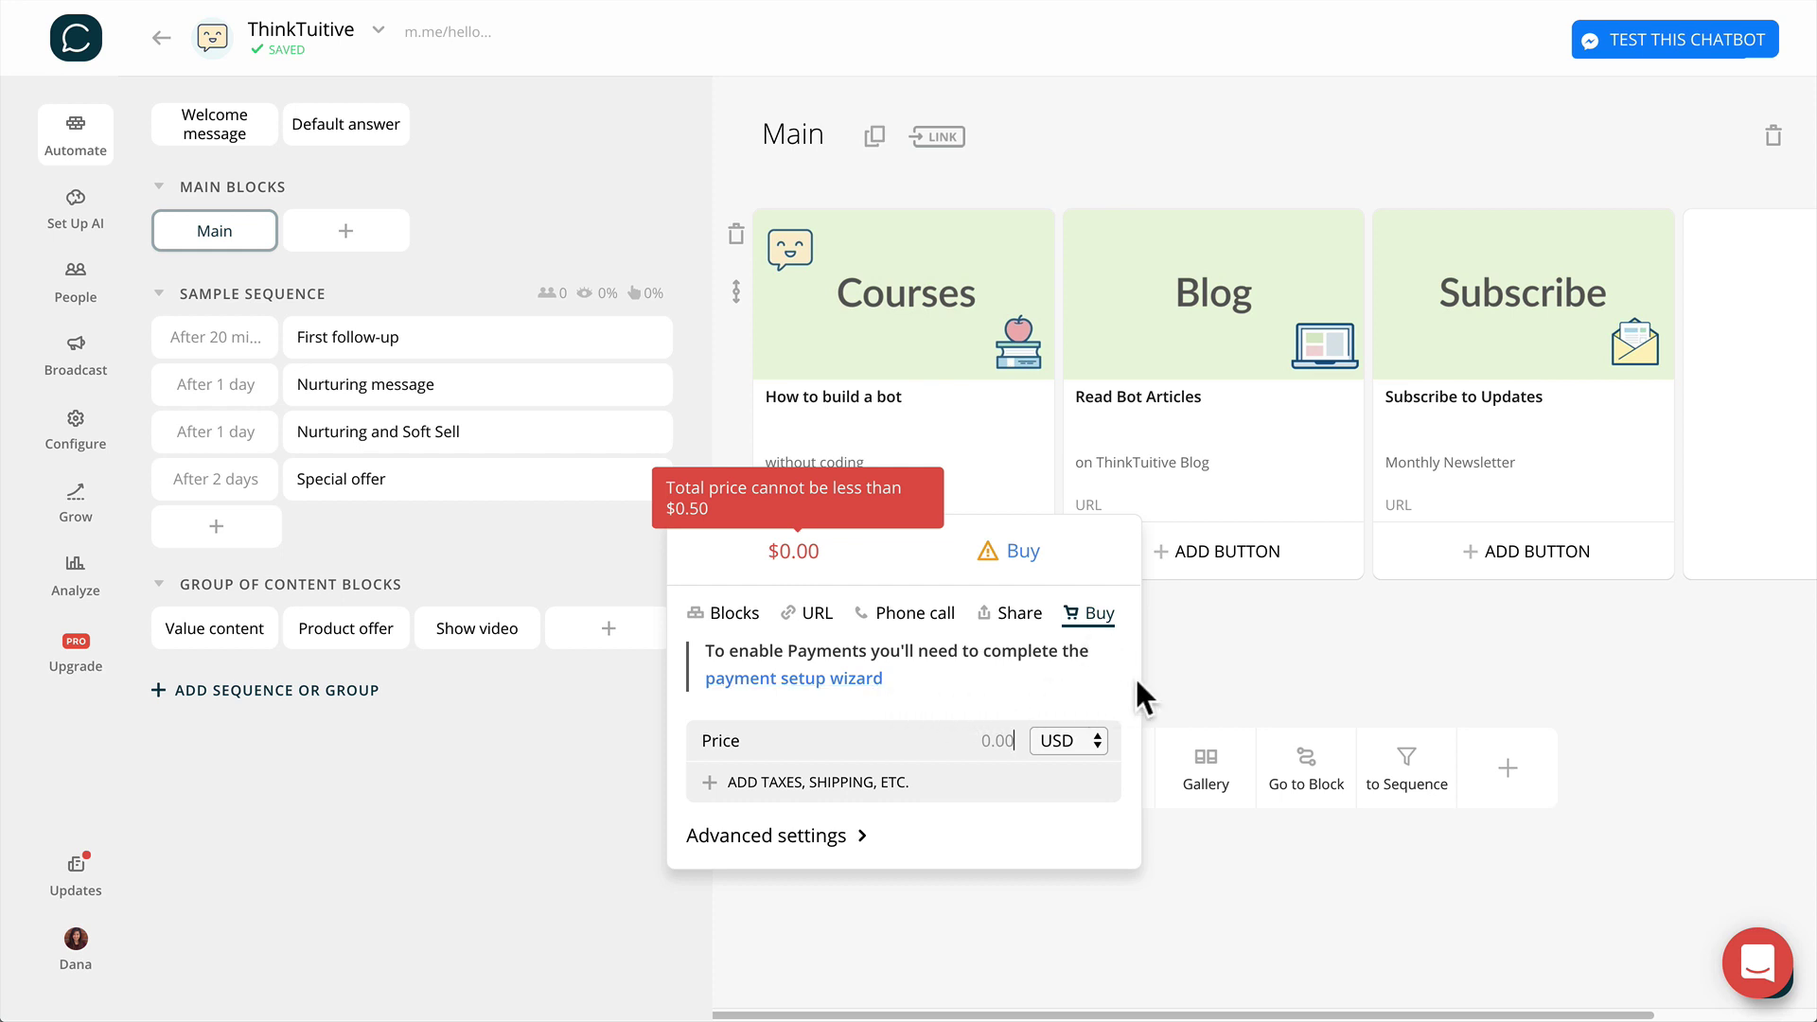
left_click(1201, 652)
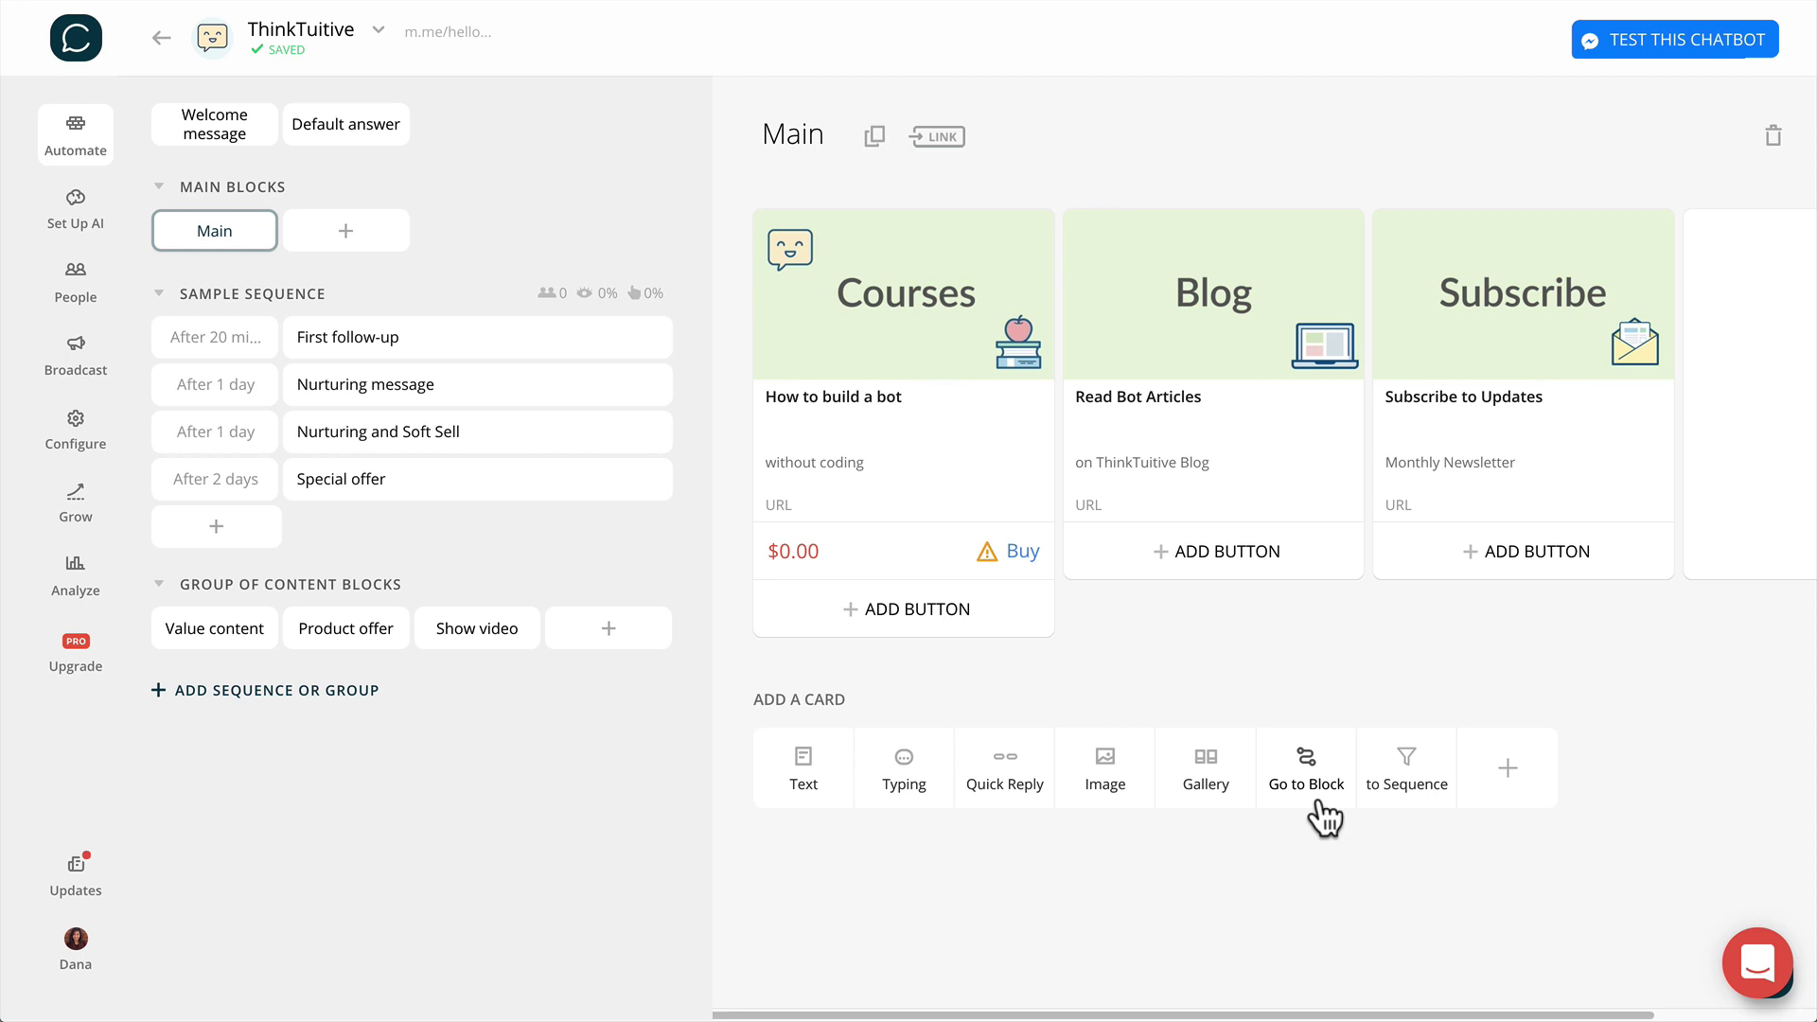
- Open the full list of Chatfuel plugins available as cards for the Main block
left_click(1512, 800)
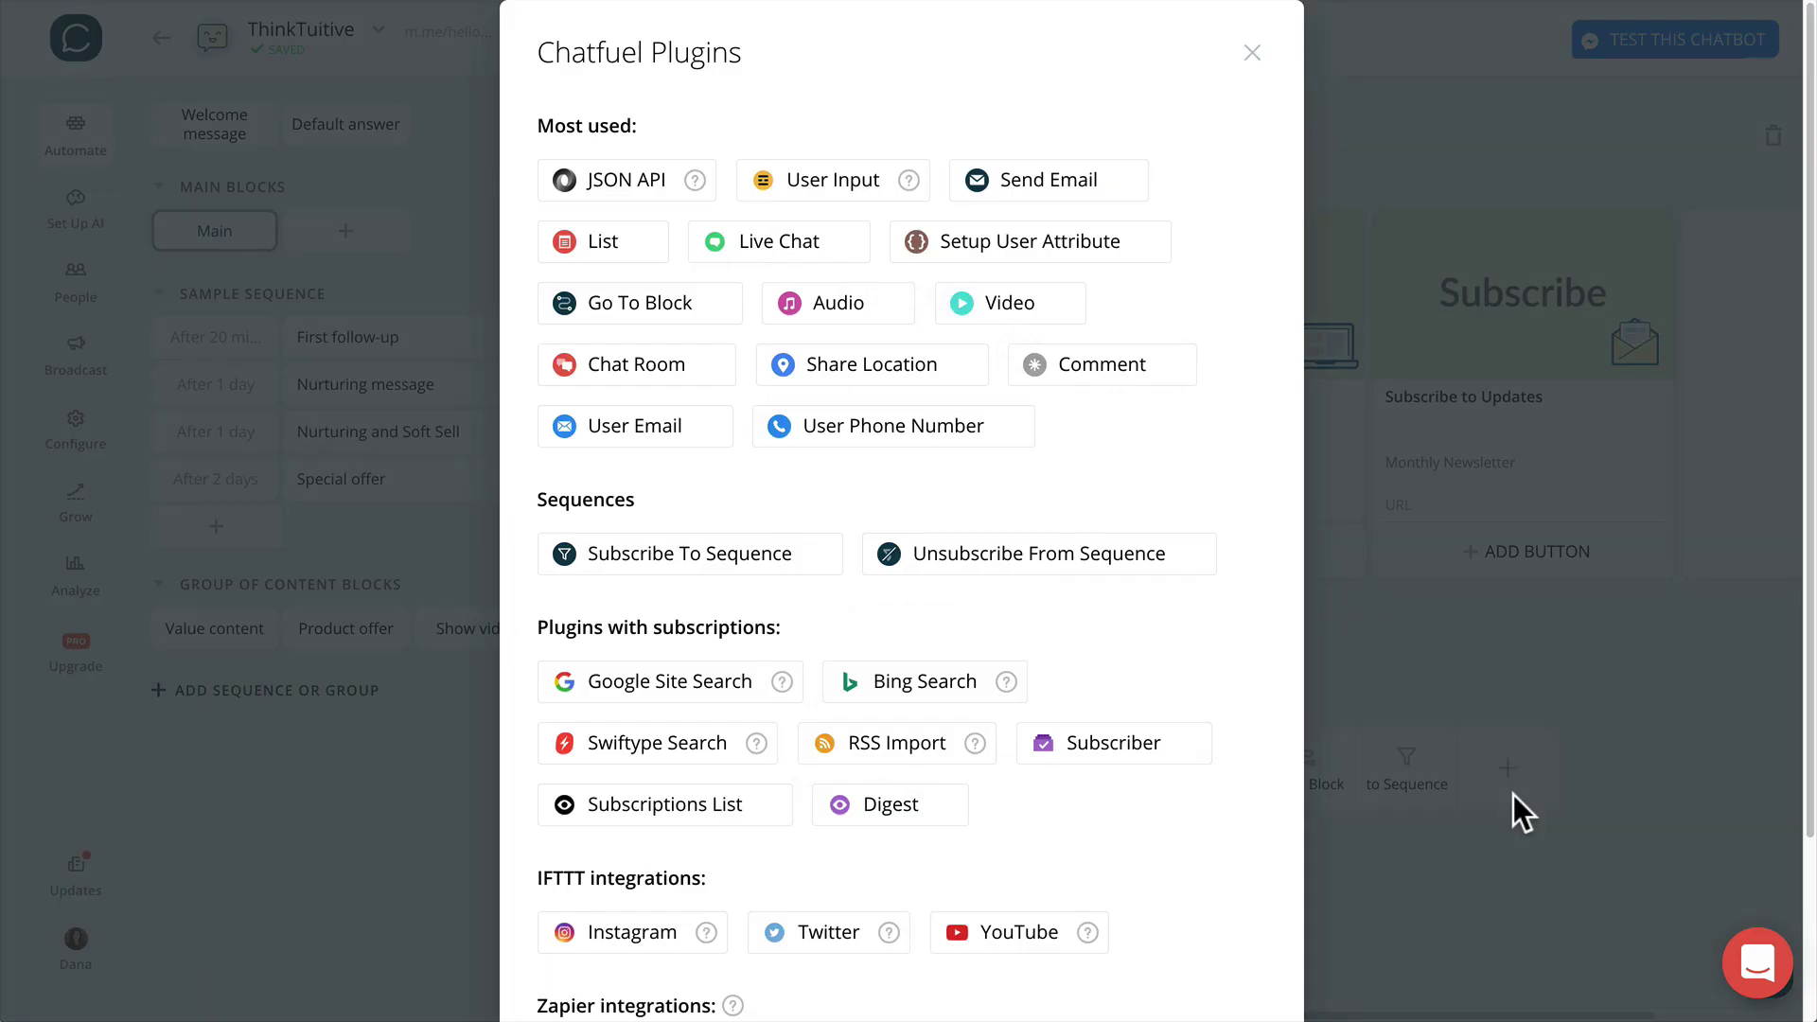
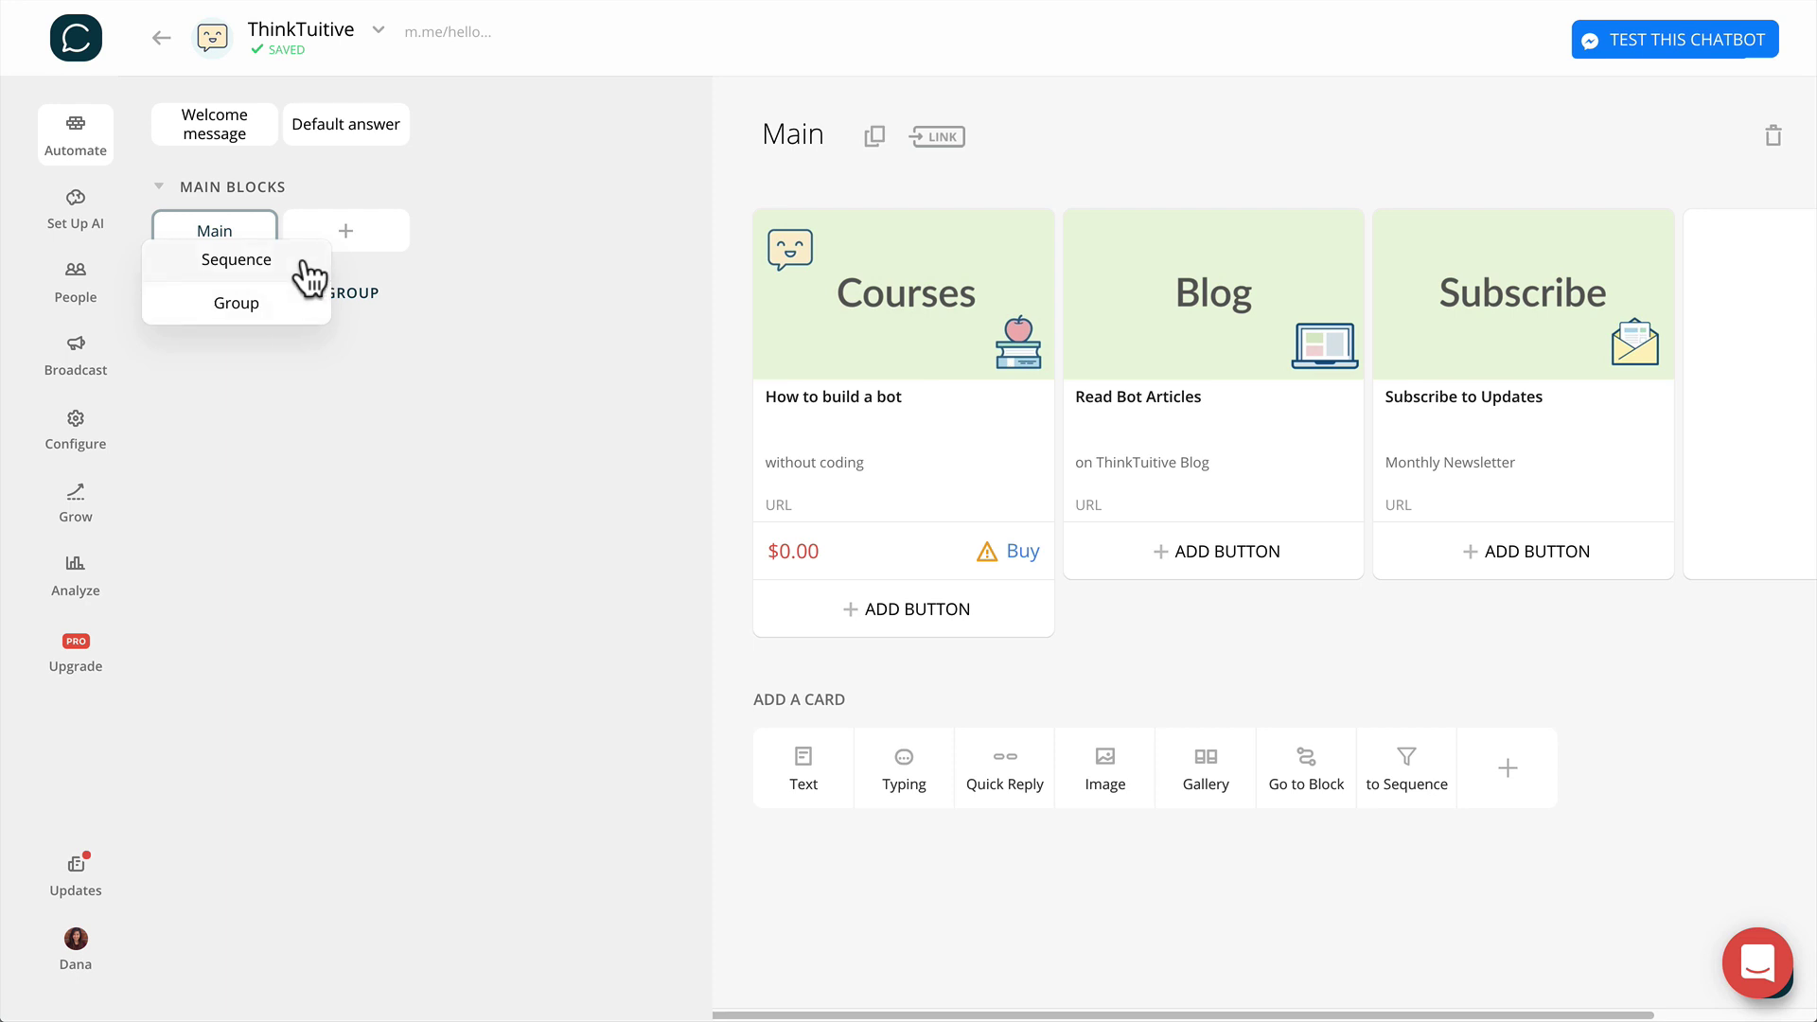
- Create a new sequence below the MAIN BLOCKS group and name it MINI-COURSE
left_click(301, 265)
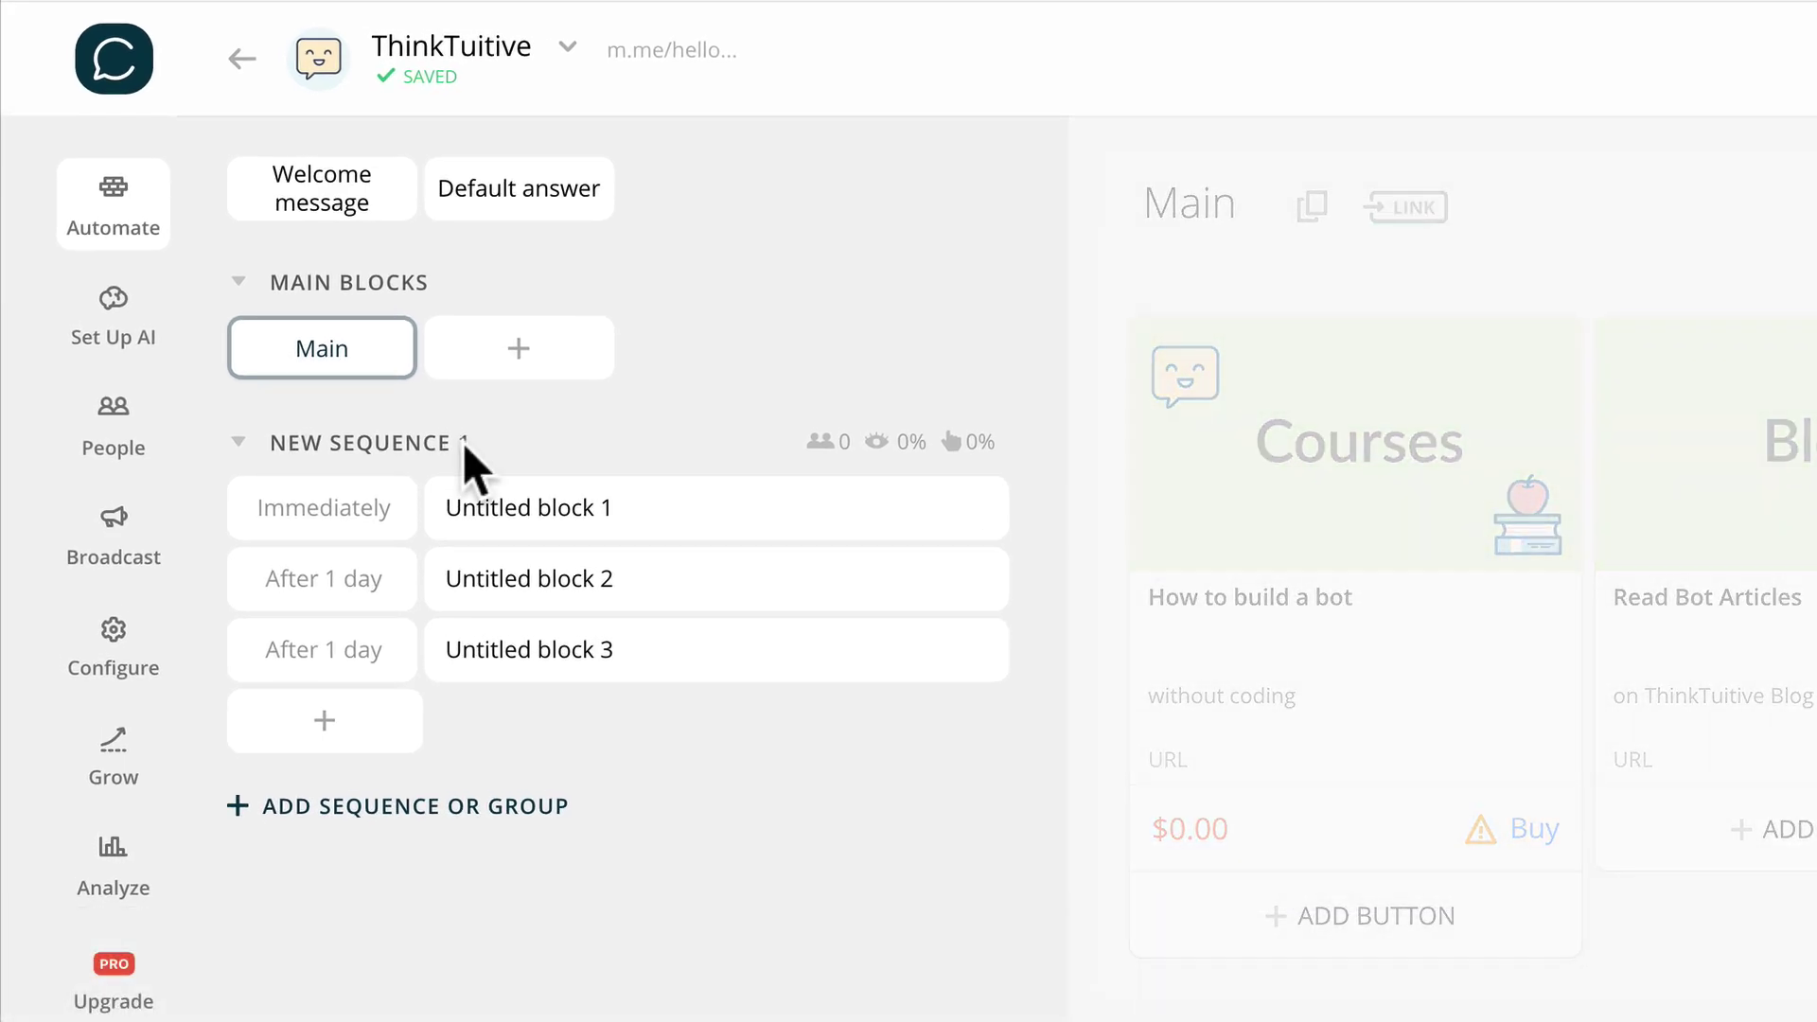
left_click(462, 441)
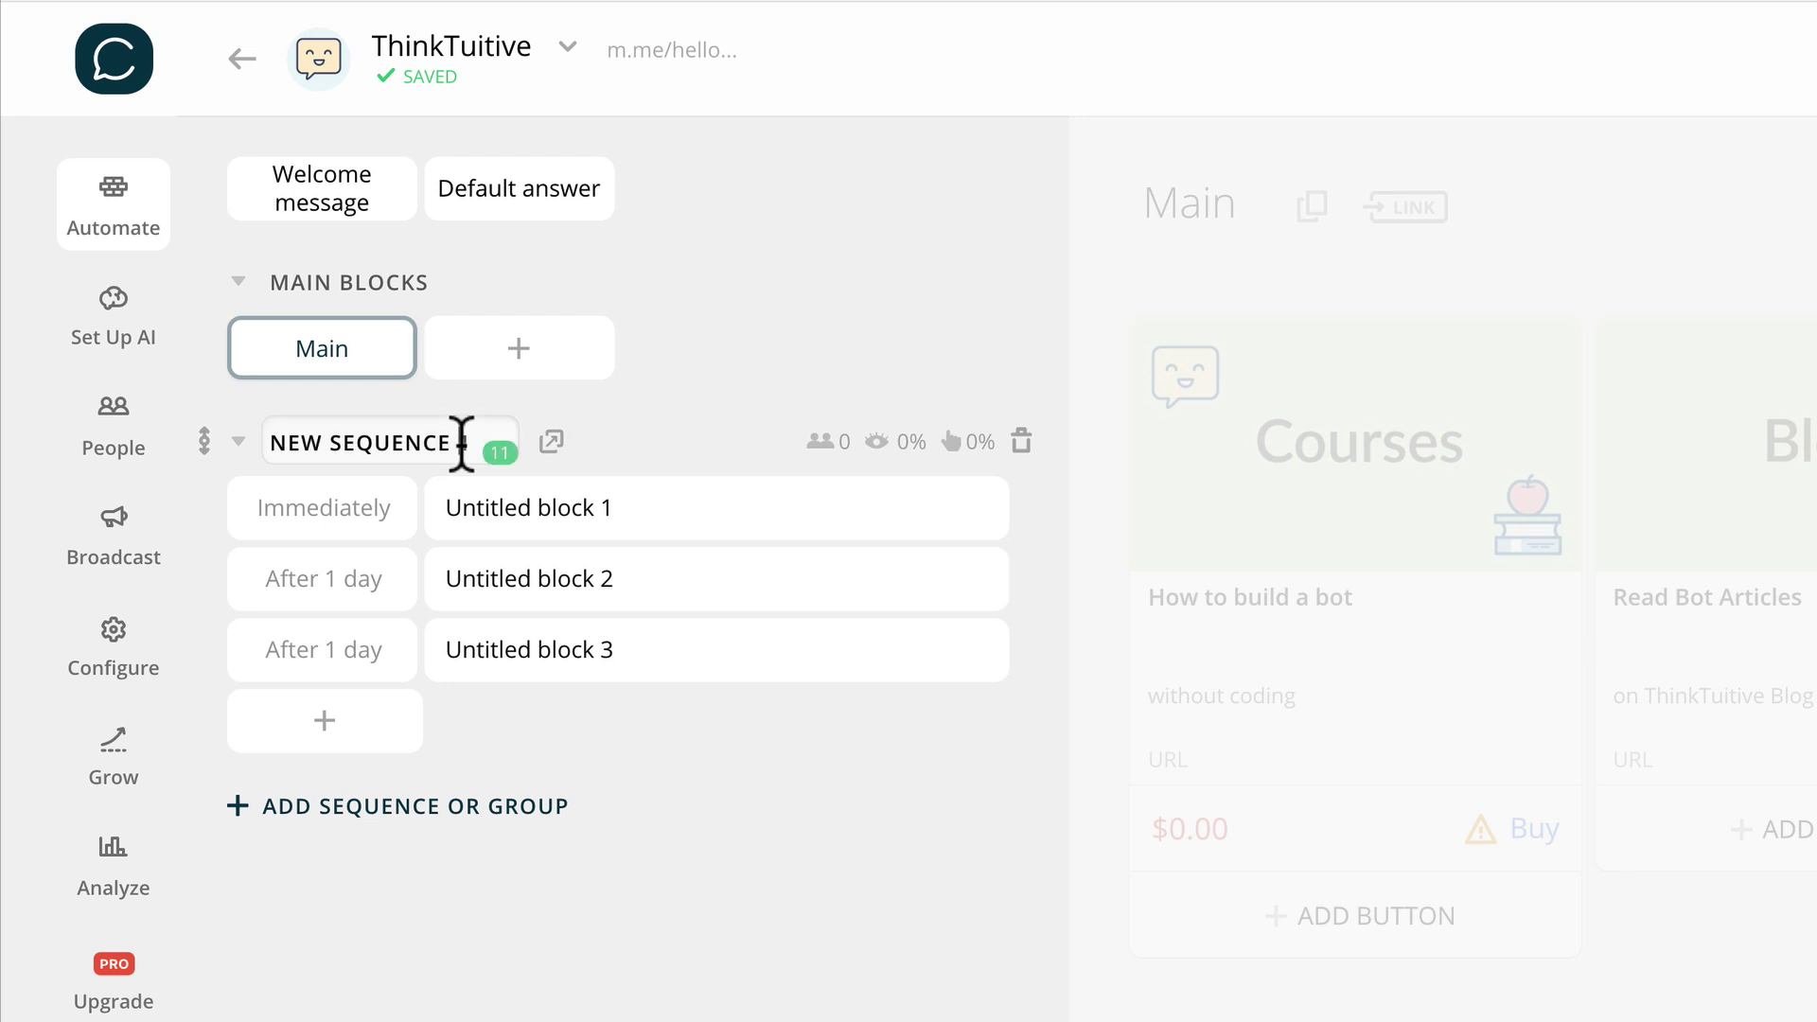
key("ctrl+a")
type("MINI-COURSE")
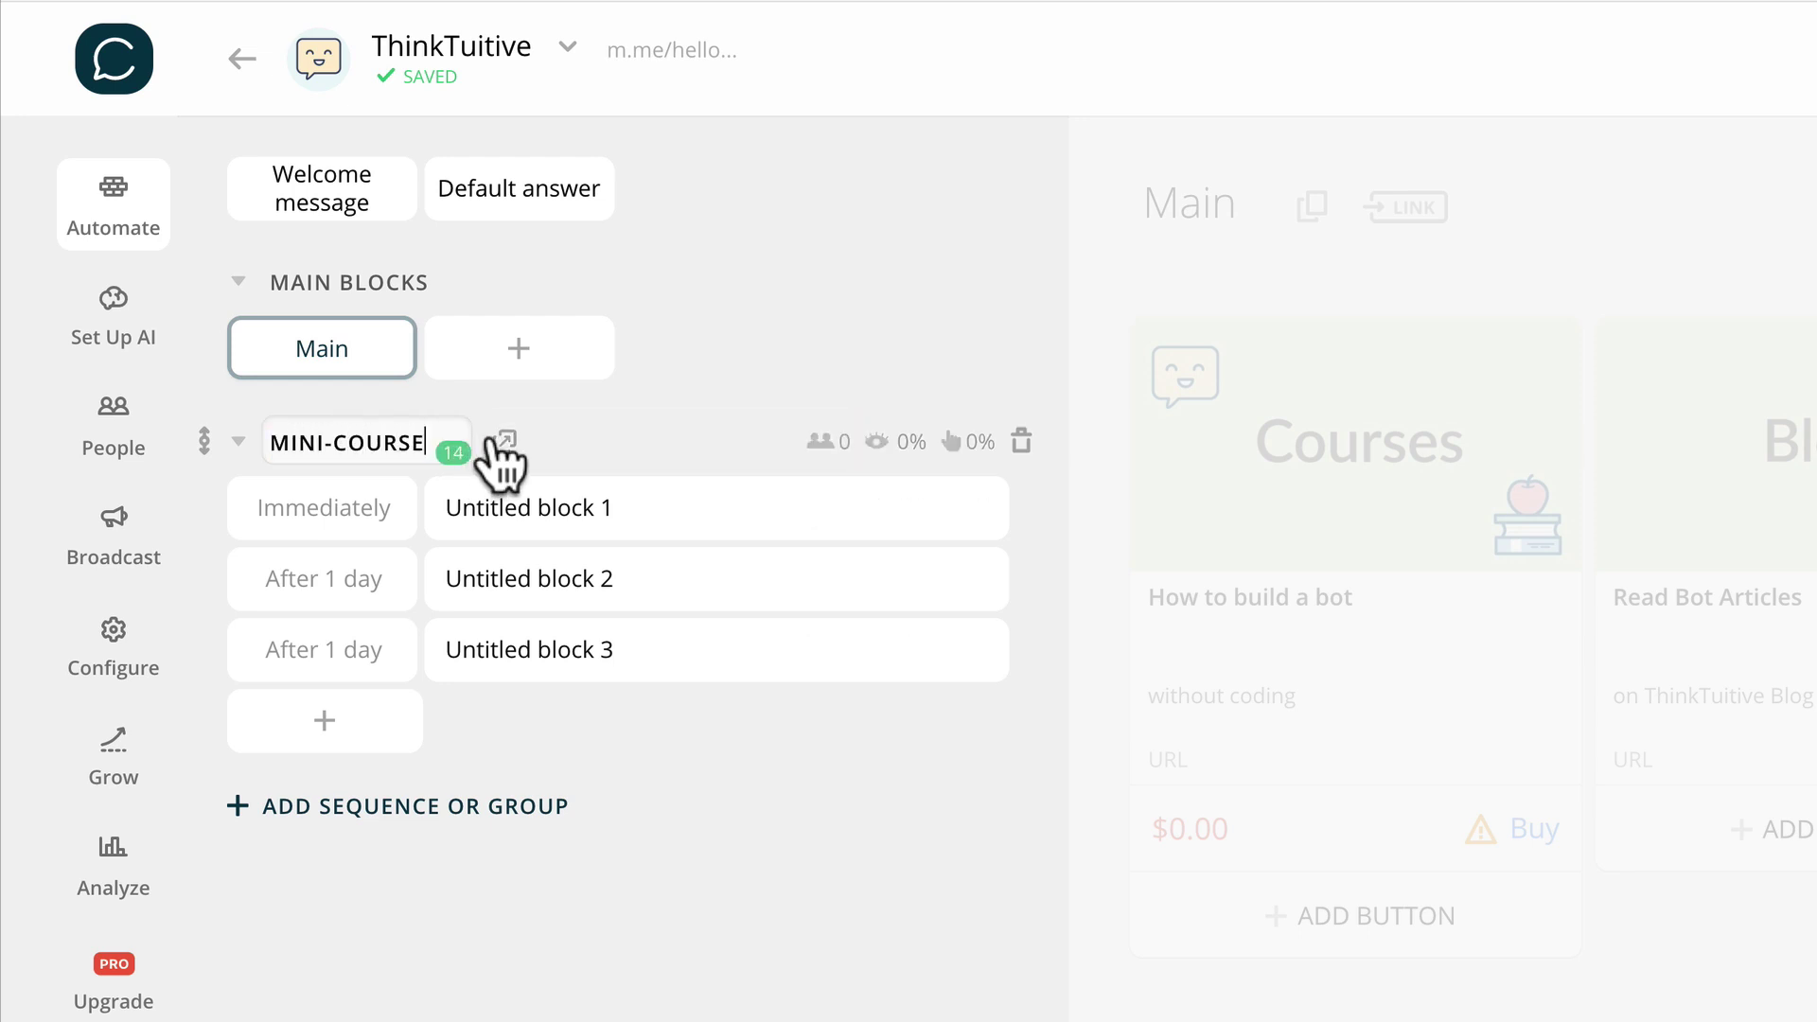
left_click(564, 396)
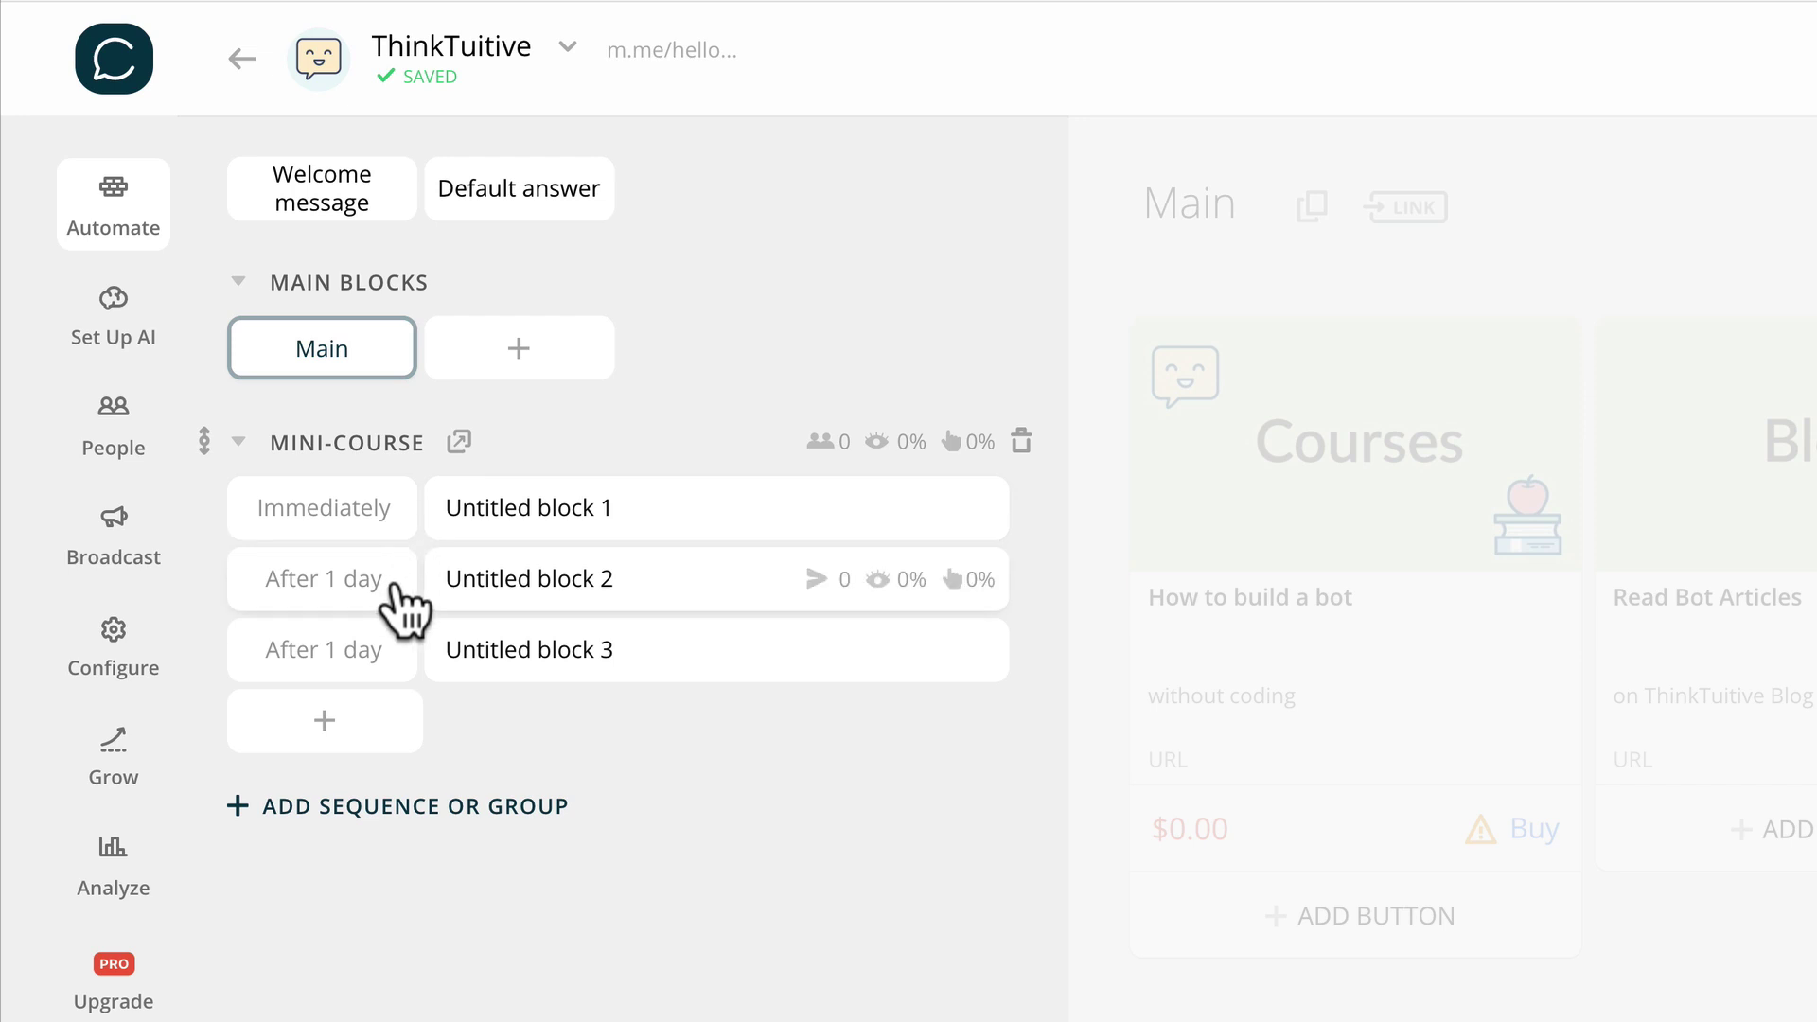
- Set the third block of the MINI-COURSE sequence to send 5 hours after the previous block
left_click(397, 668)
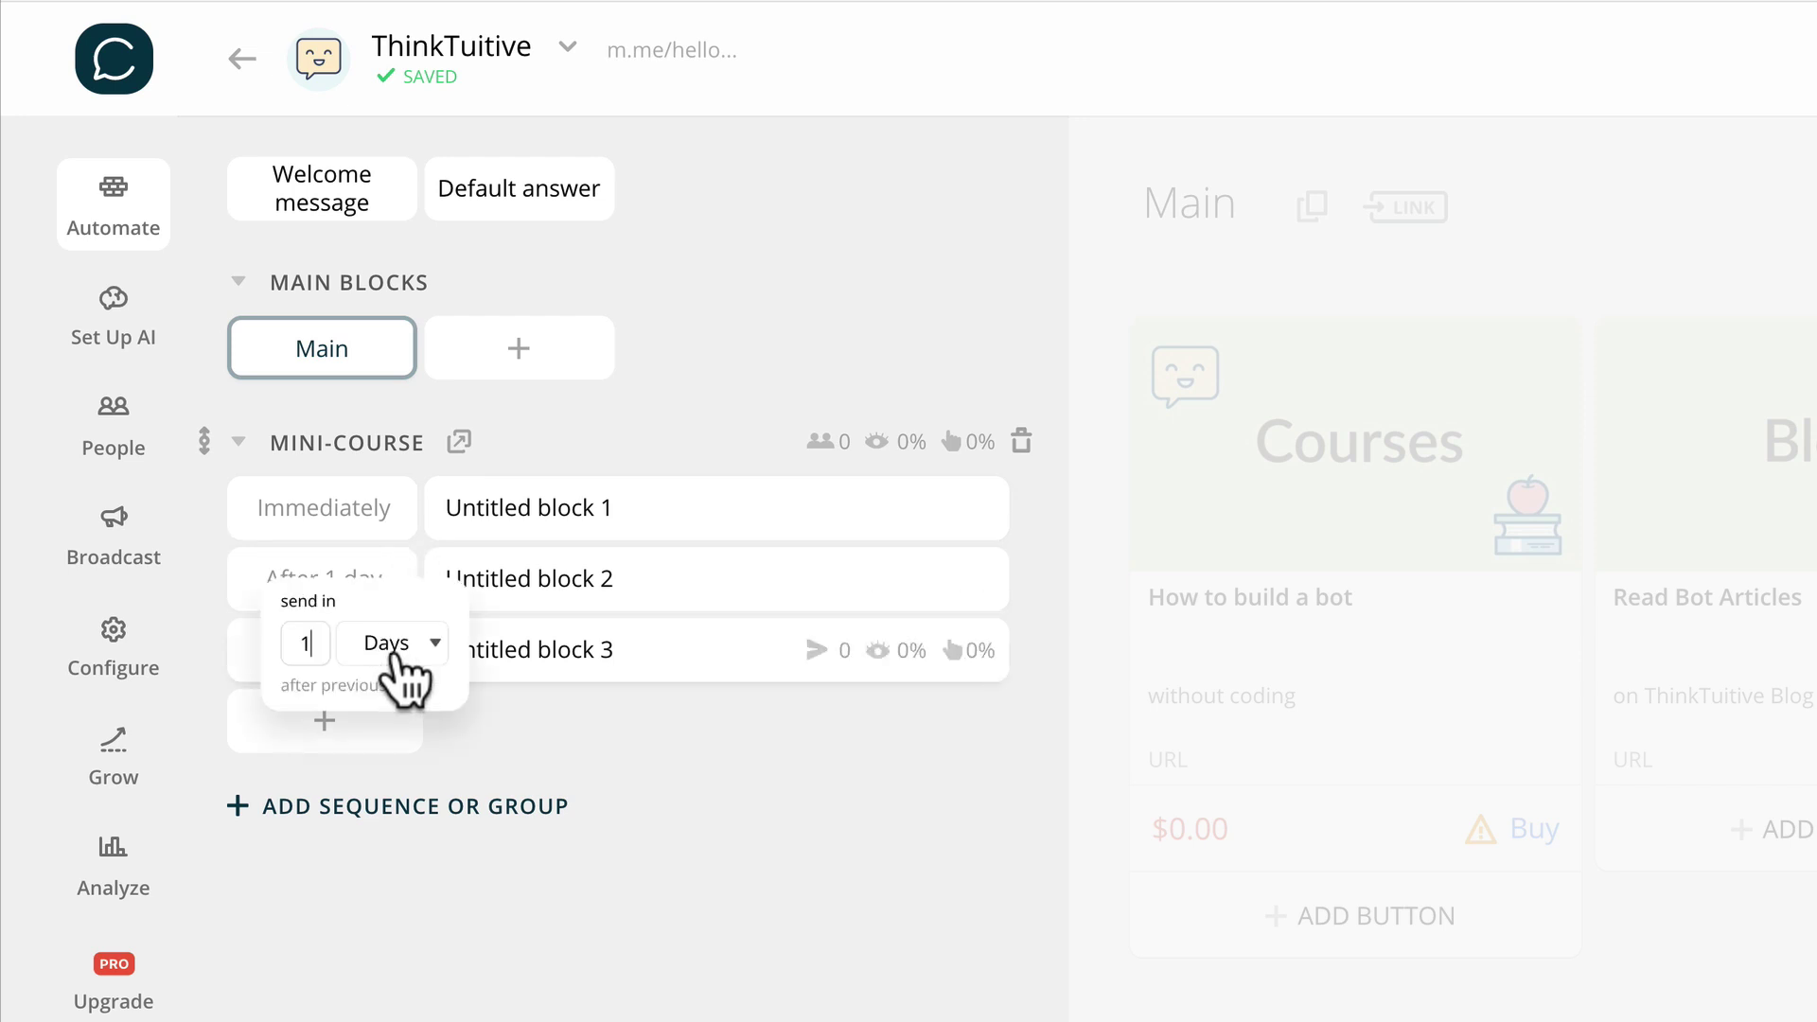
key("BackSpace")
type("5")
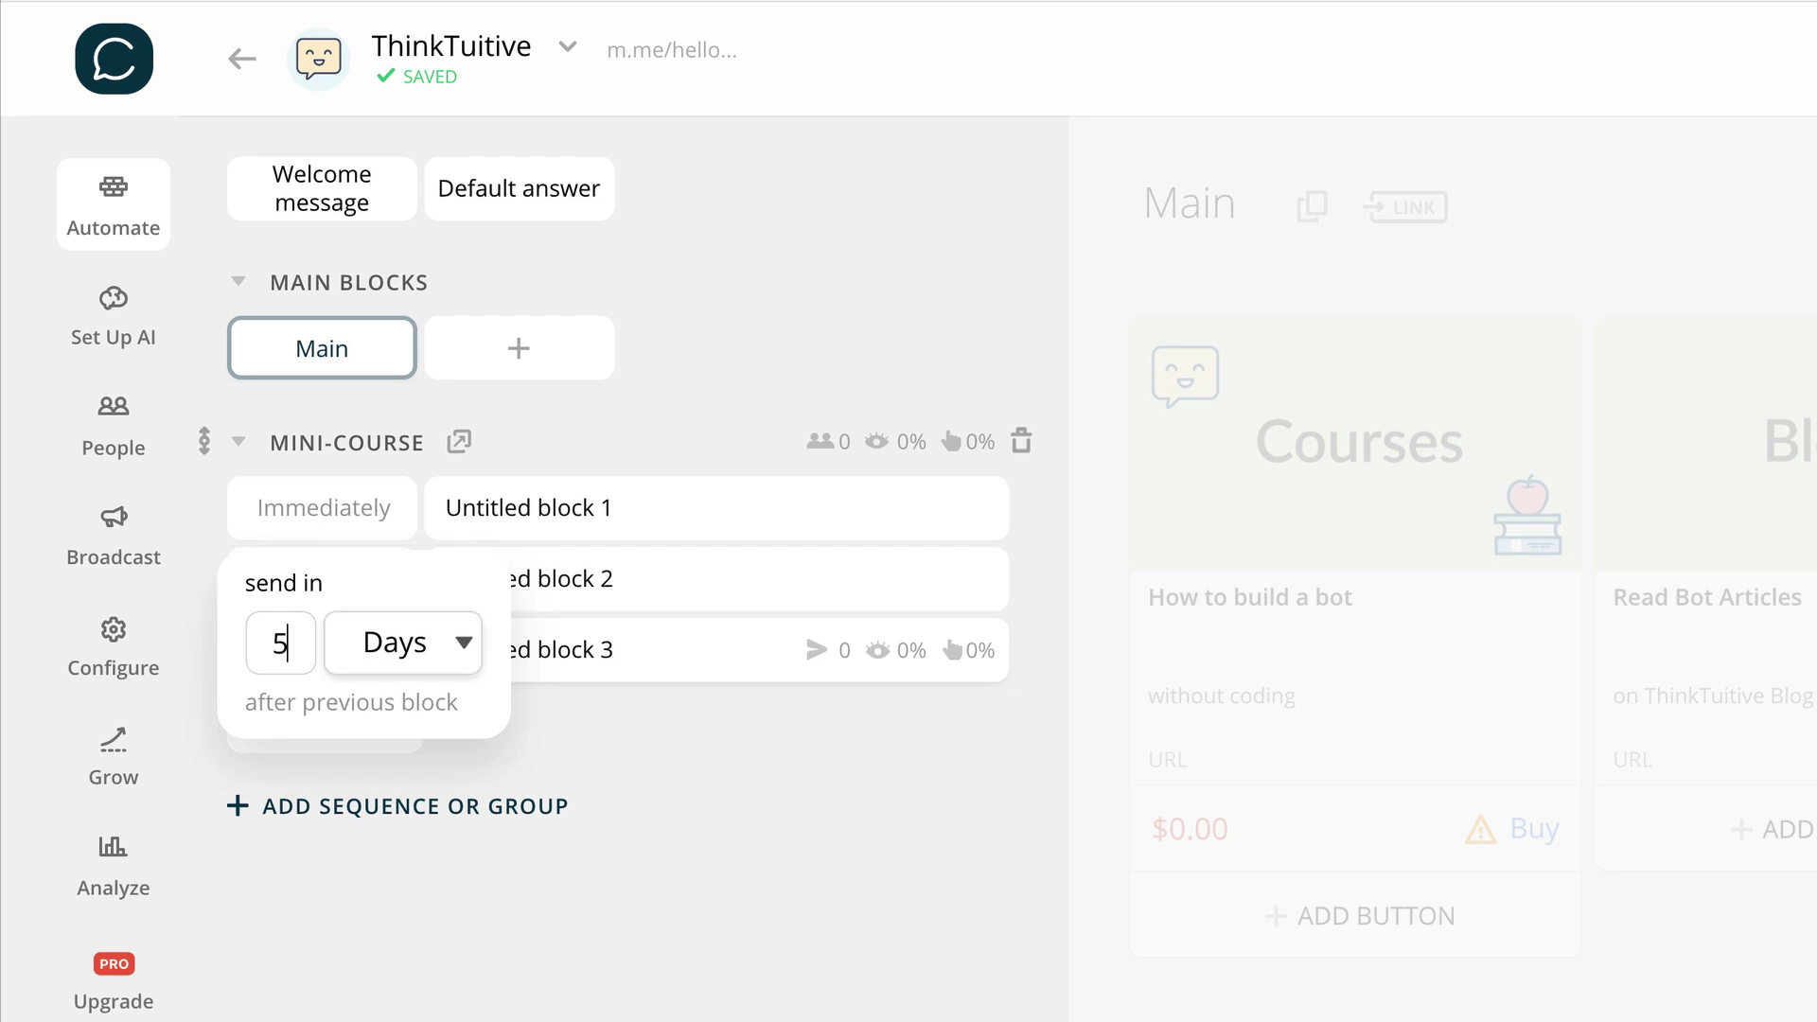
left_click(445, 651)
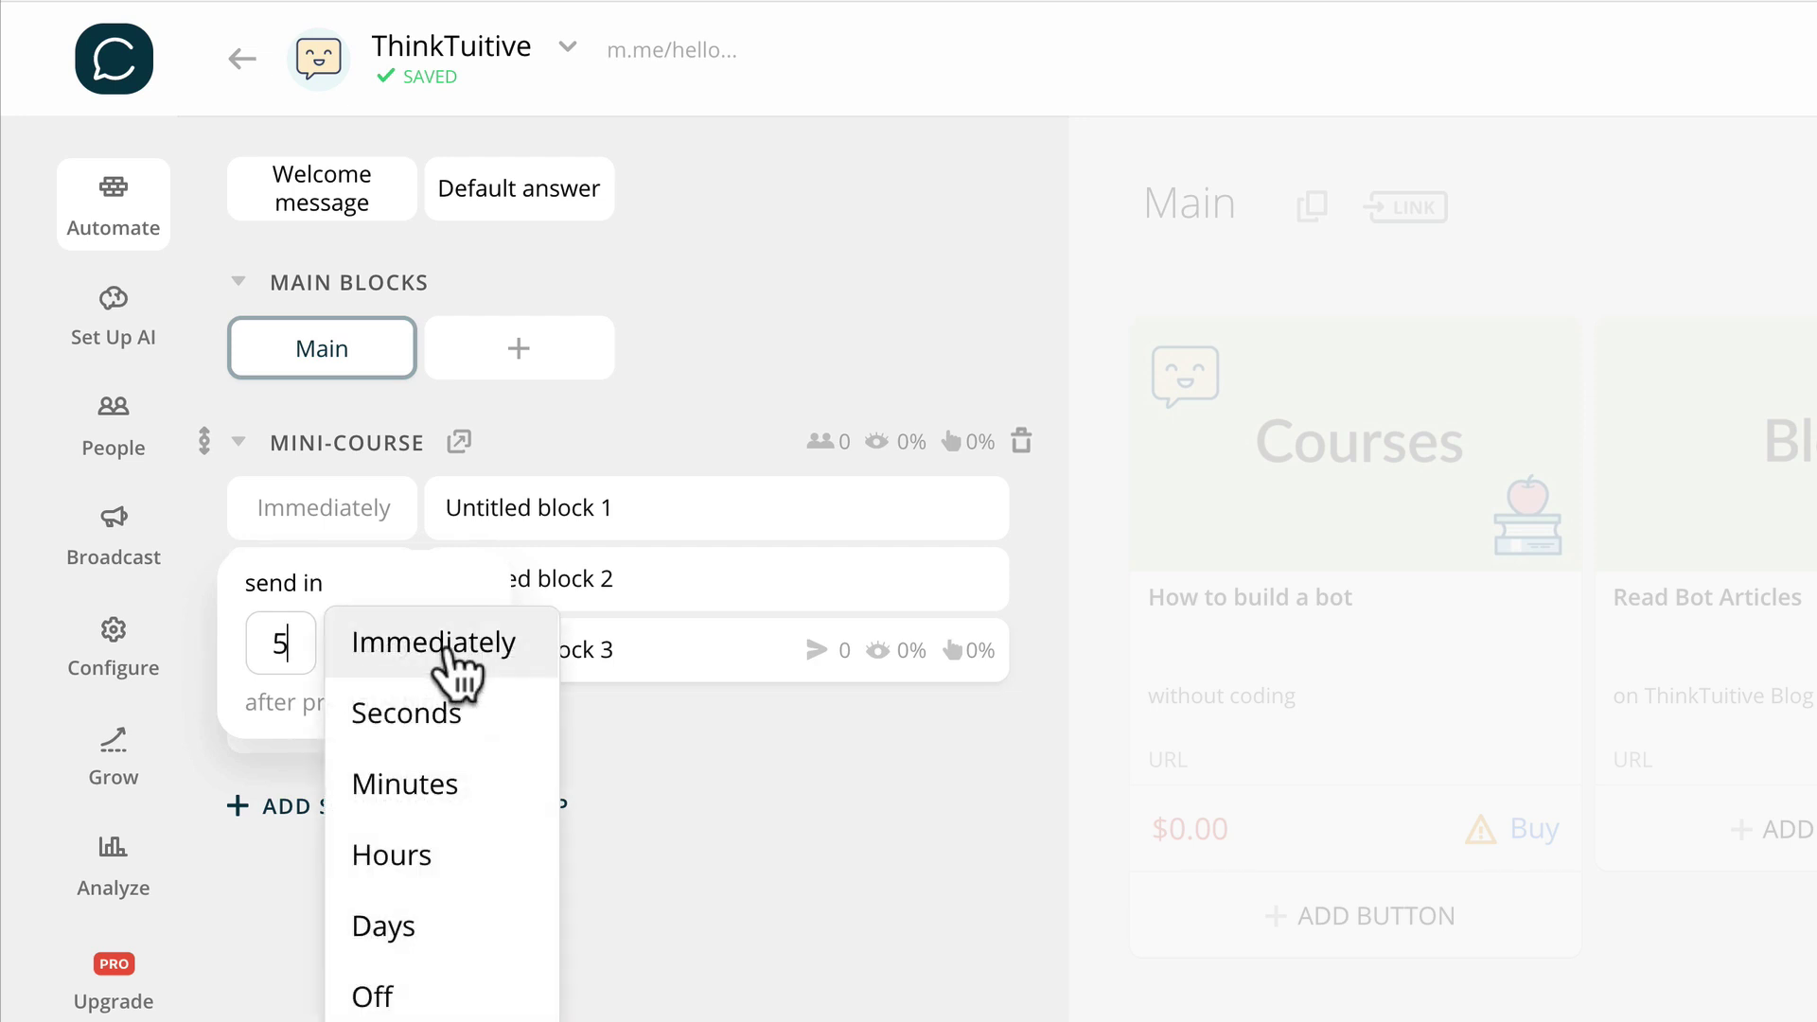
left_click(485, 855)
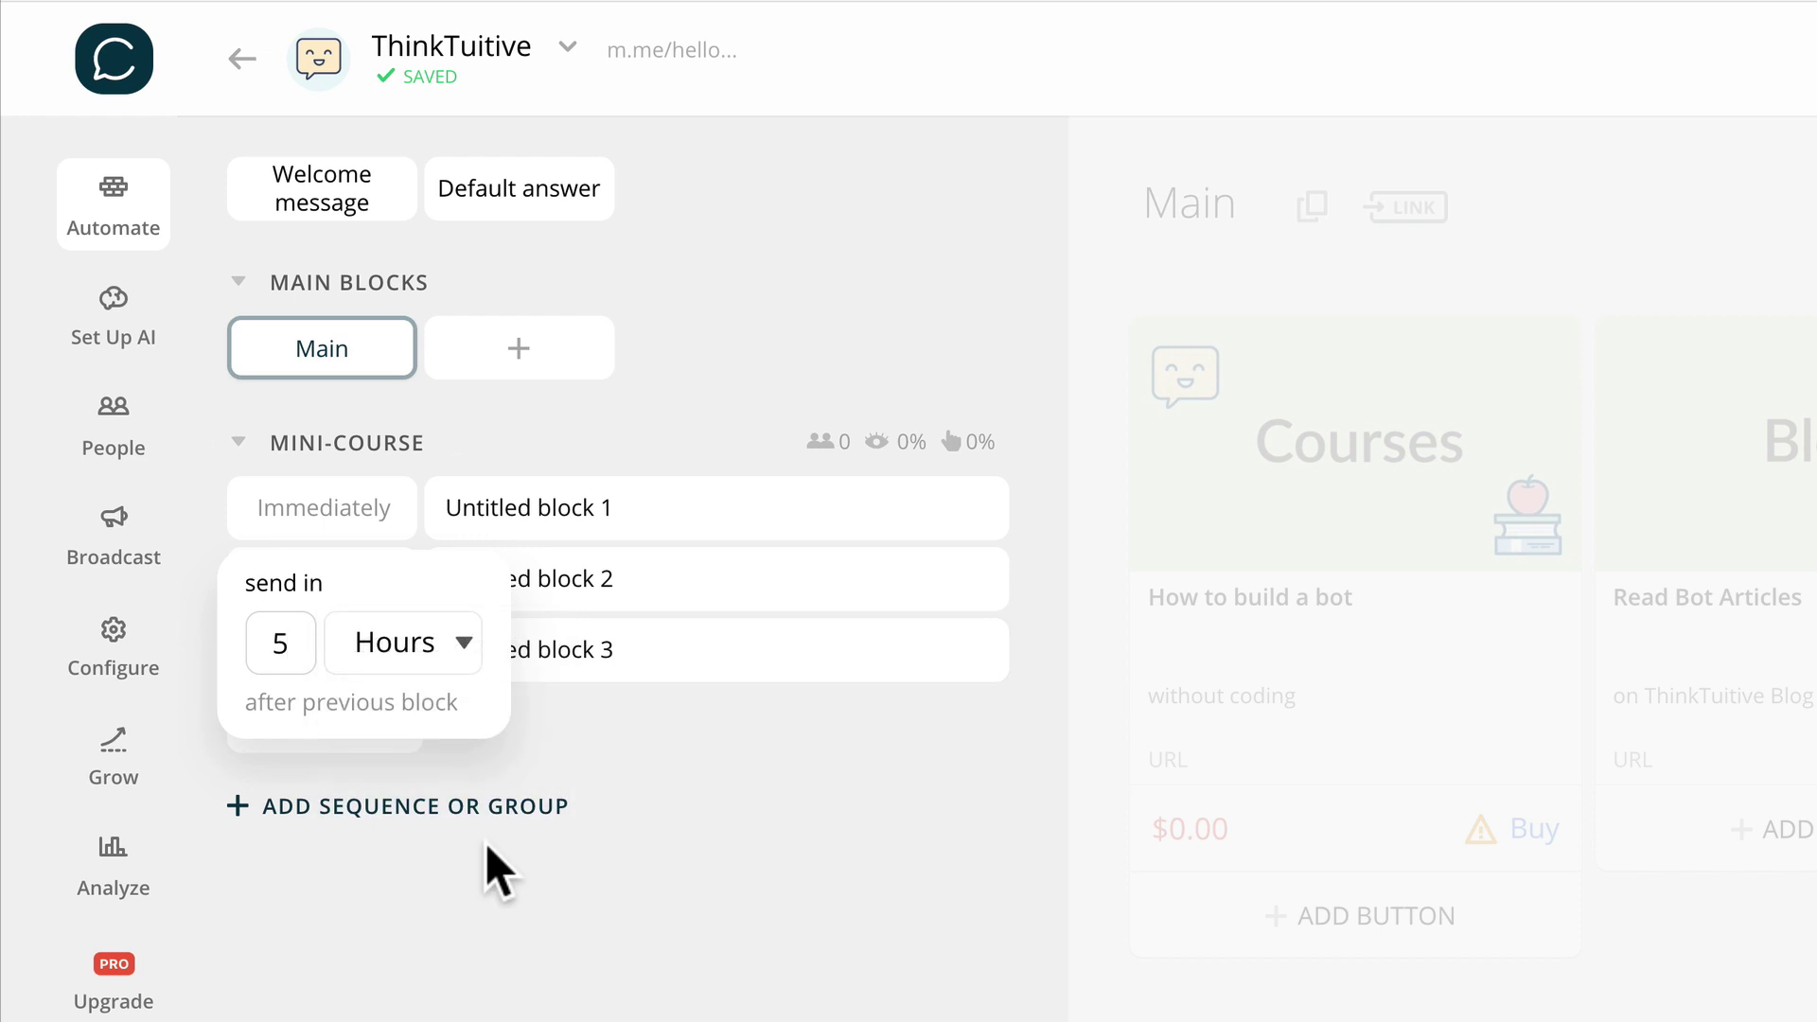
left_click(571, 723)
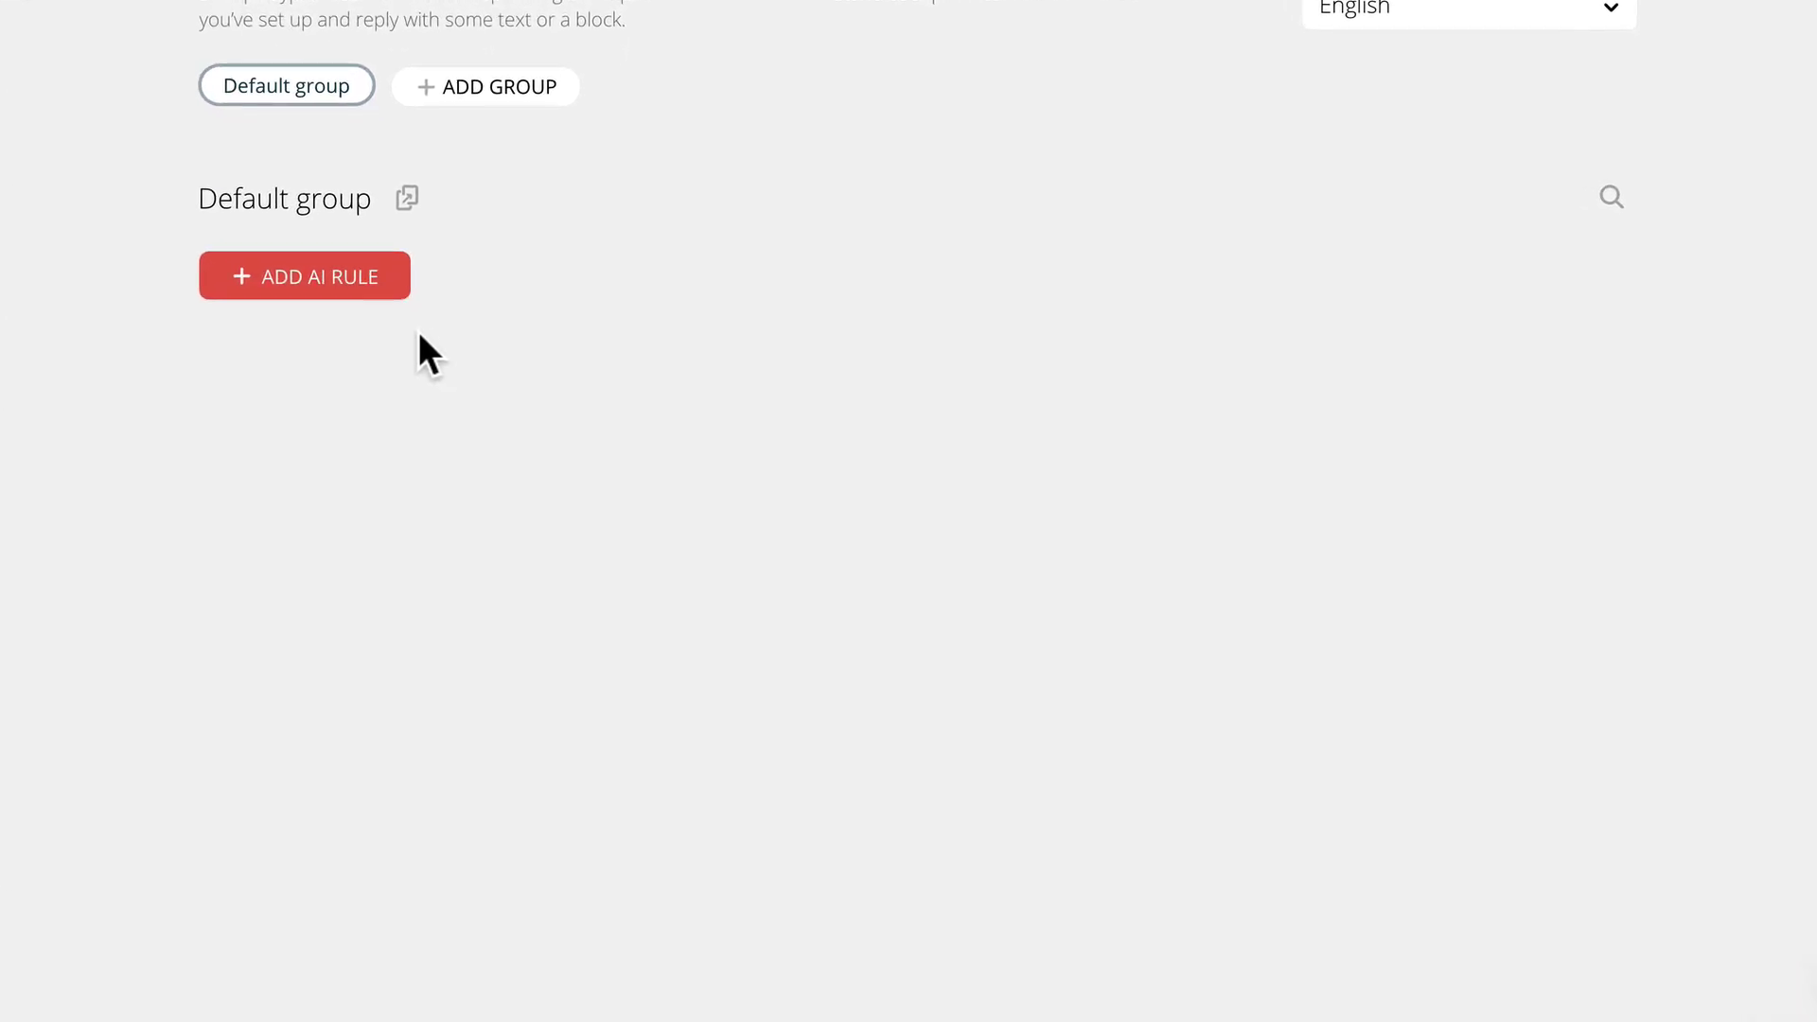
- Add an AI rule to the Default group that answers the phrase "Hi" randomly with the text "Hello" or "Hey there!"
left_click(338, 272)
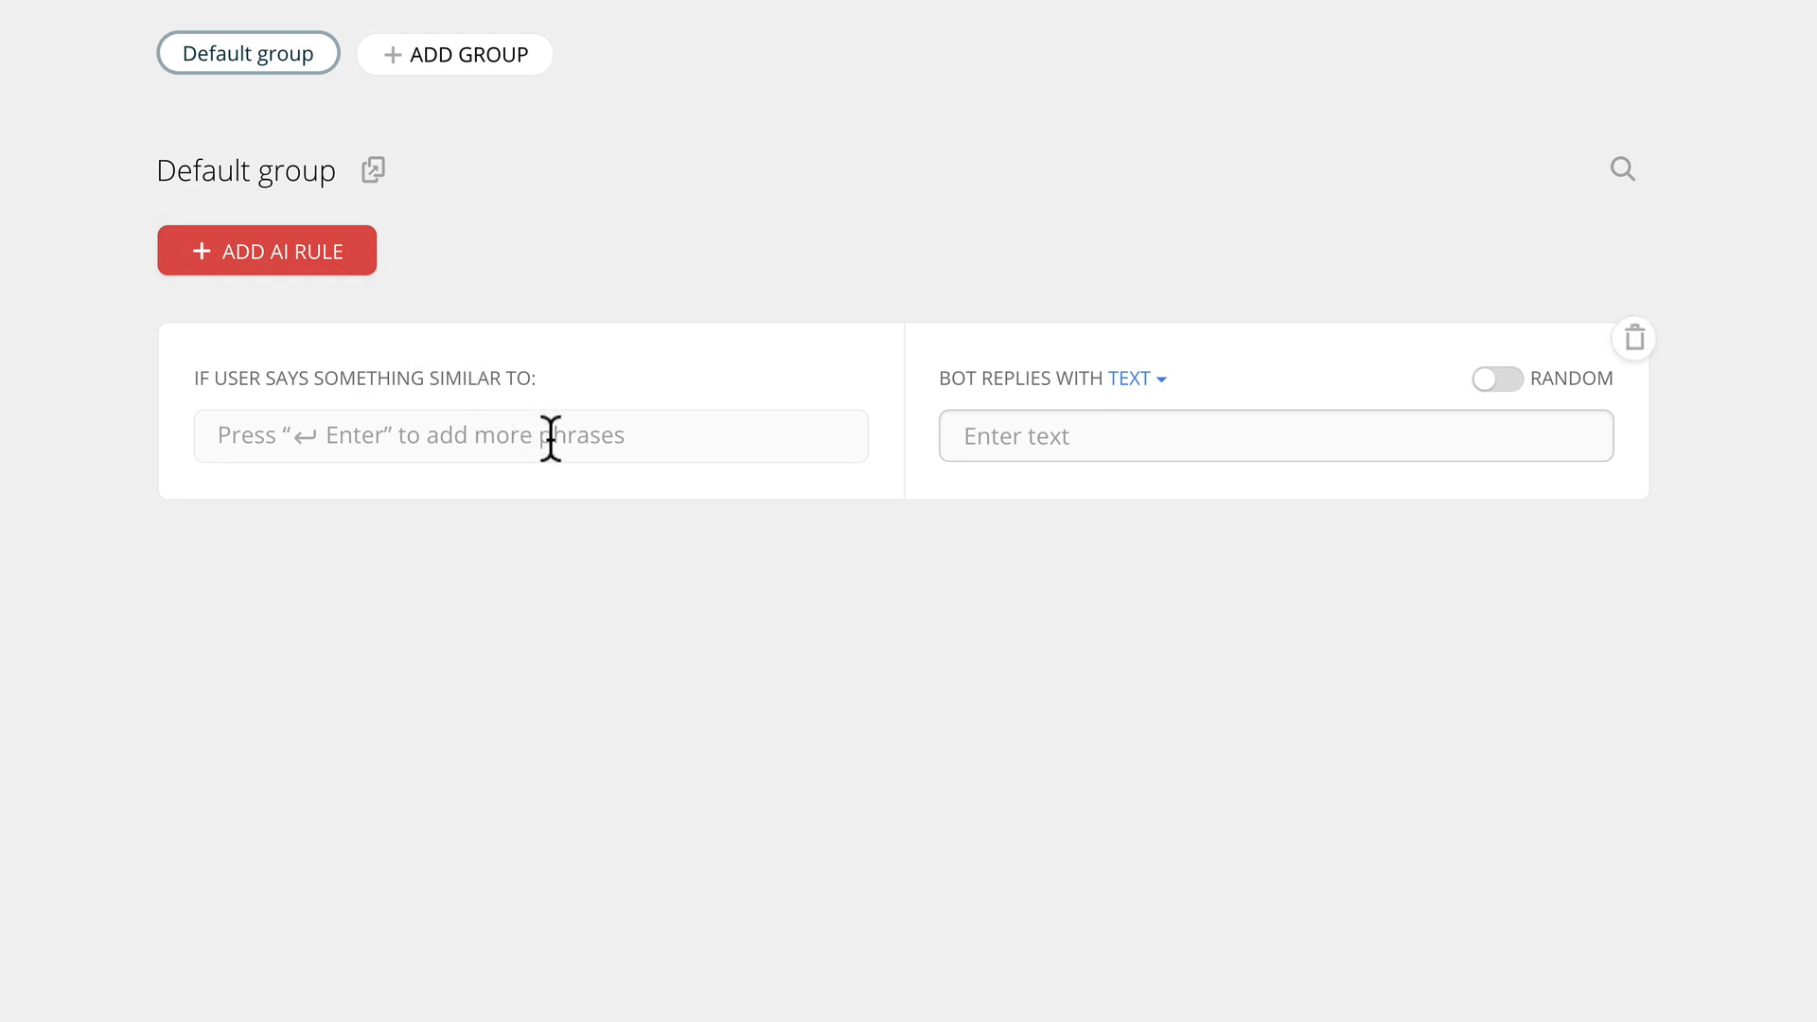
type("Hi")
key("Return")
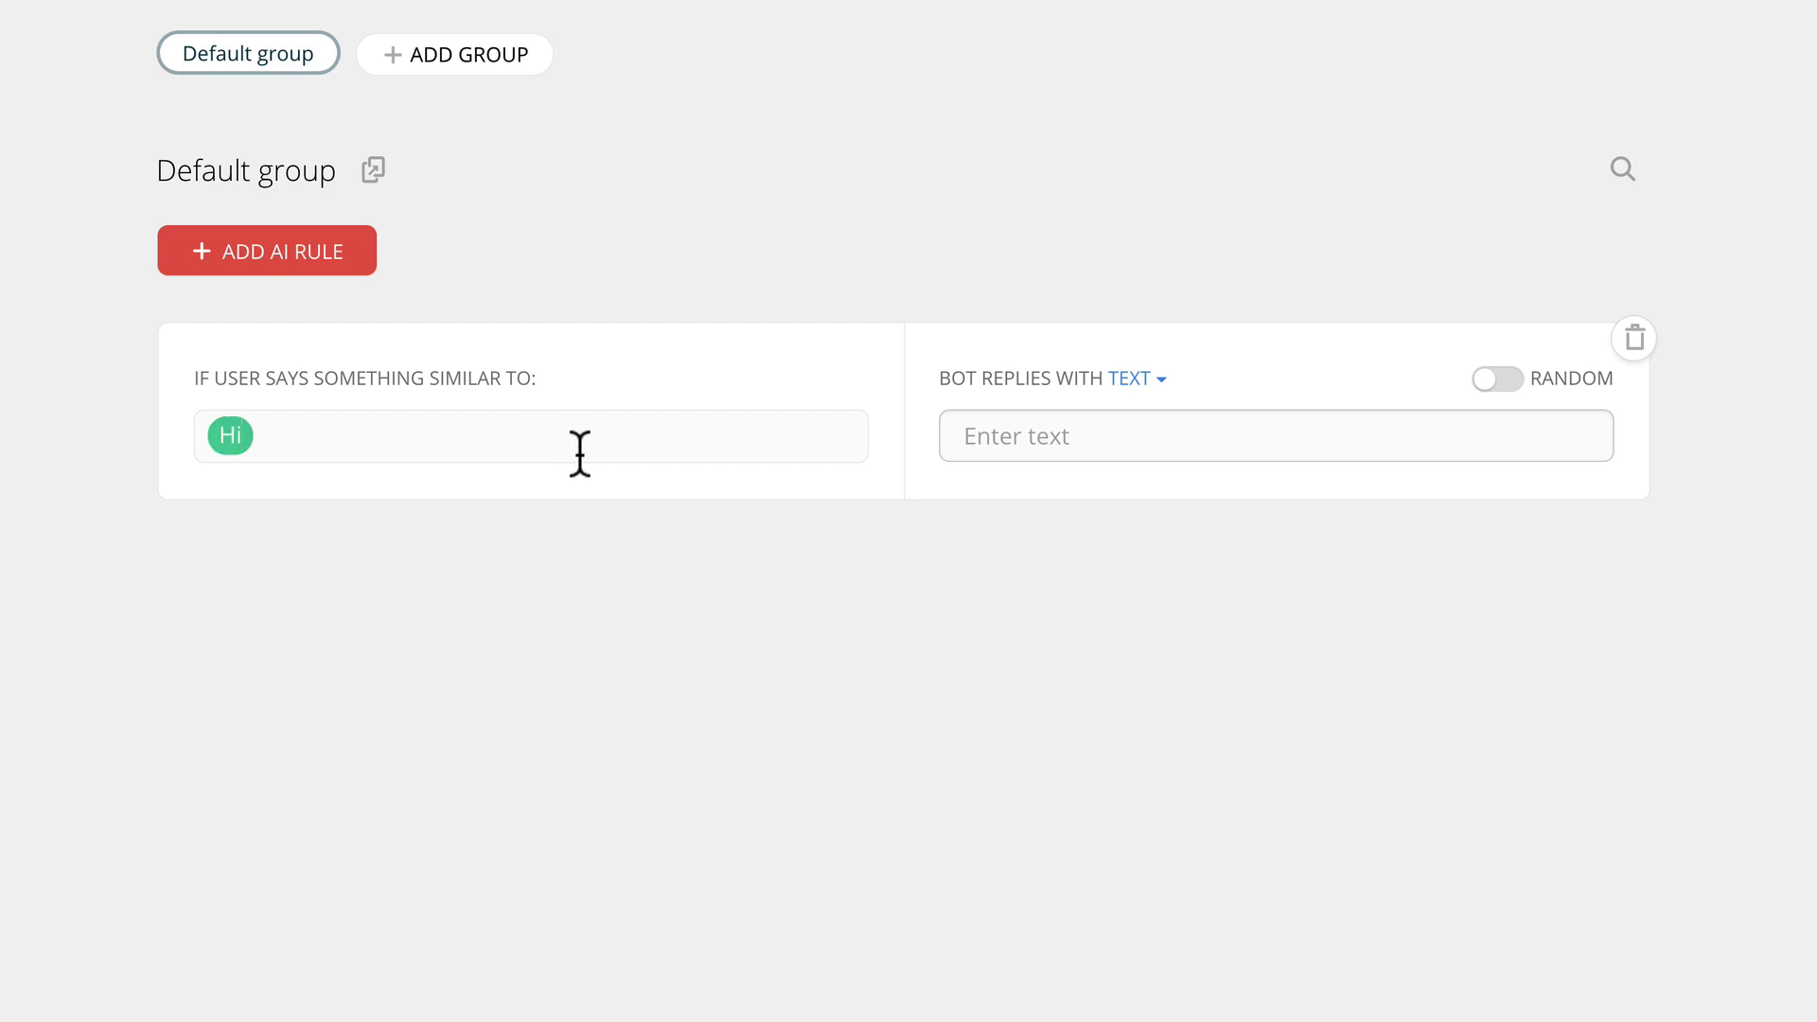
left_click(1111, 433)
type("Hello")
left_click(1506, 390)
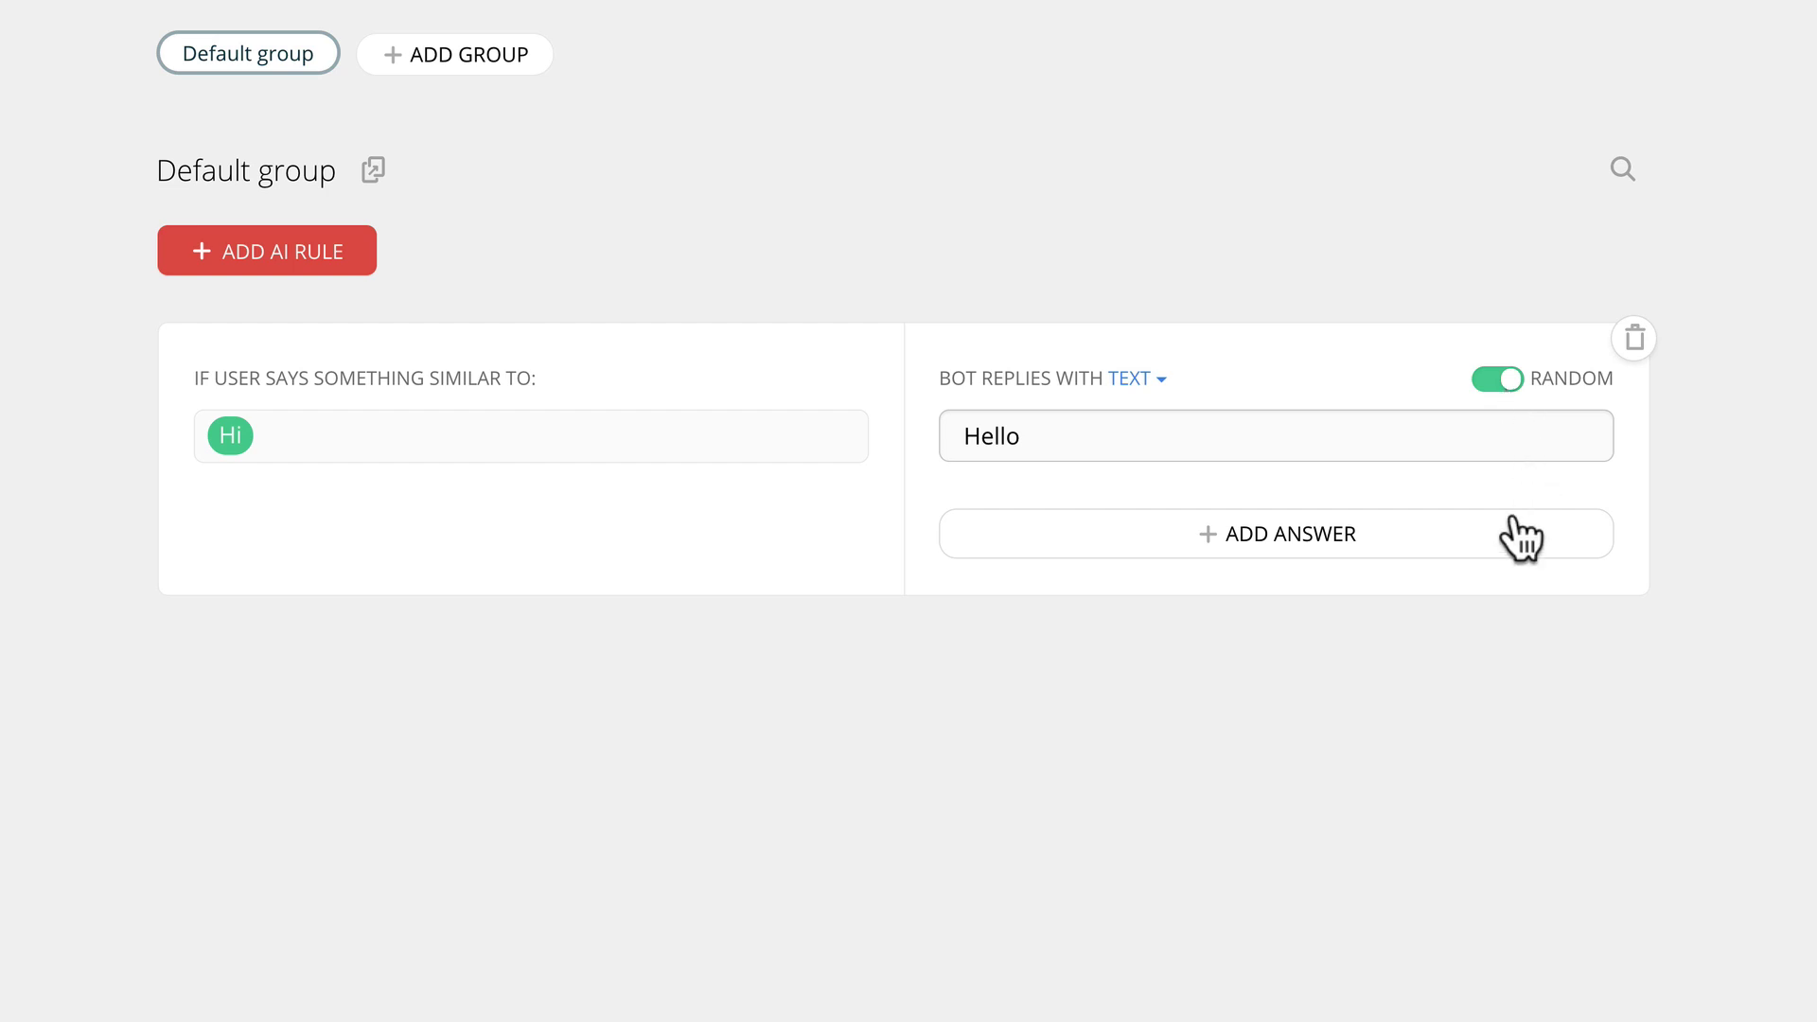
left_click(1493, 558)
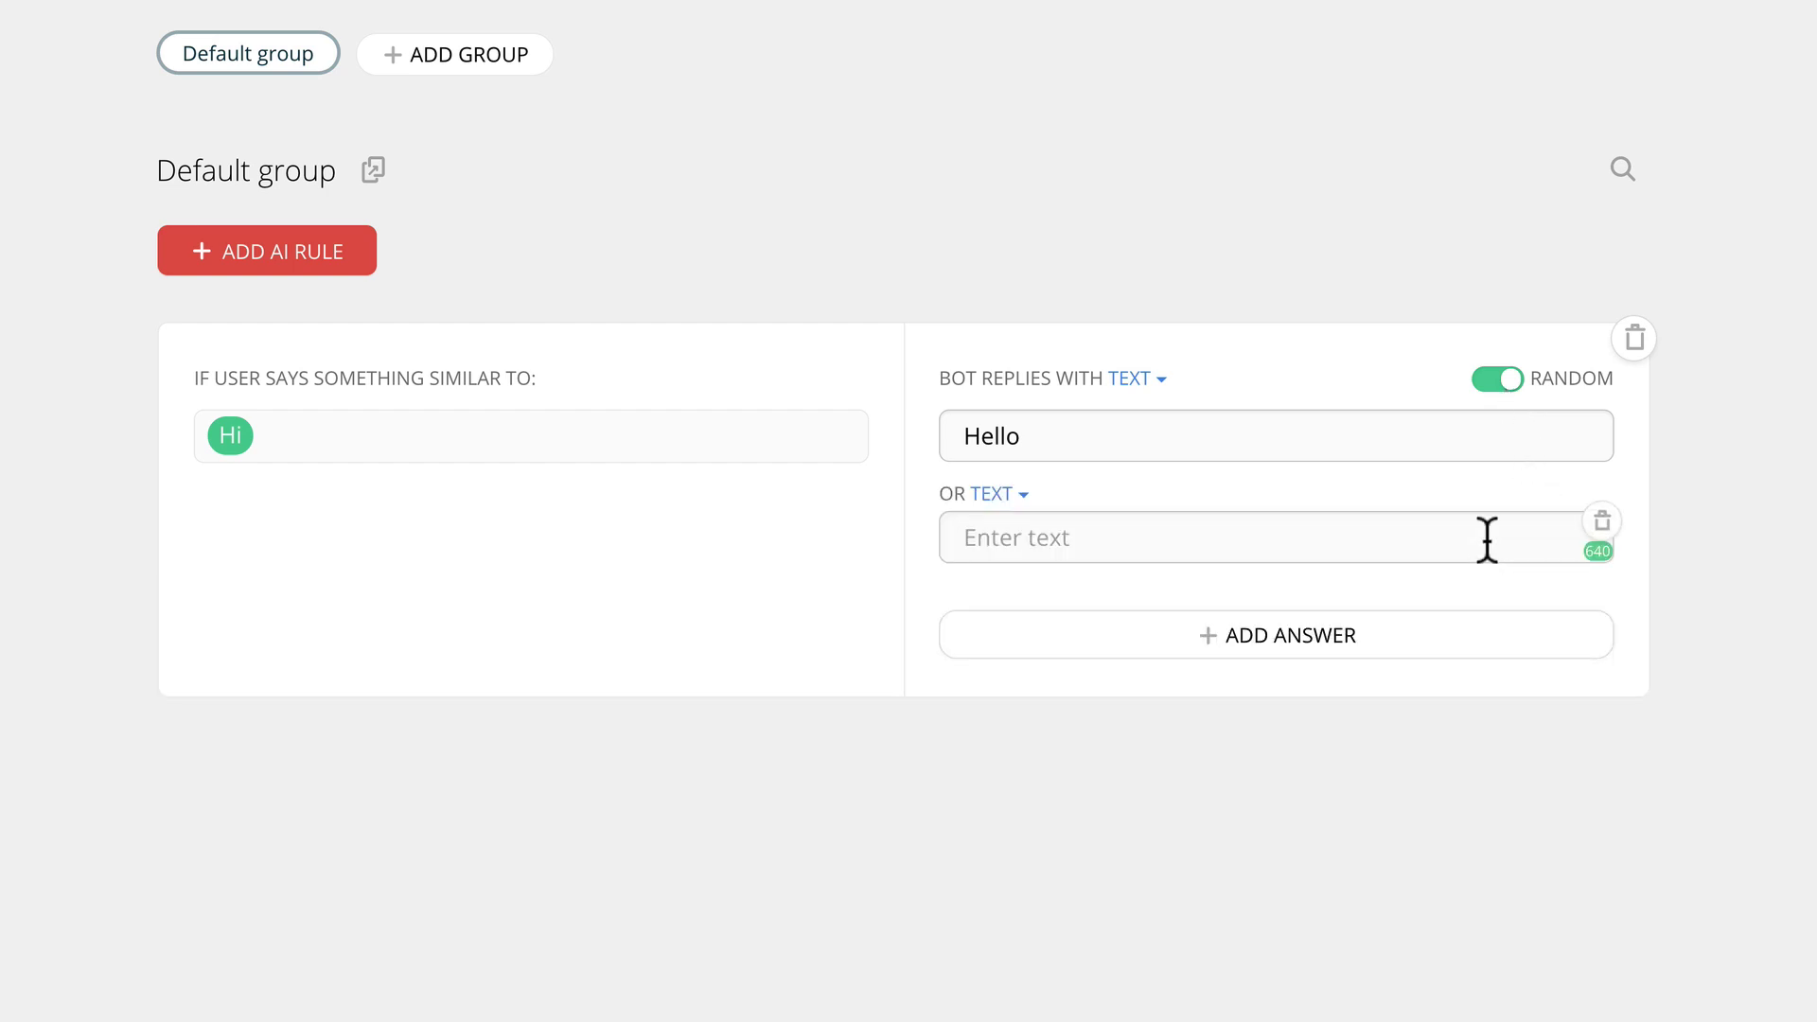
type("Hey there!")
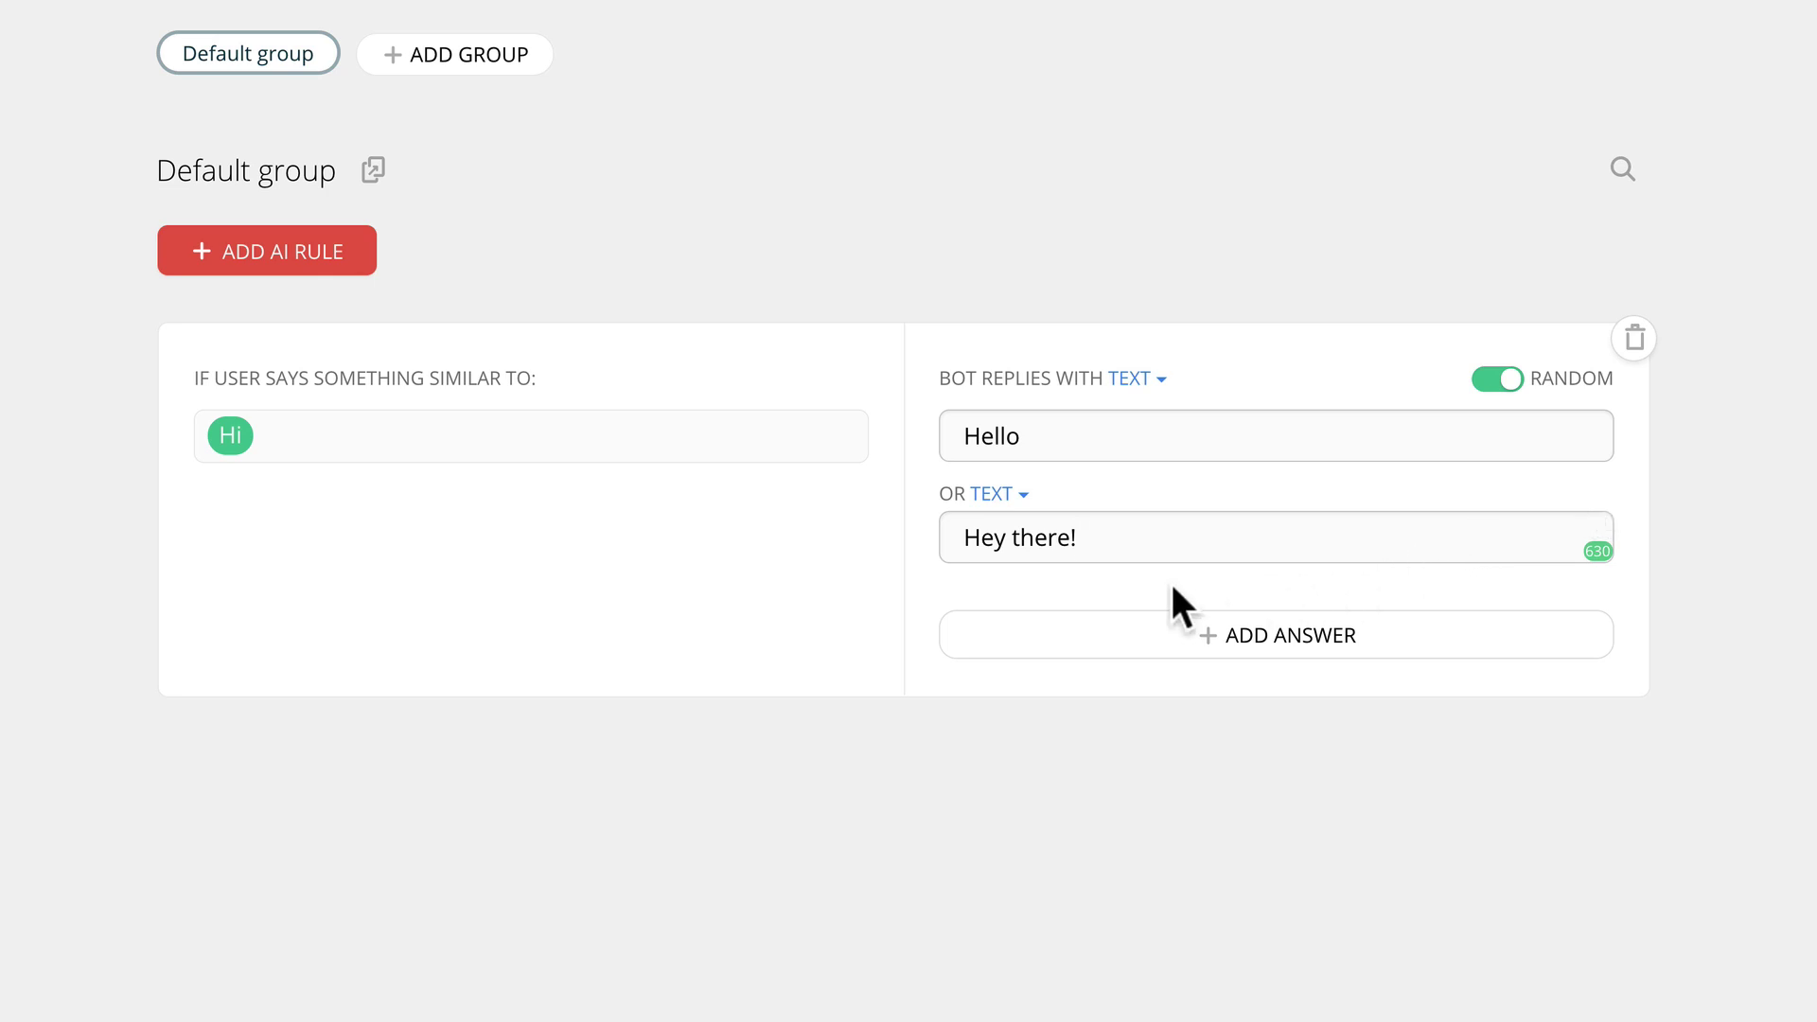
- Add a second AI rule that answers the phrase "Main" with the Main block instead of text
left_click(344, 269)
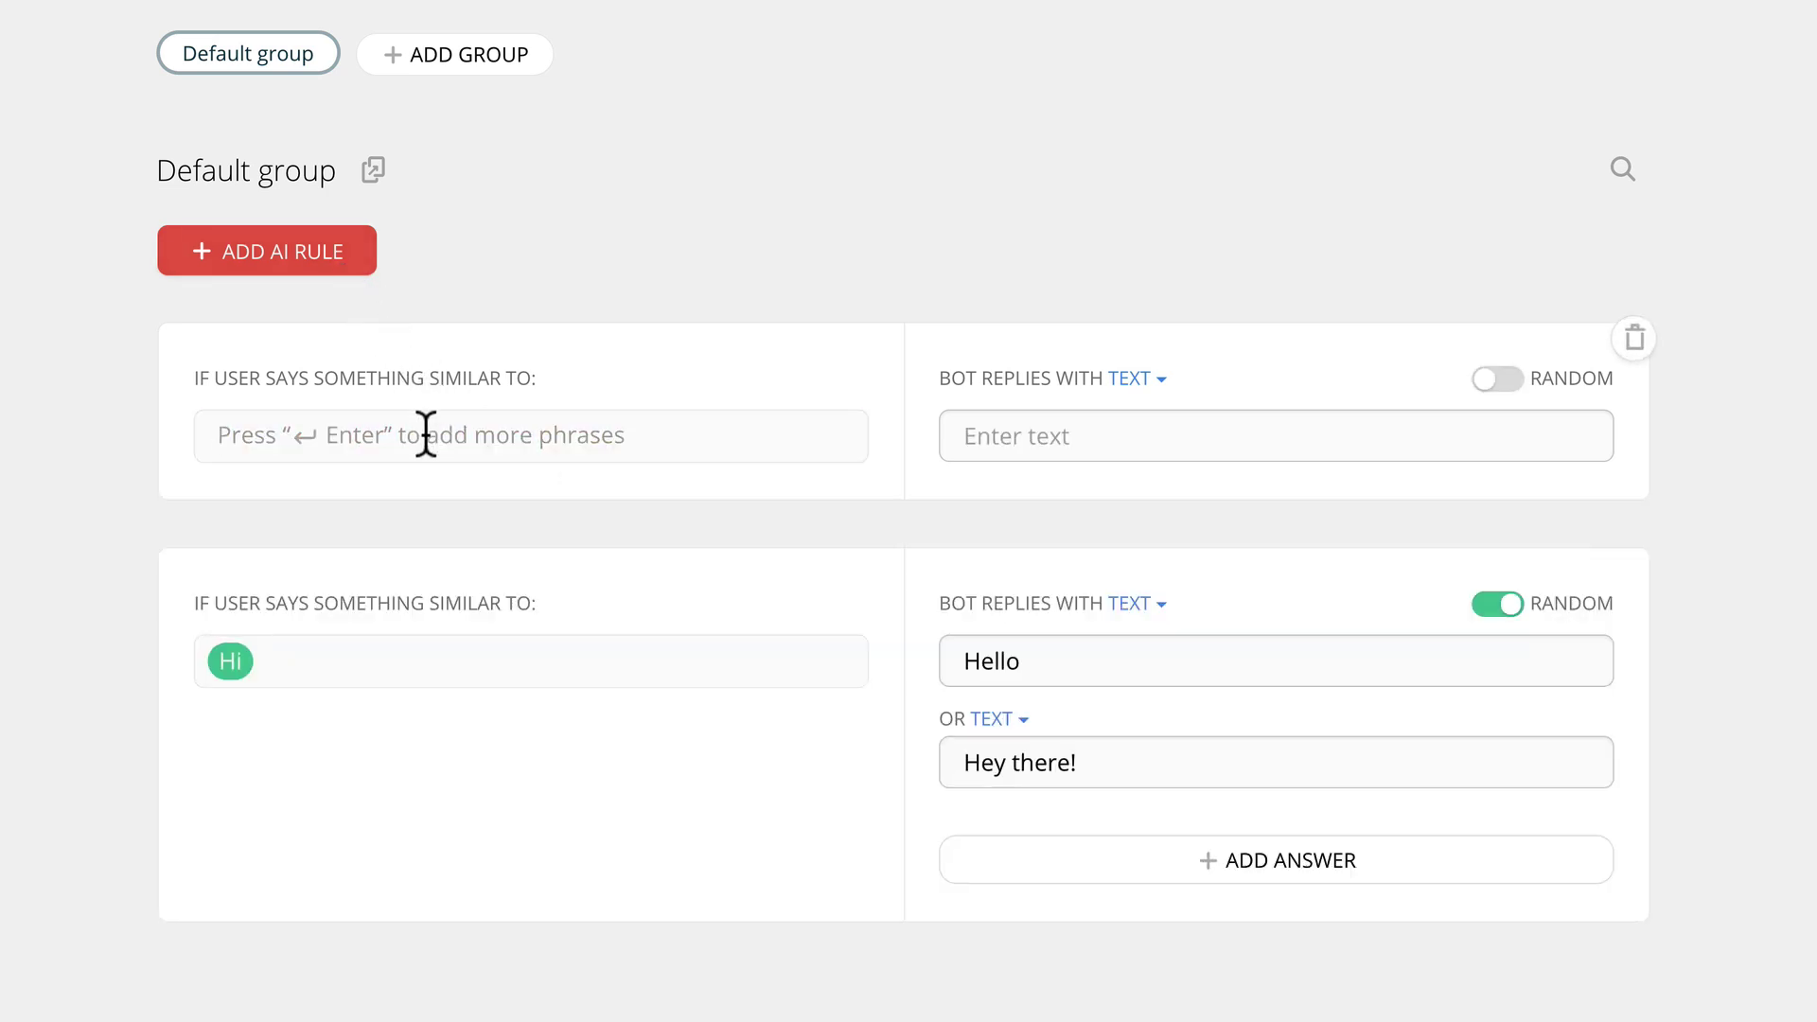
type("Main")
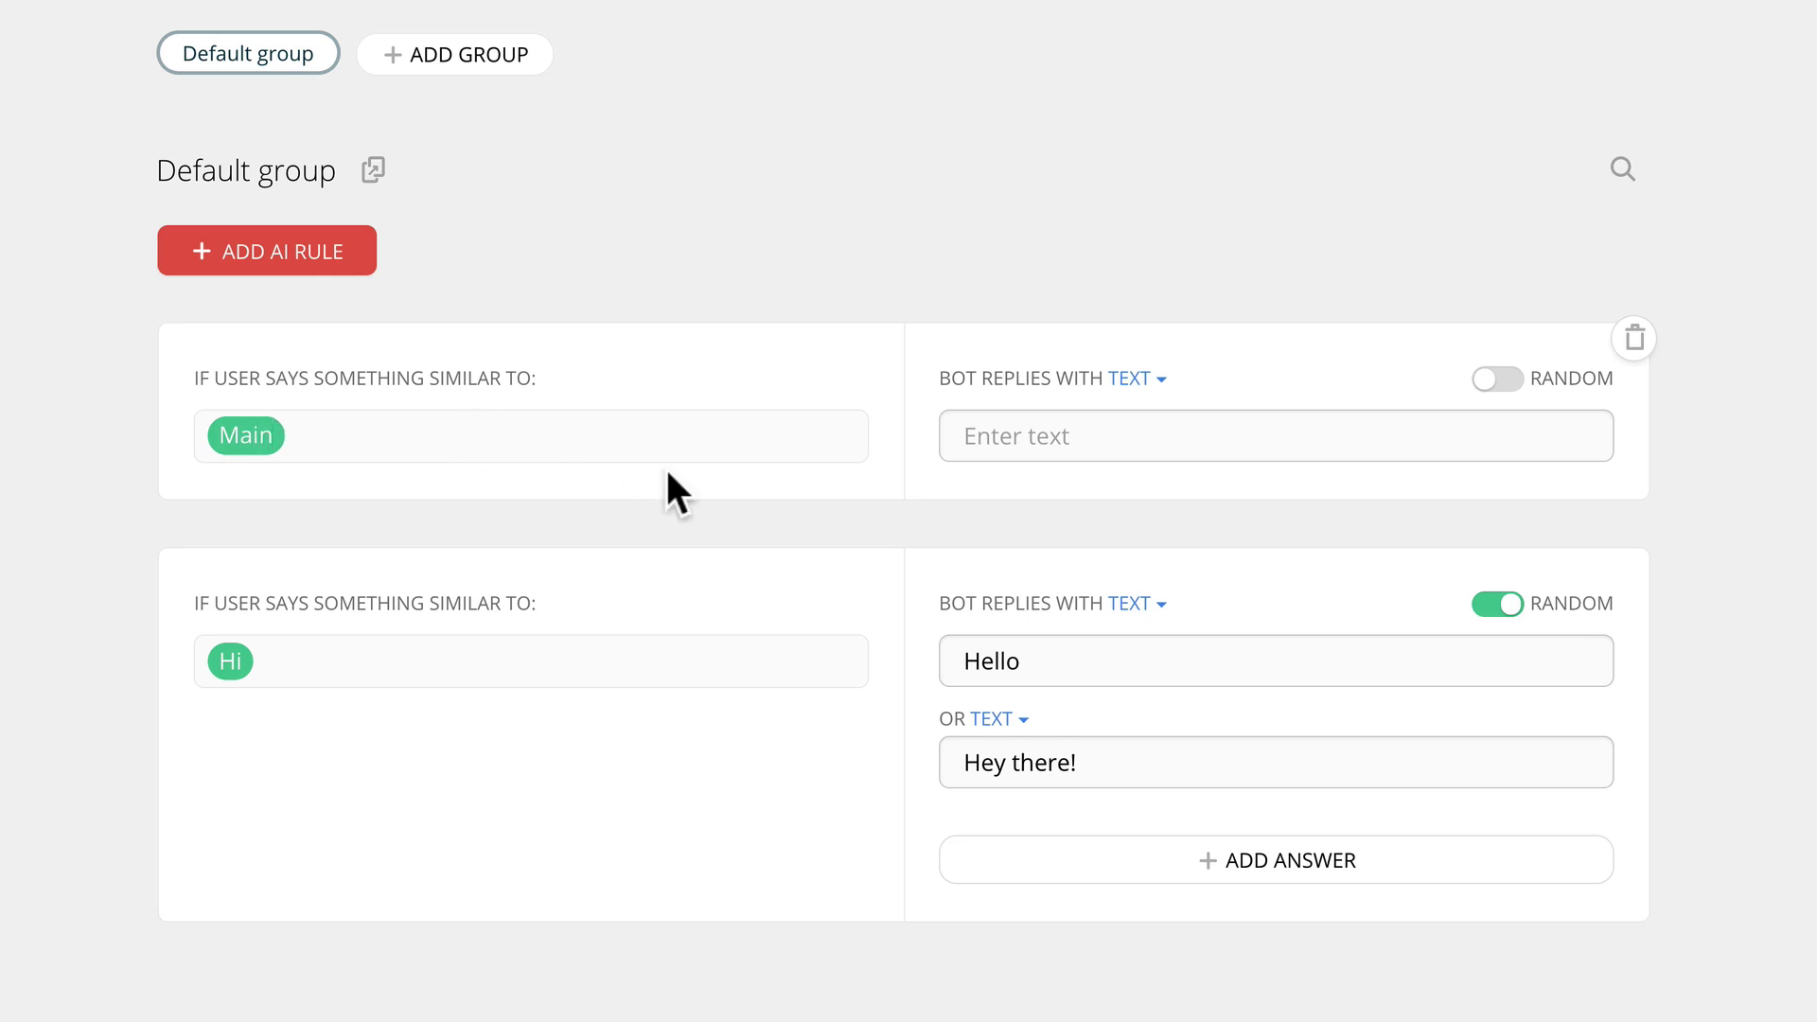
left_click(1138, 381)
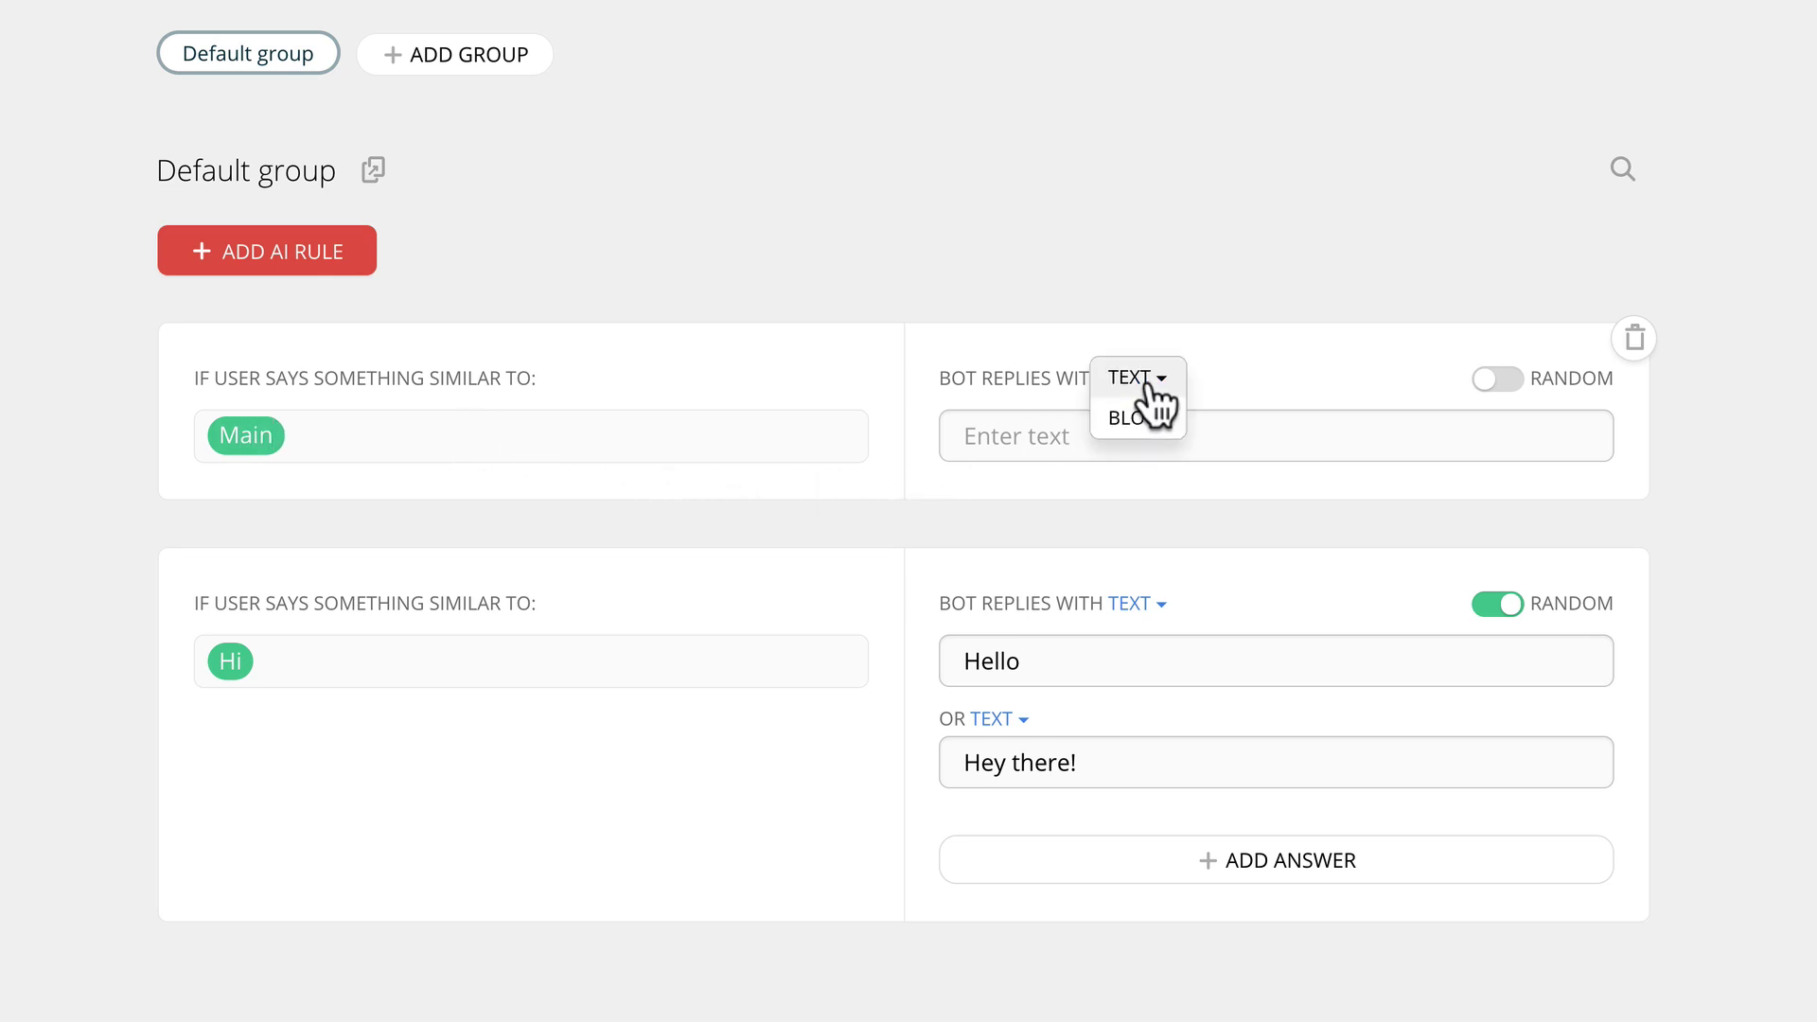
left_click(1178, 421)
left_click(1180, 416)
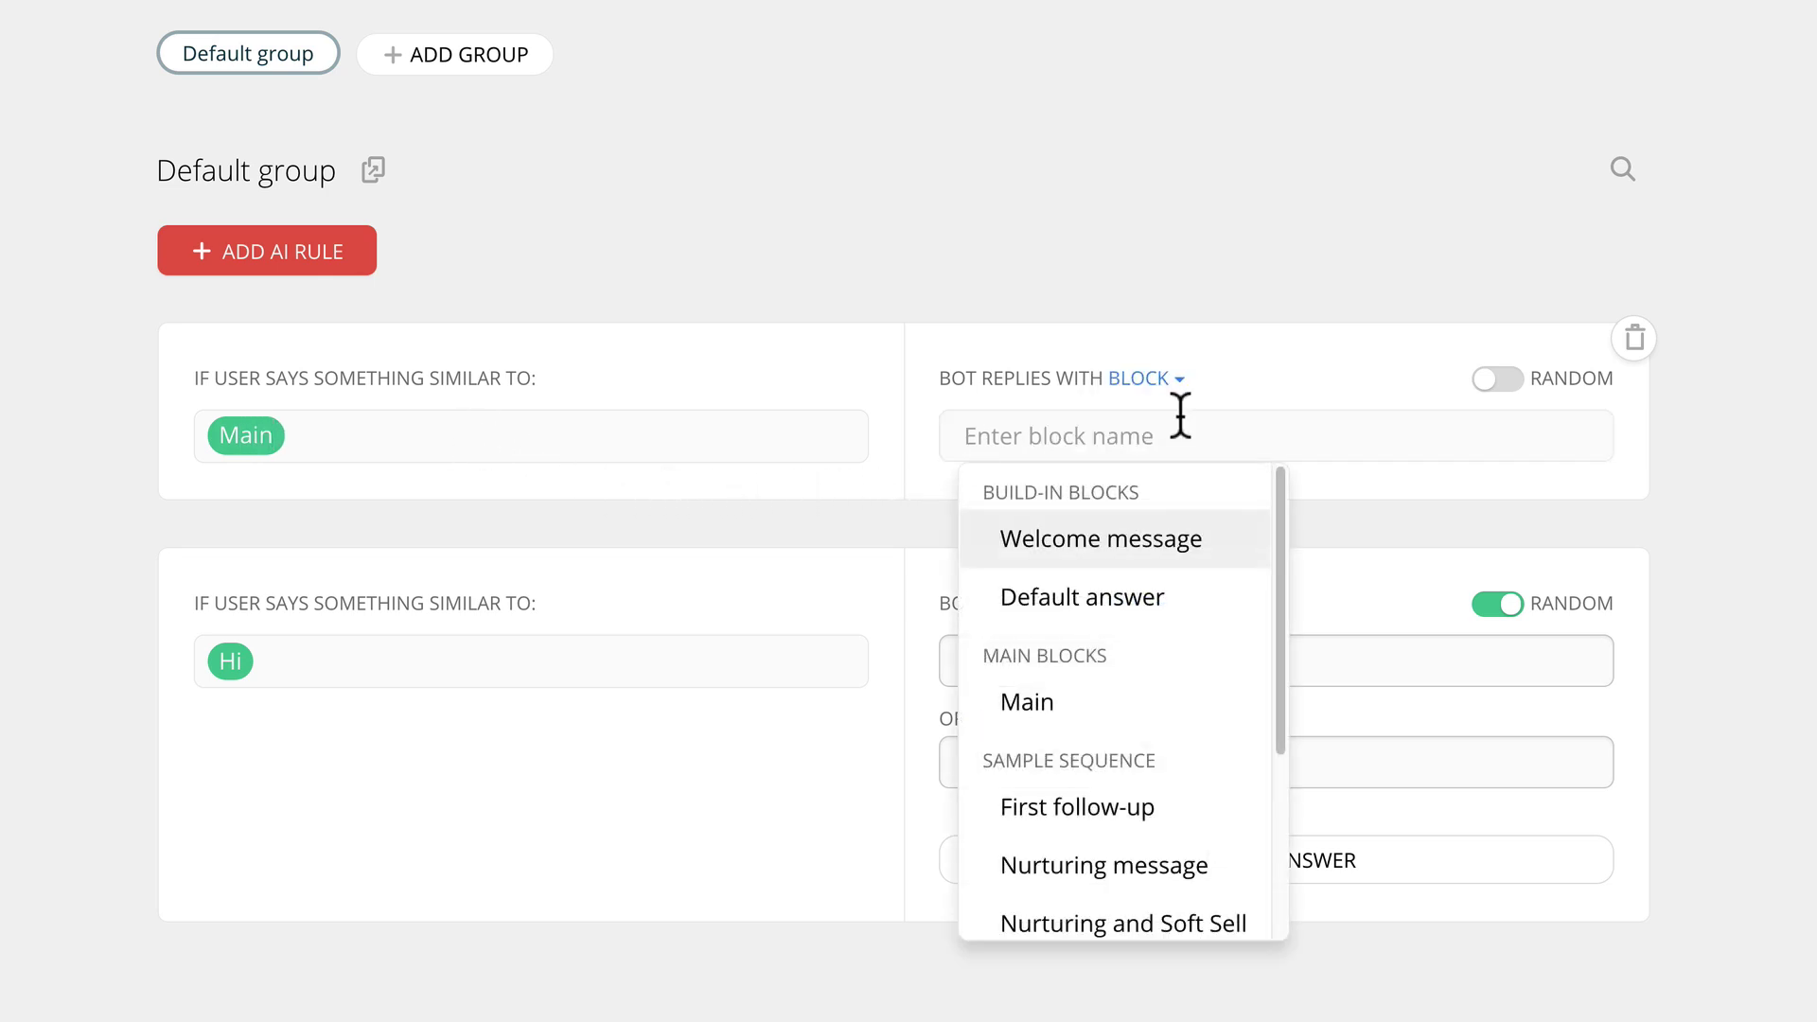
left_click(1120, 710)
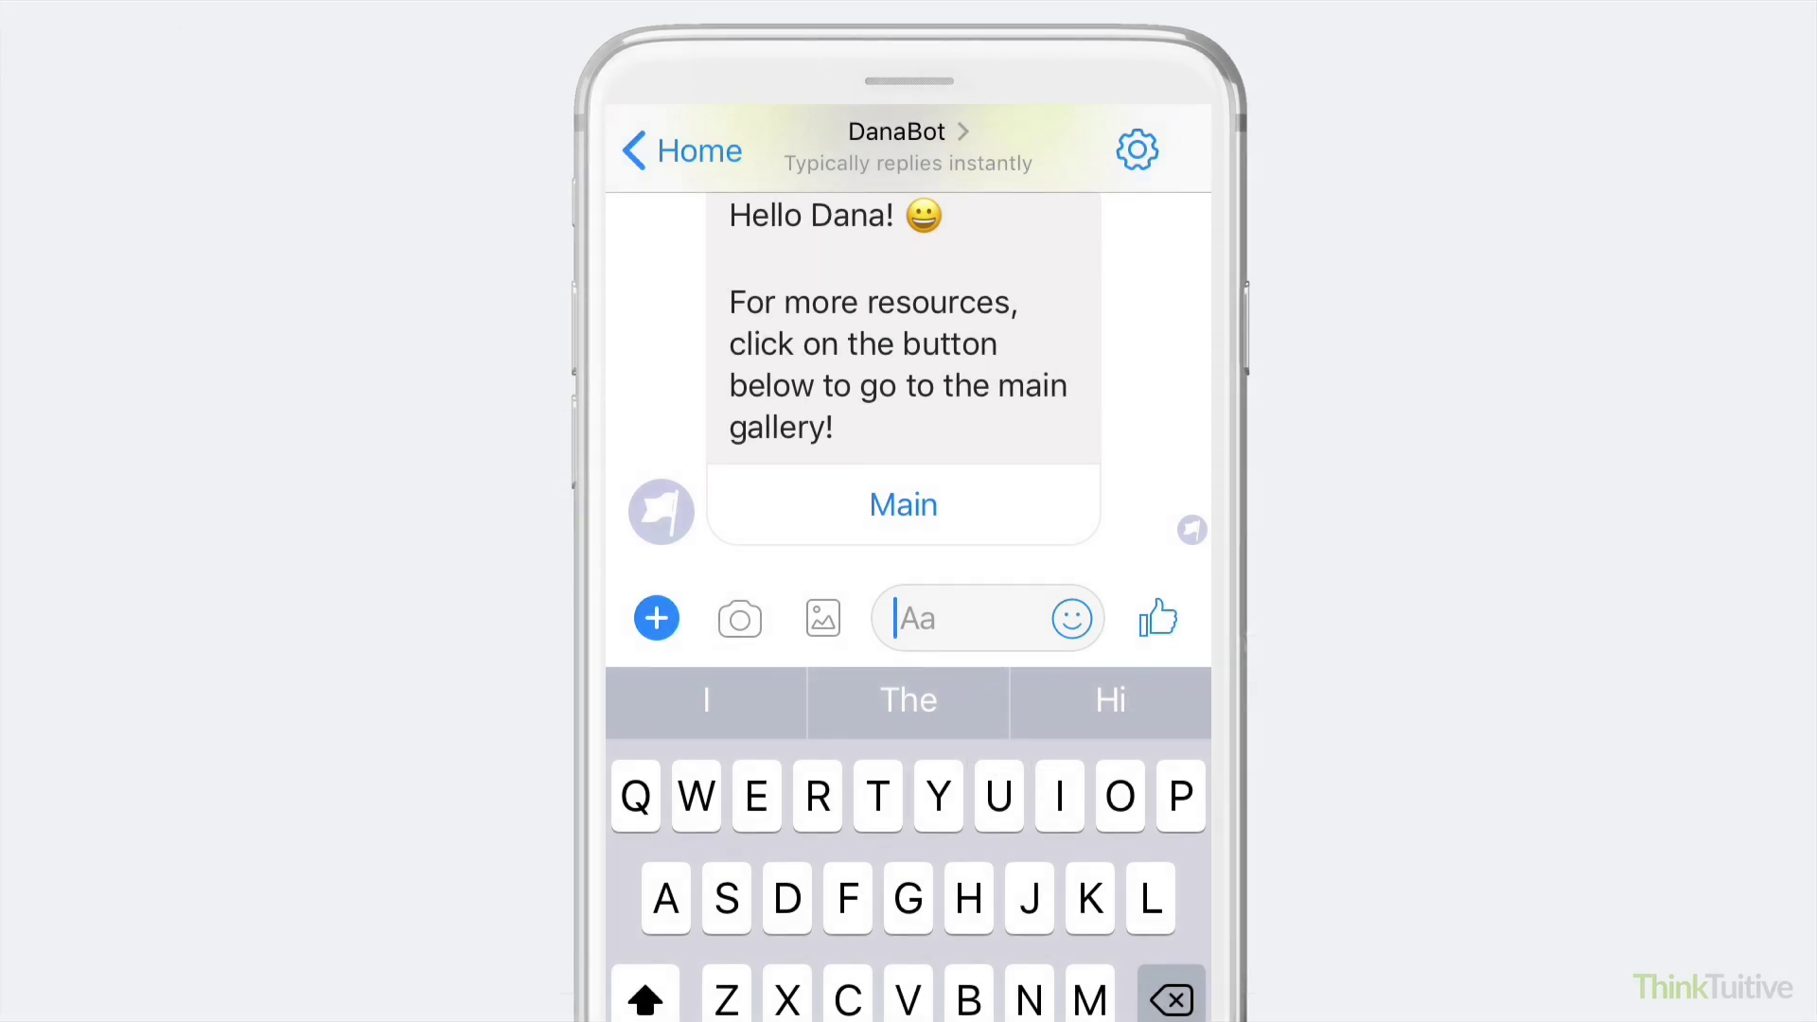
- Switch to the Messenger chat and test the AI rules by sending the messages "Hi" and "Main"
type("Hi")
key("Return")
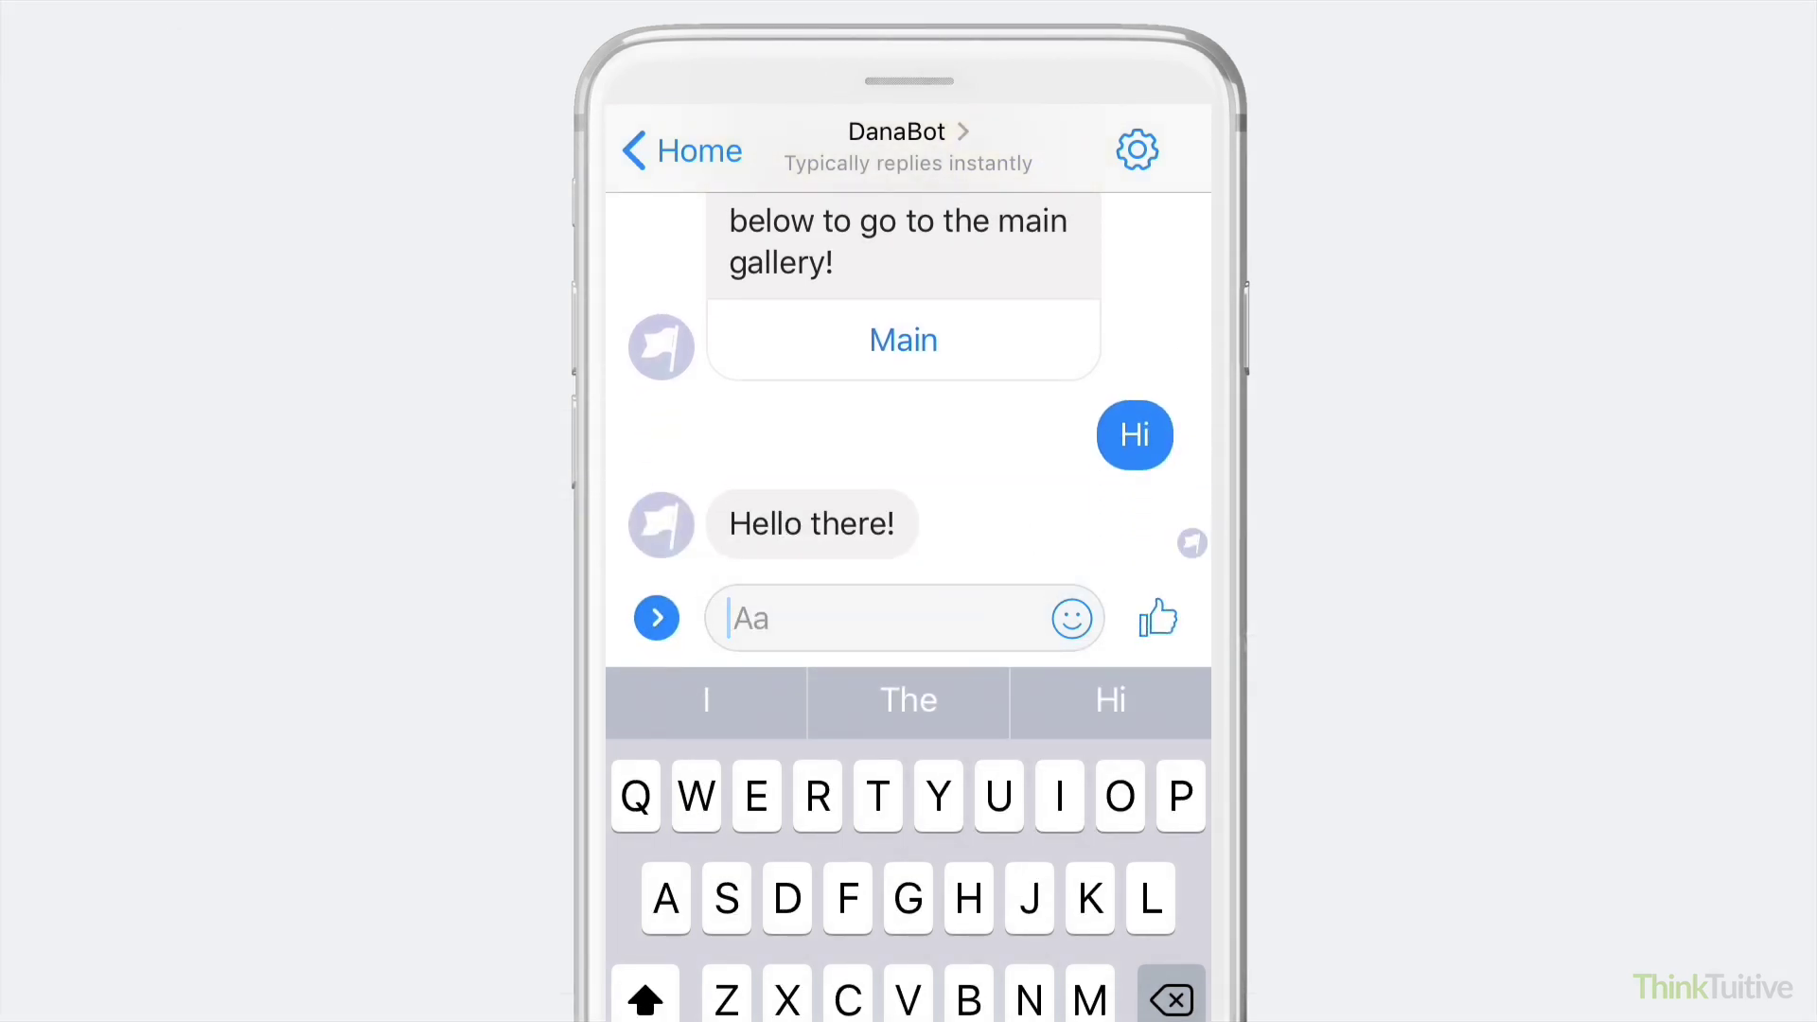
type("Main")
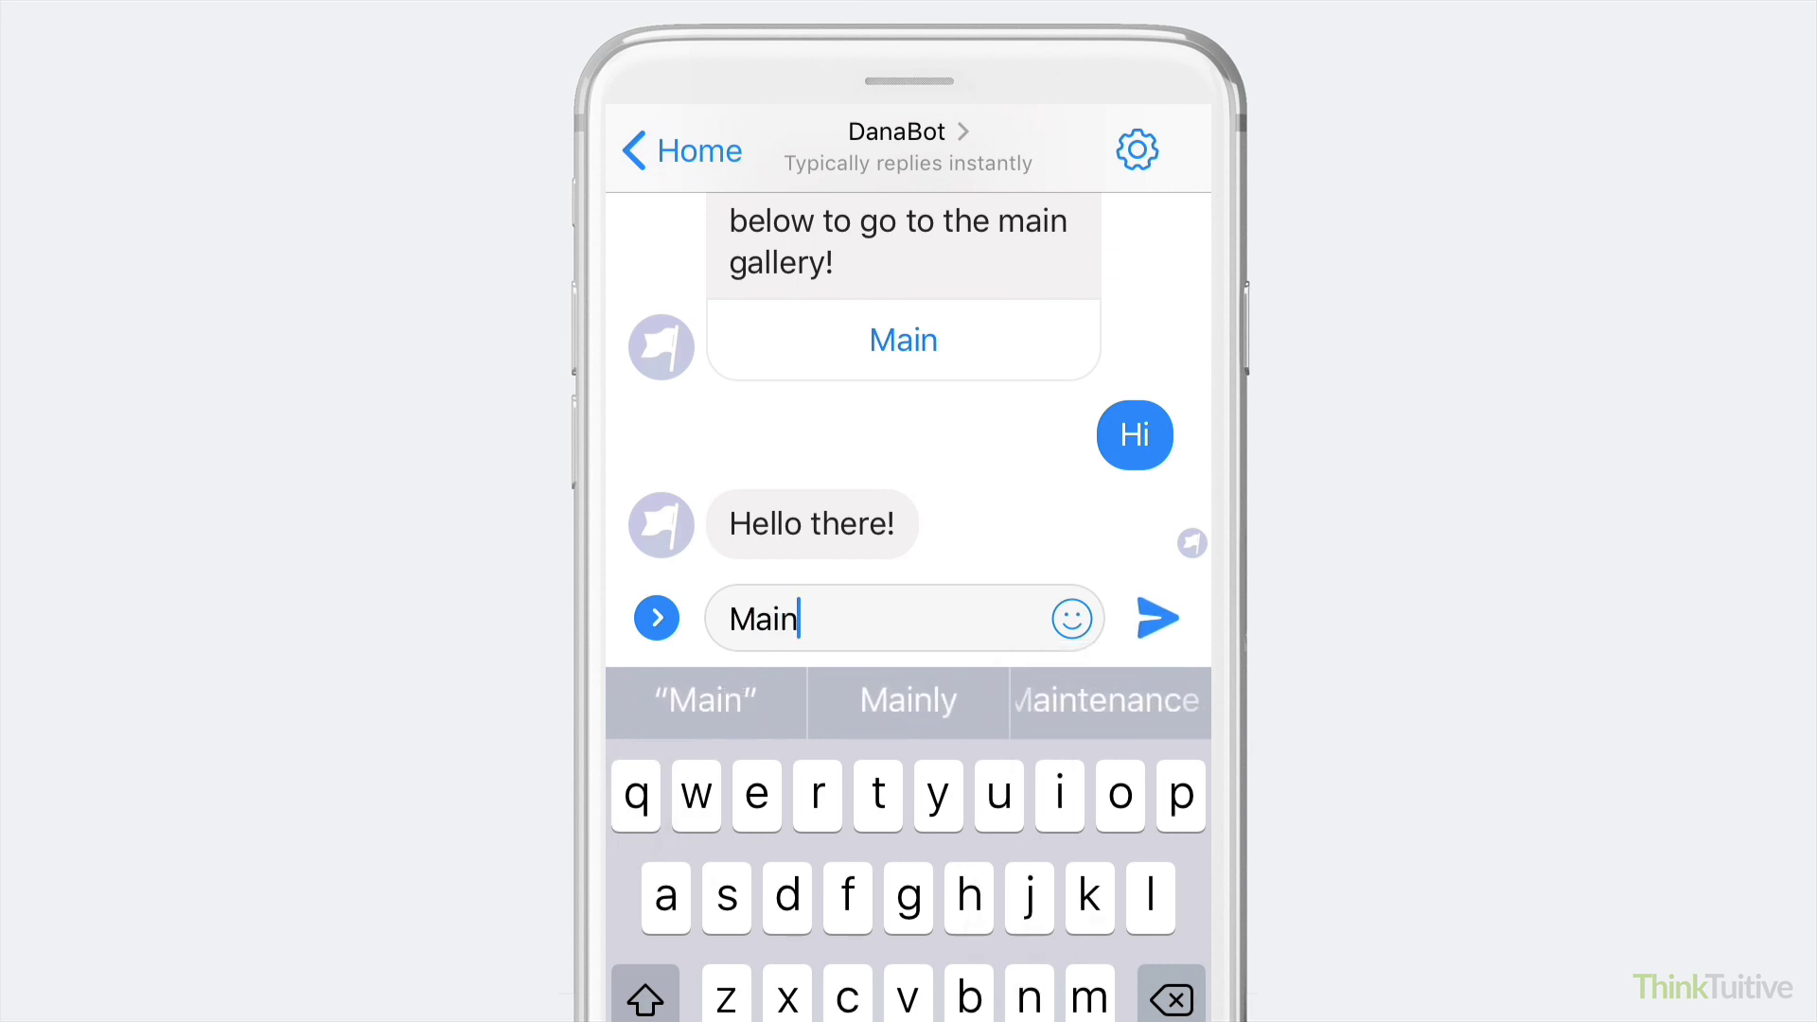
key("Return")
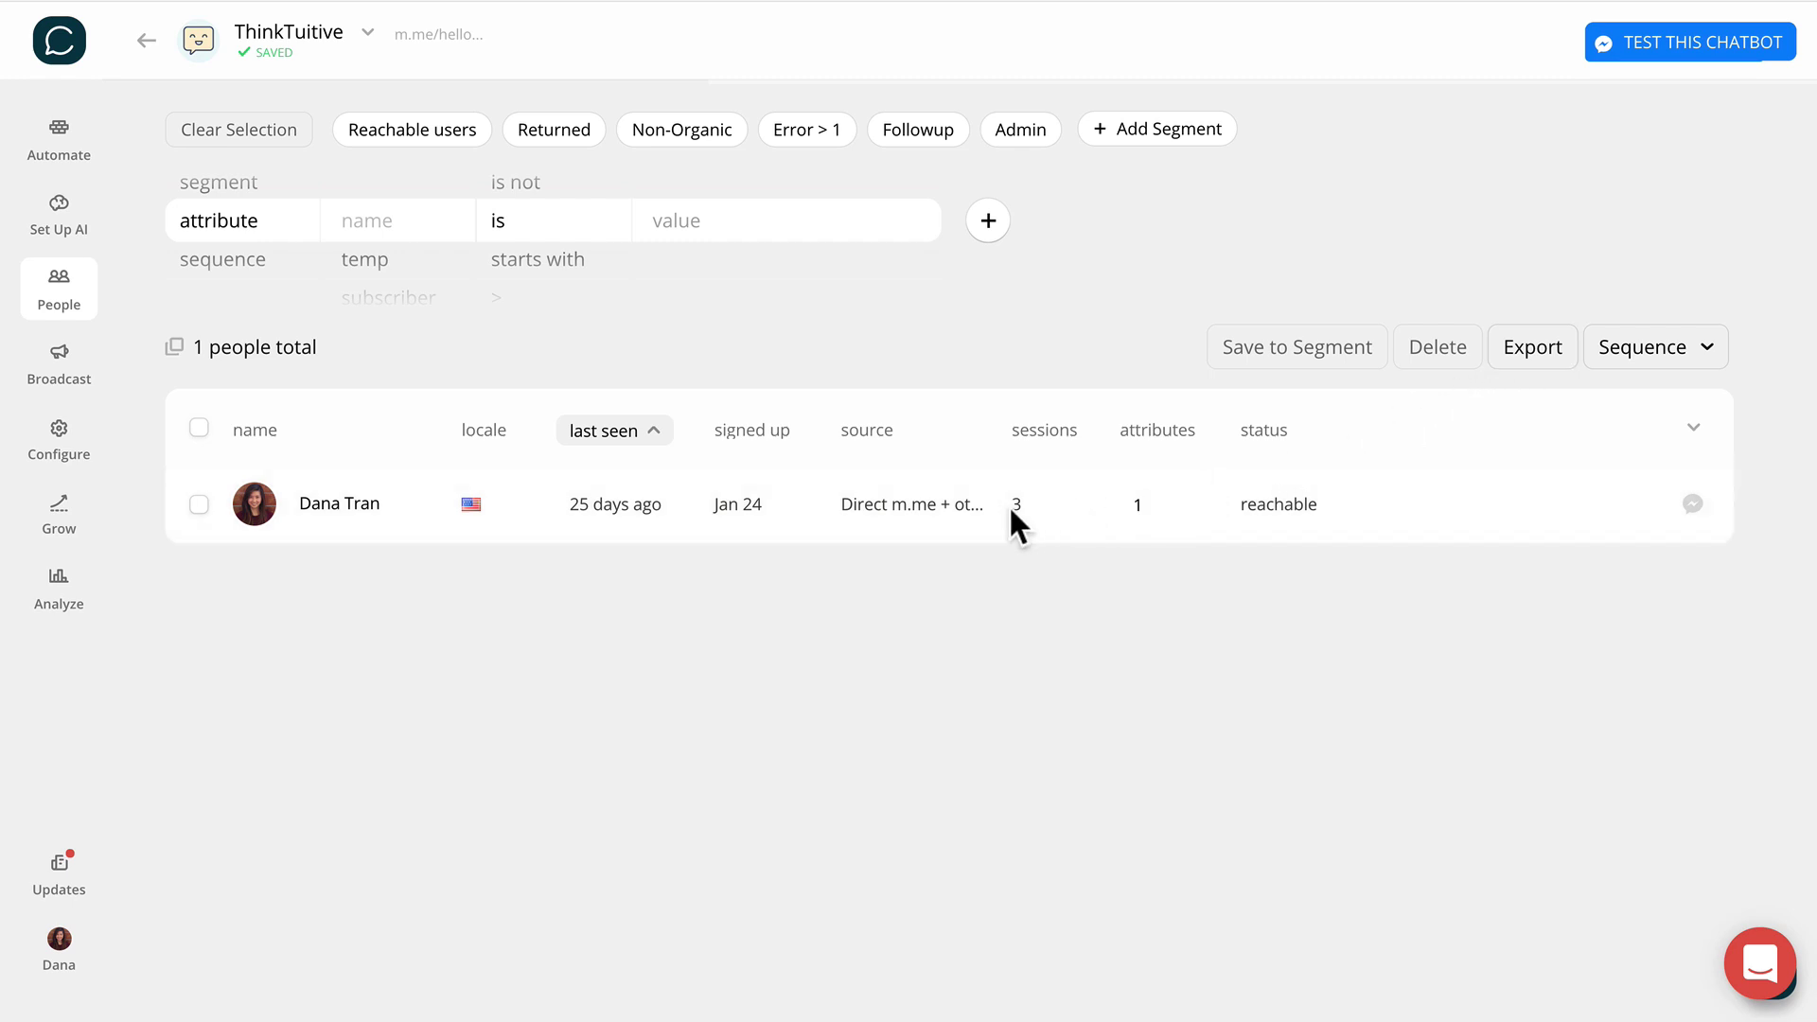
- Set the listed person's custom attribute subscriber to weekly in the Chatfuel people list and save the profile
left_click(365, 516)
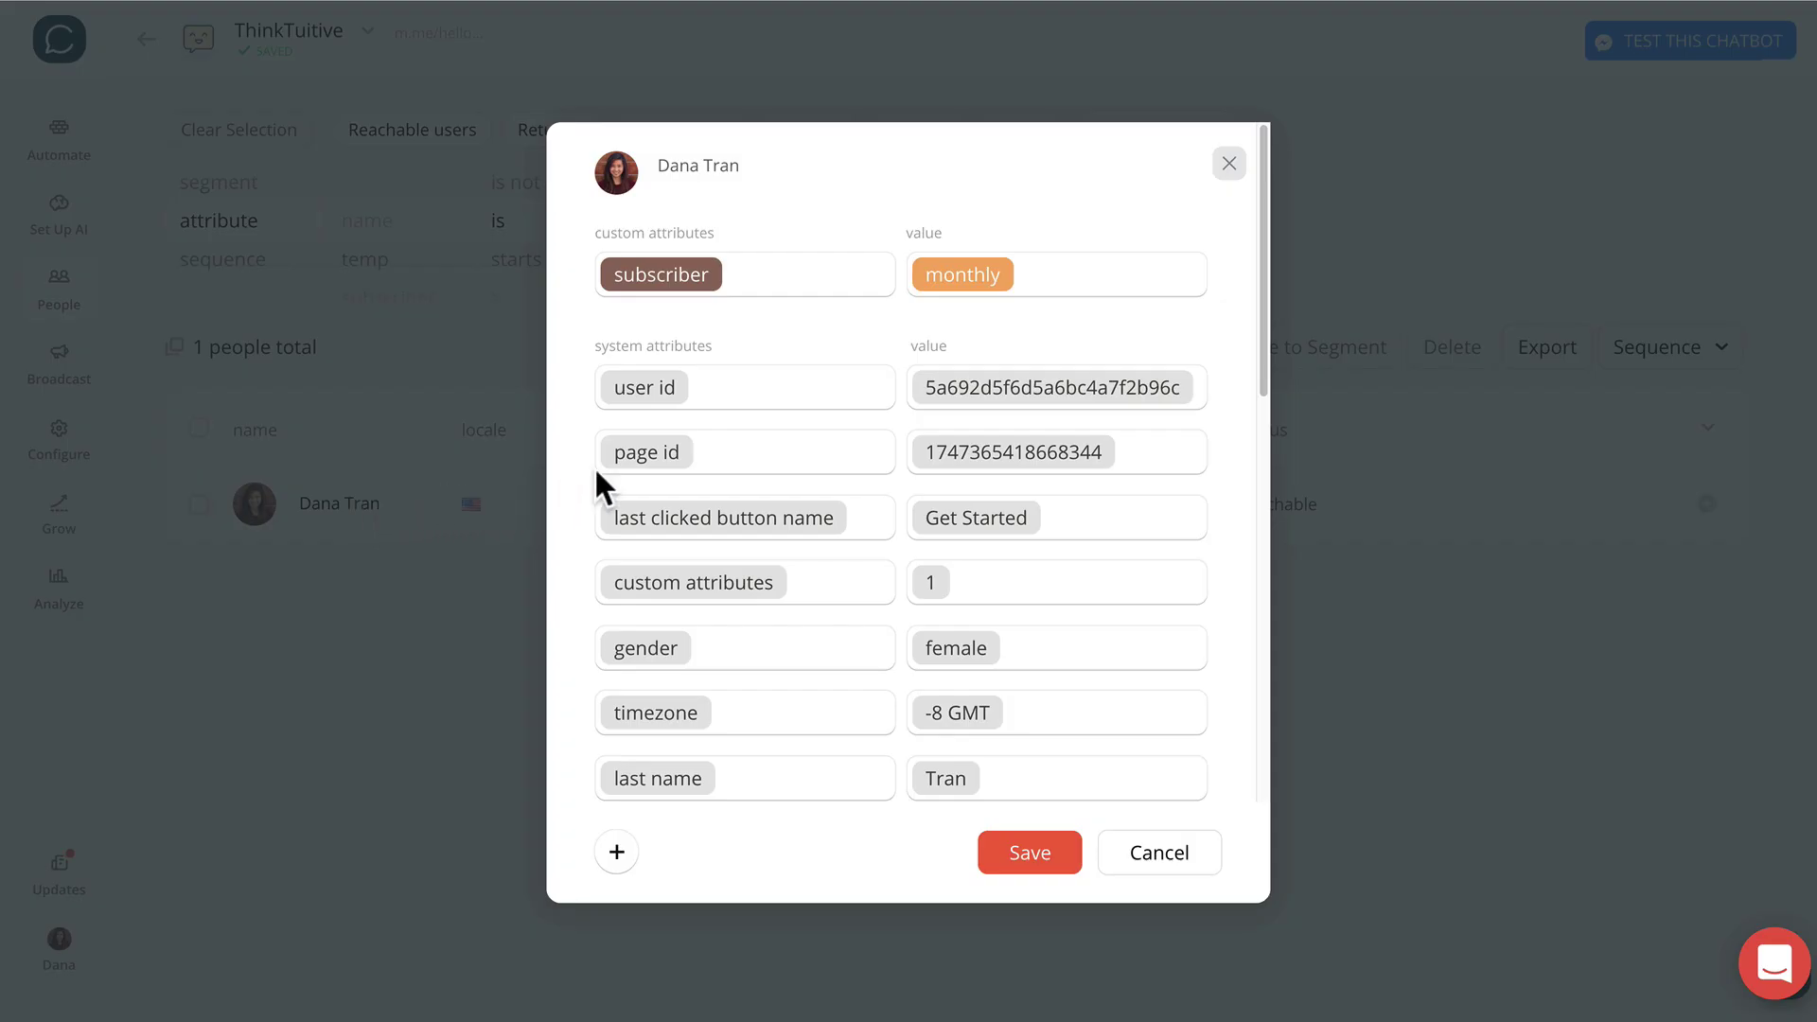
left_click(1018, 269)
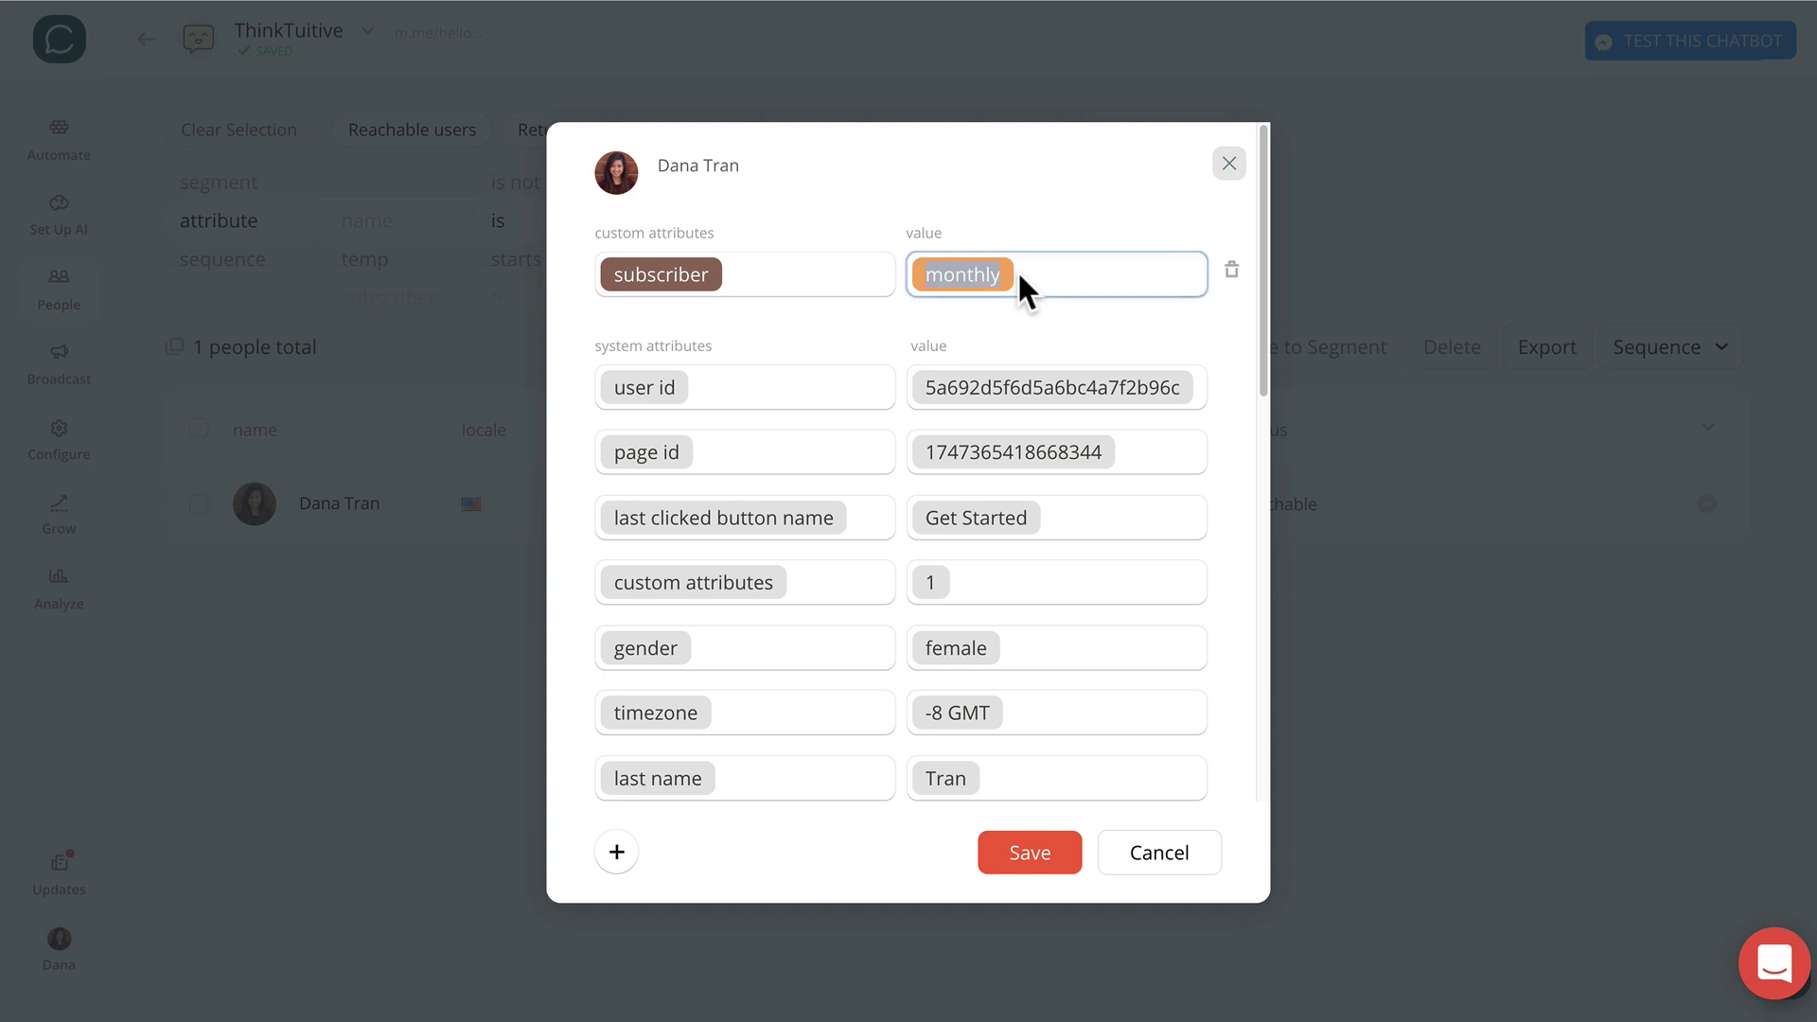
type("weekly")
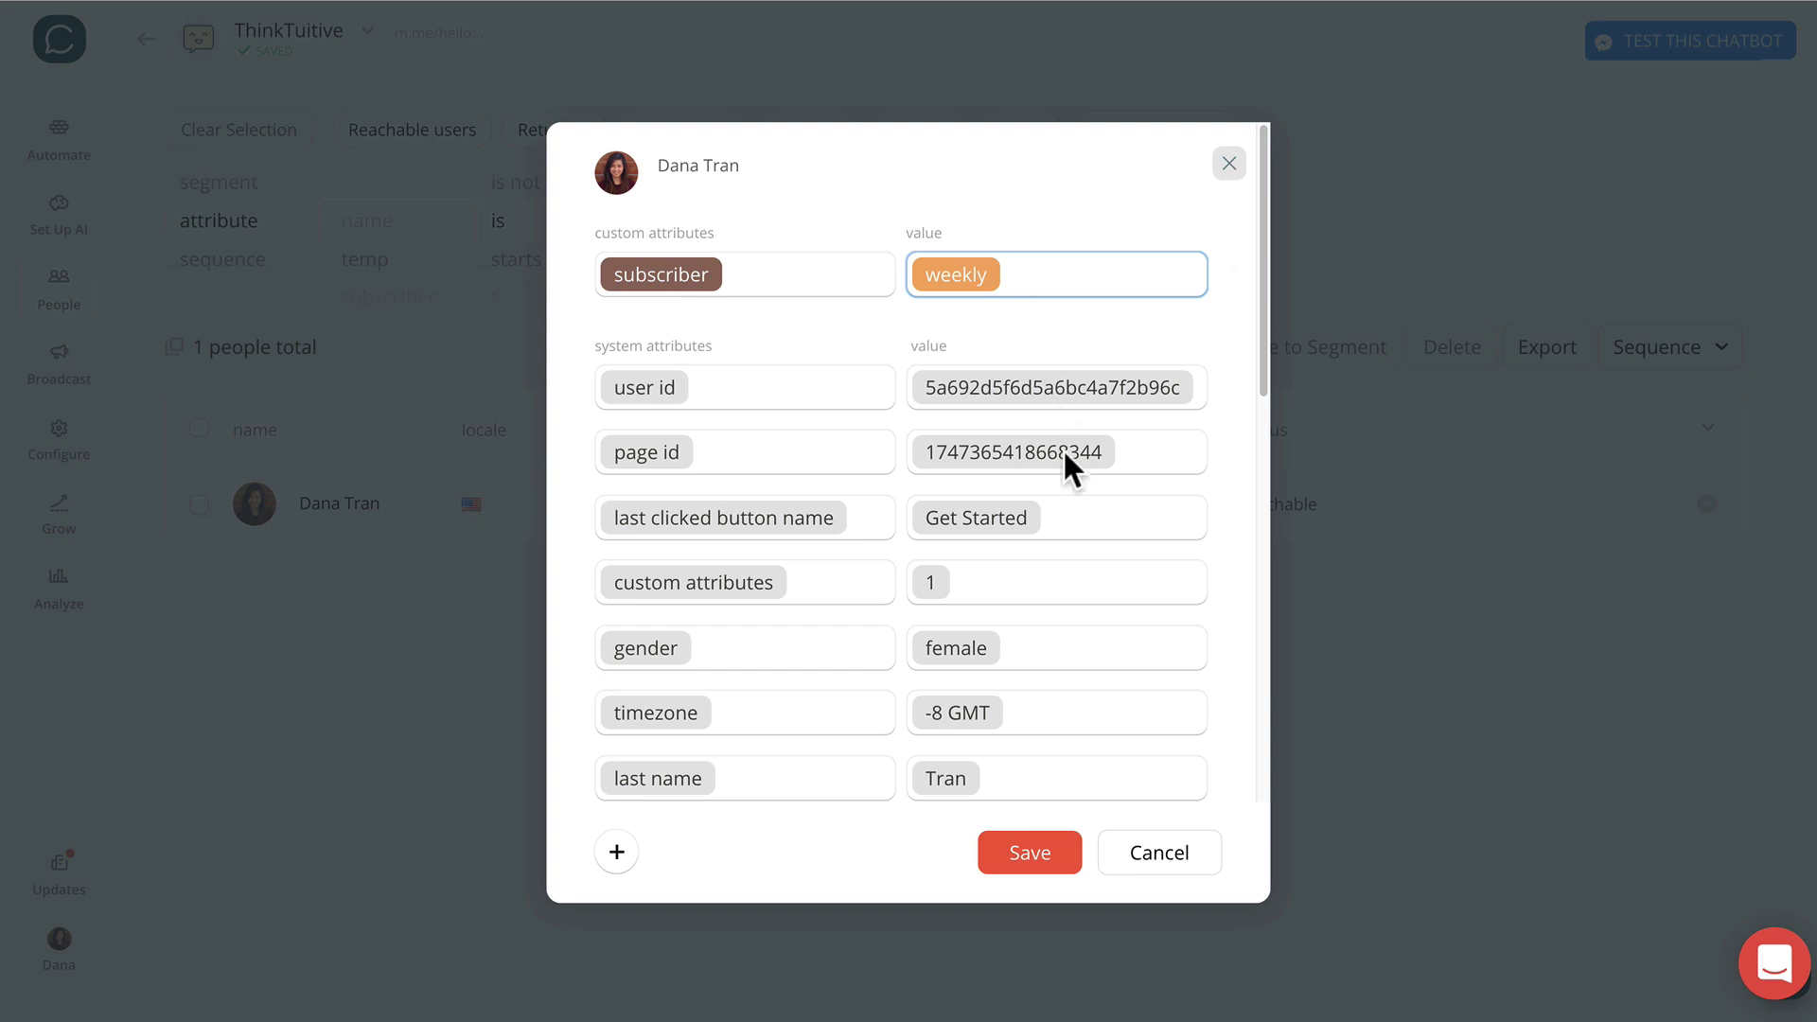
left_click(1062, 859)
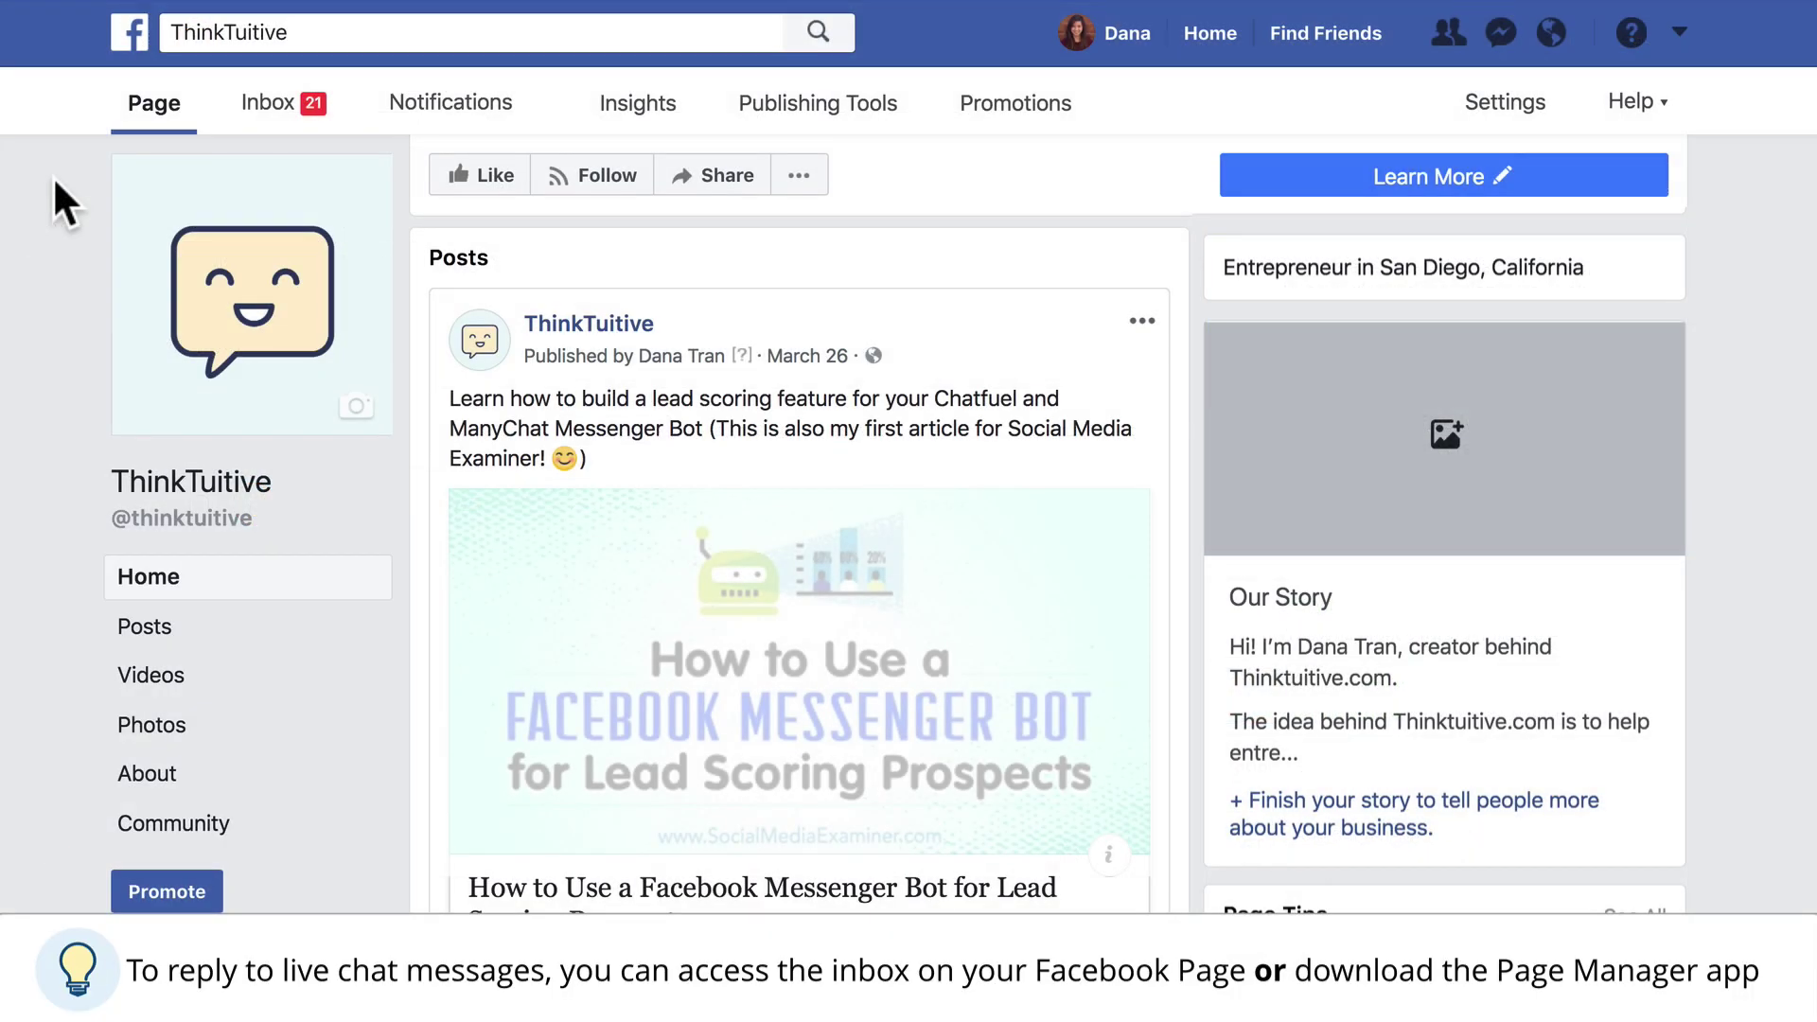
- Open the inbox of the ThinkTuitive Facebook Page to view the live chat messages
left_click(308, 123)
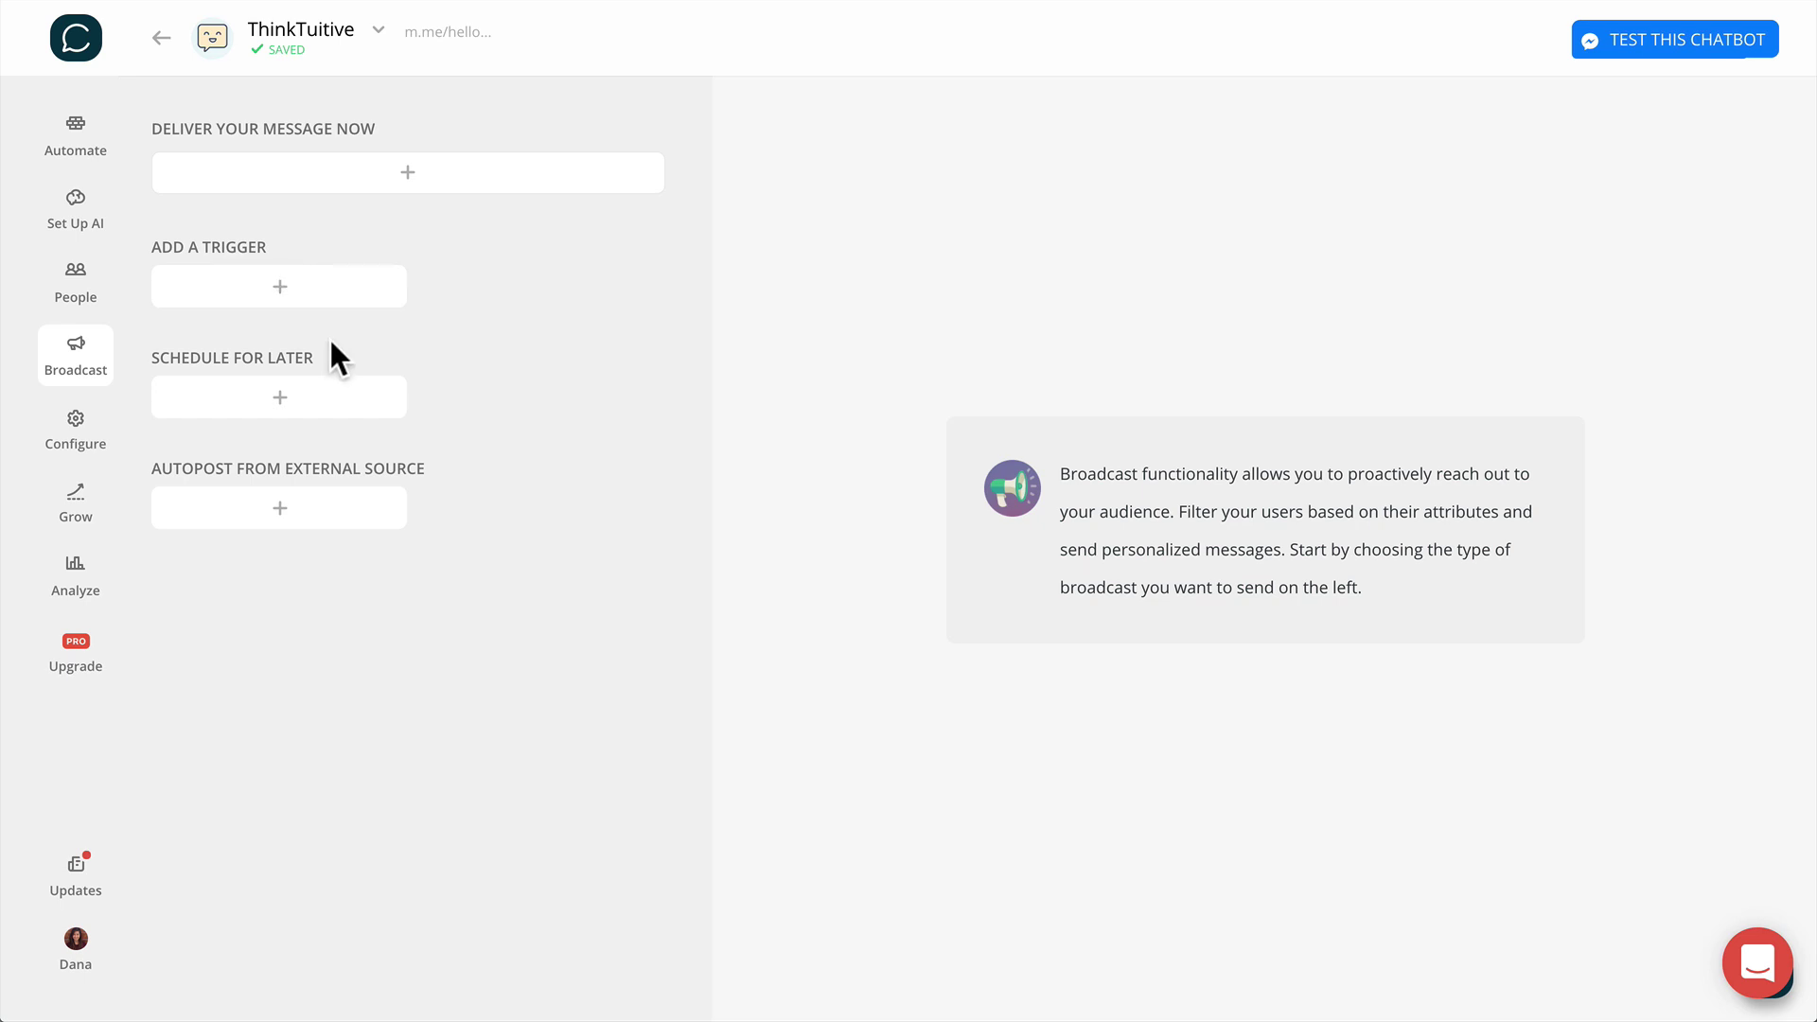
- Create a Chatfuel broadcast scheduled for later at 08:00 and set its message type to Subscription
left_click(308, 398)
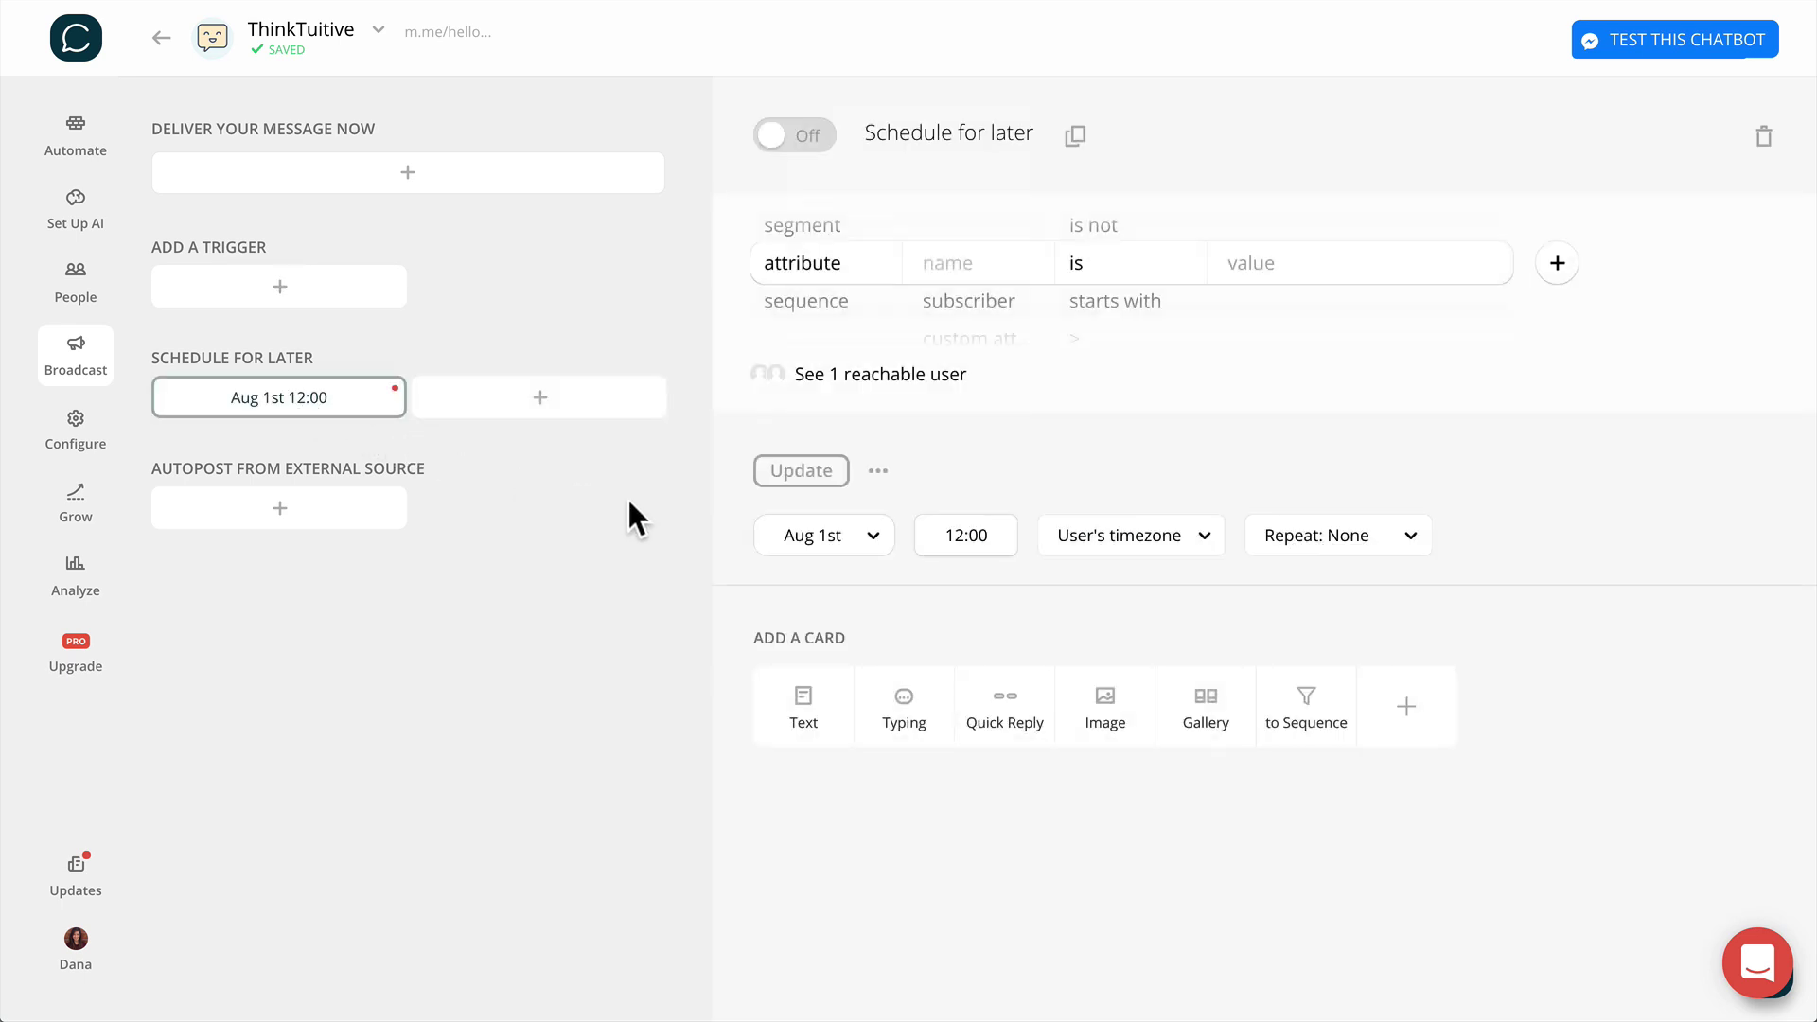
left_click(963, 535)
type("8")
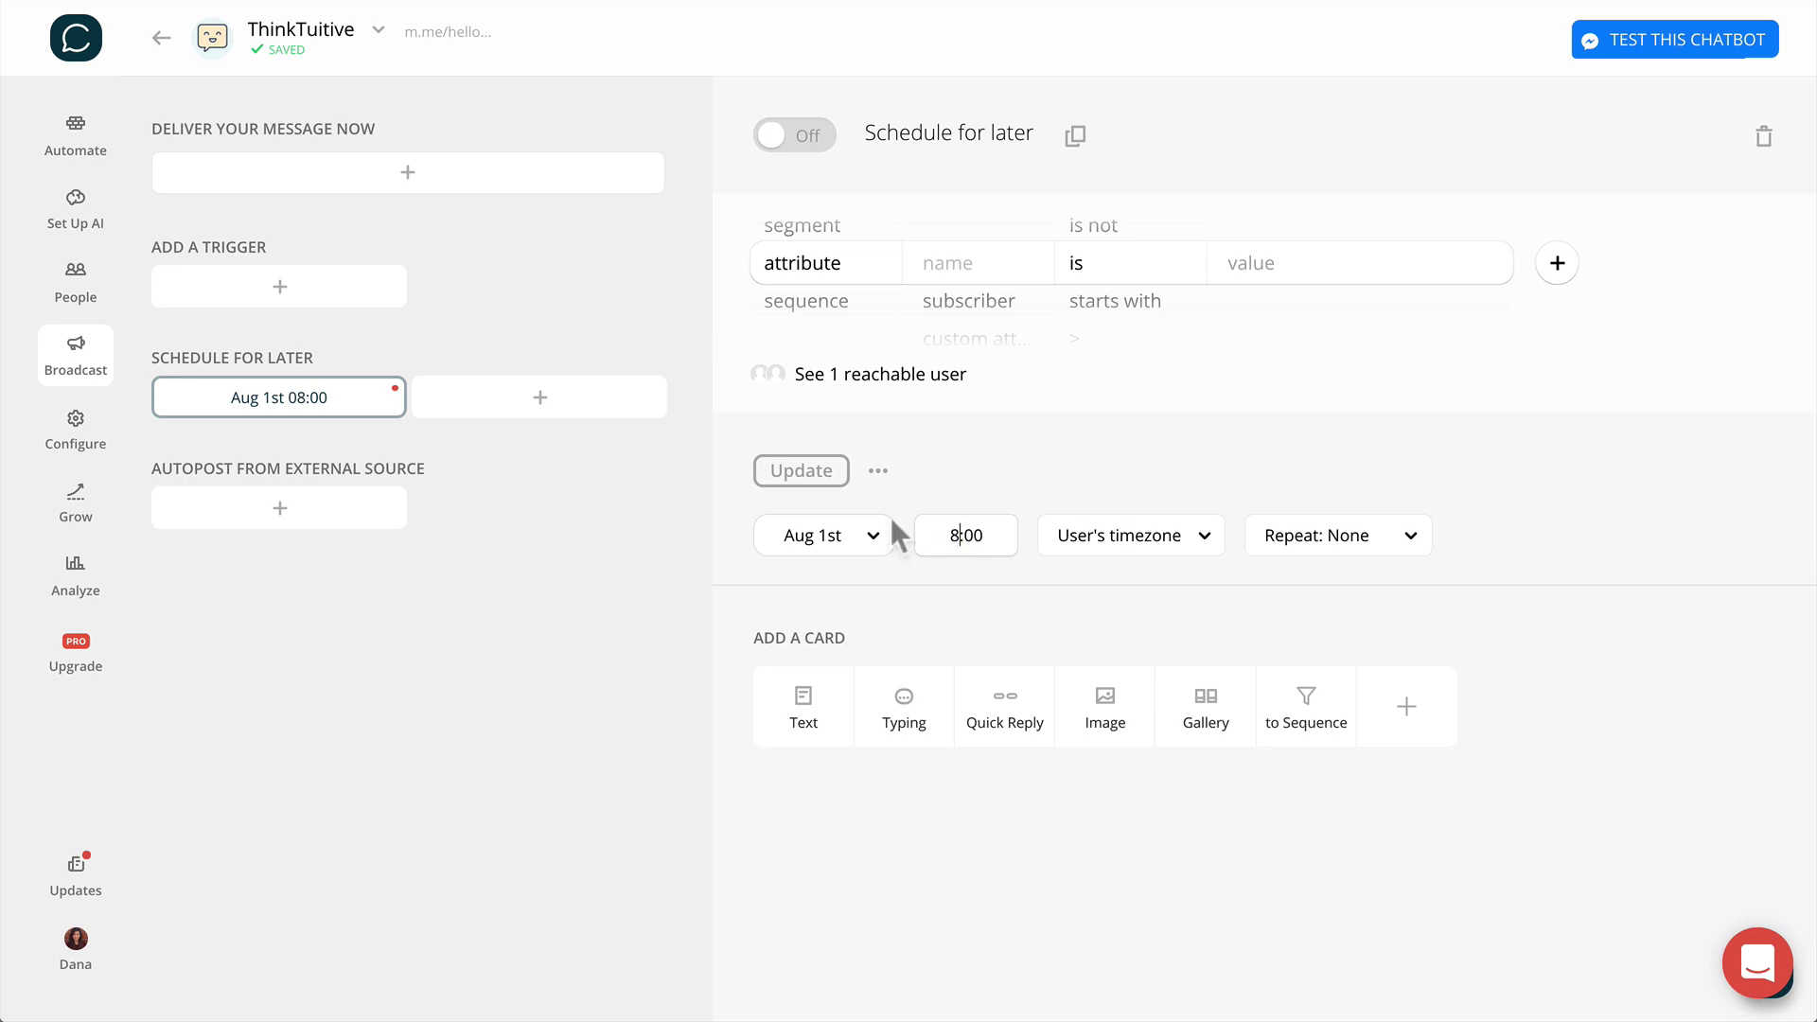
left_click(833, 479)
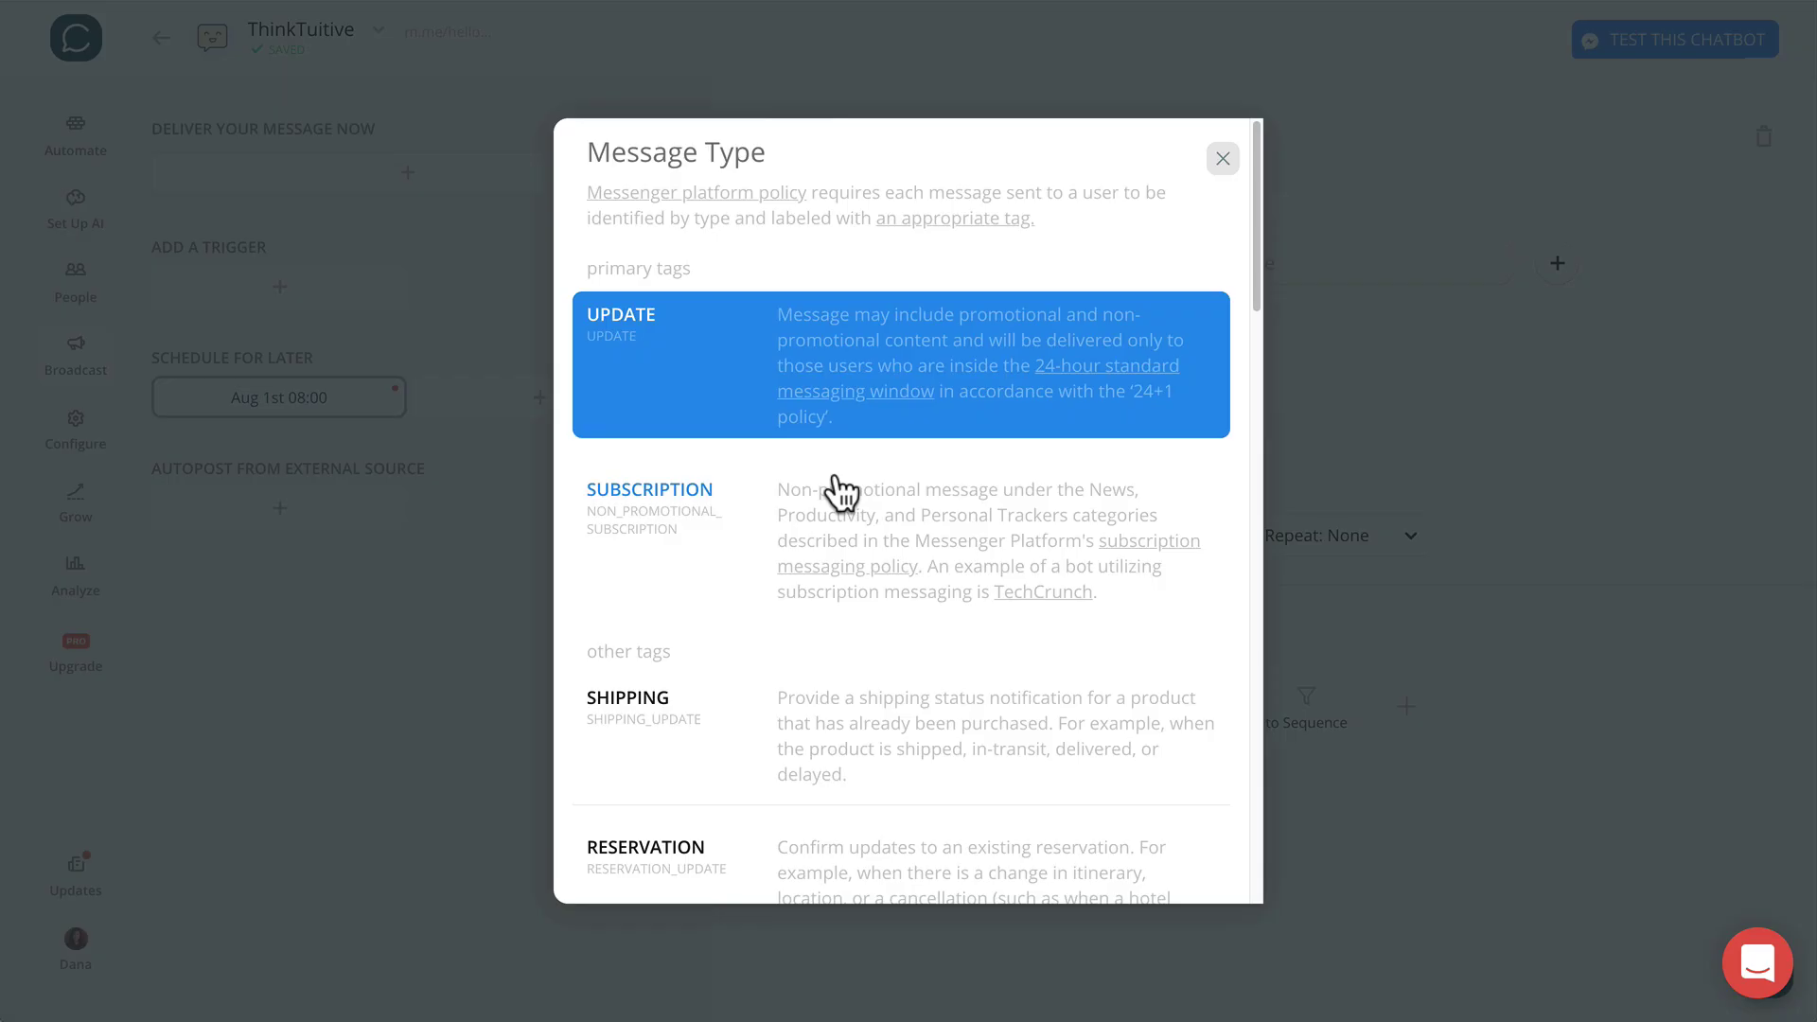
left_click(727, 540)
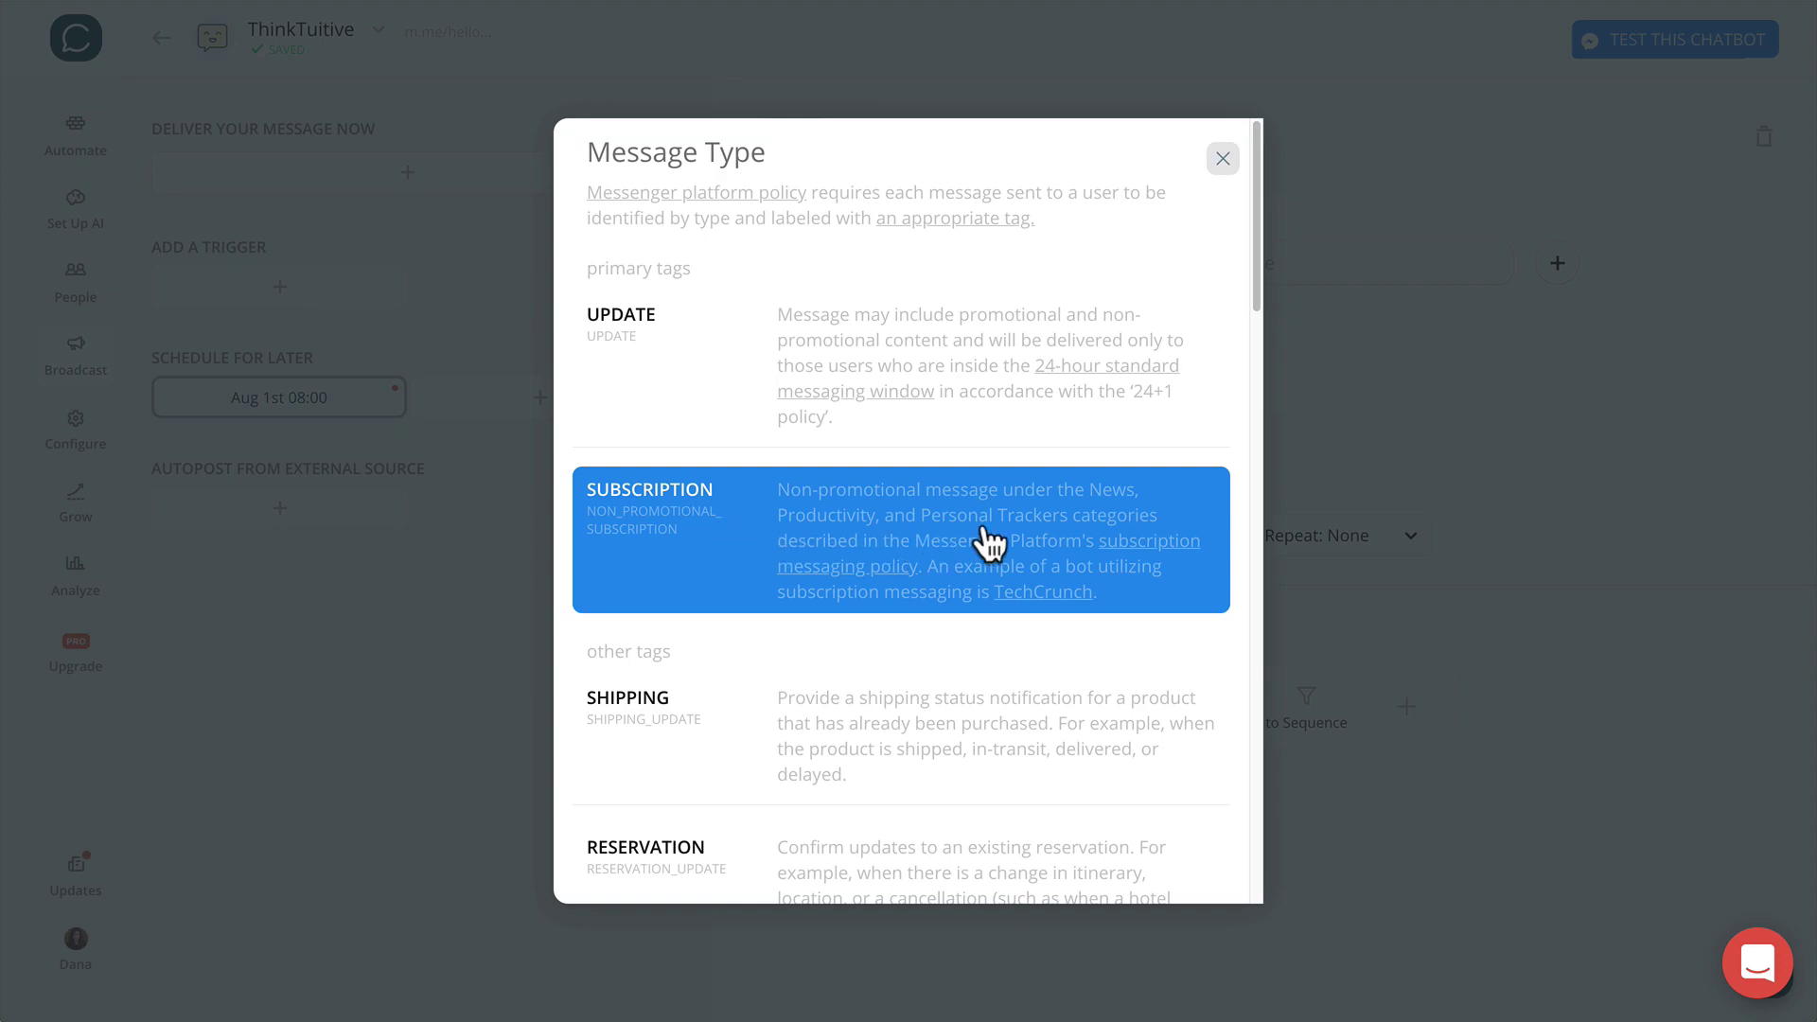
left_click(1291, 458)
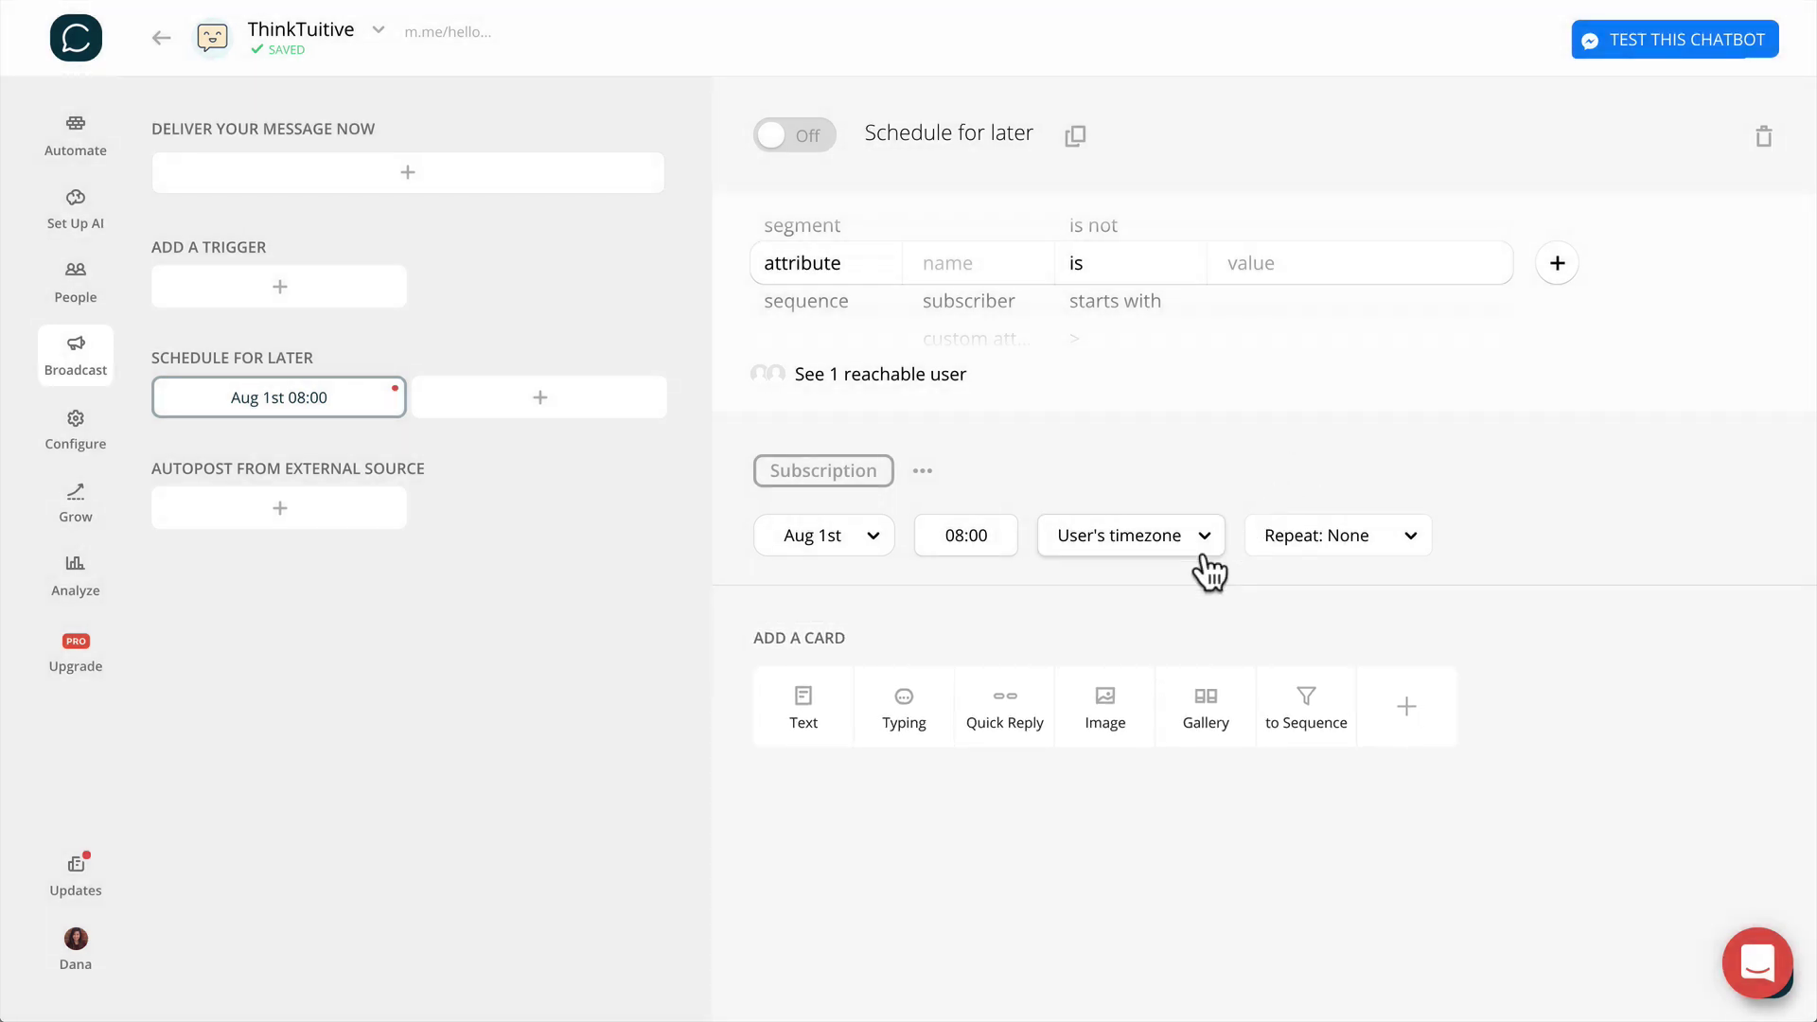
- Add a text card to the scheduled broadcast reading "Hi! Did you see my new article about bots and lead scoring?"
left_click(840, 722)
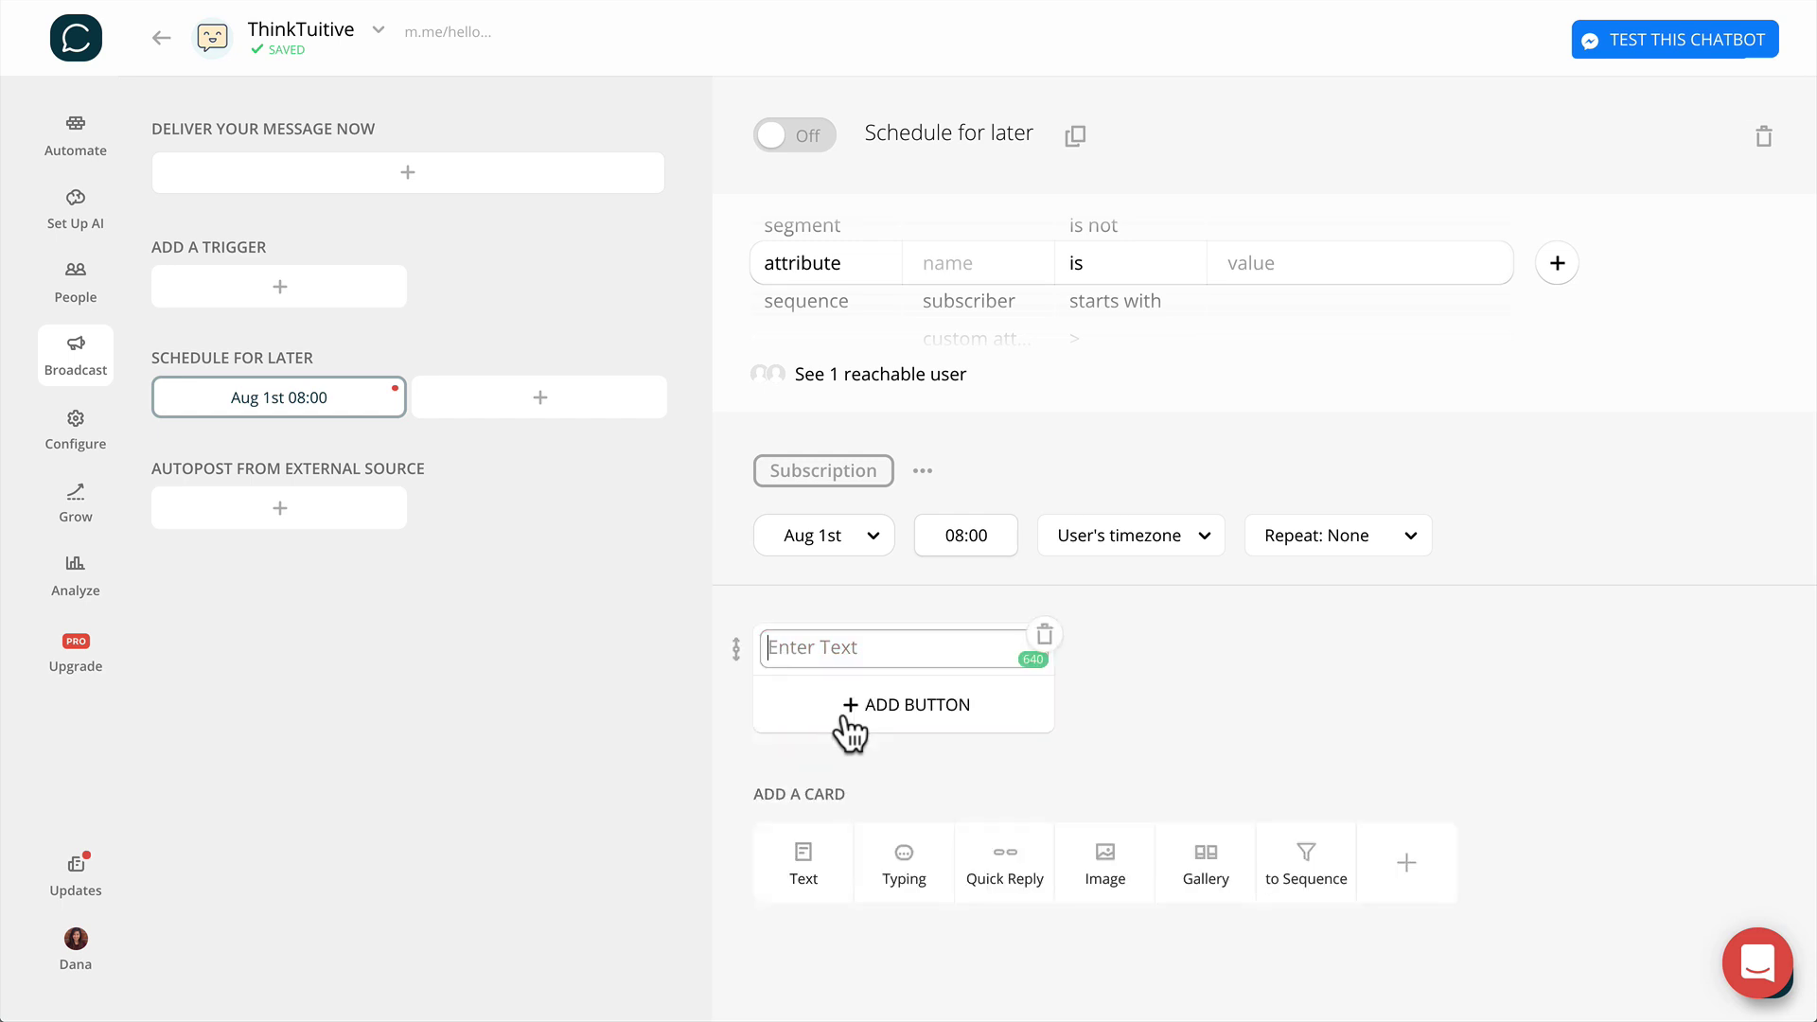
type("Hi")
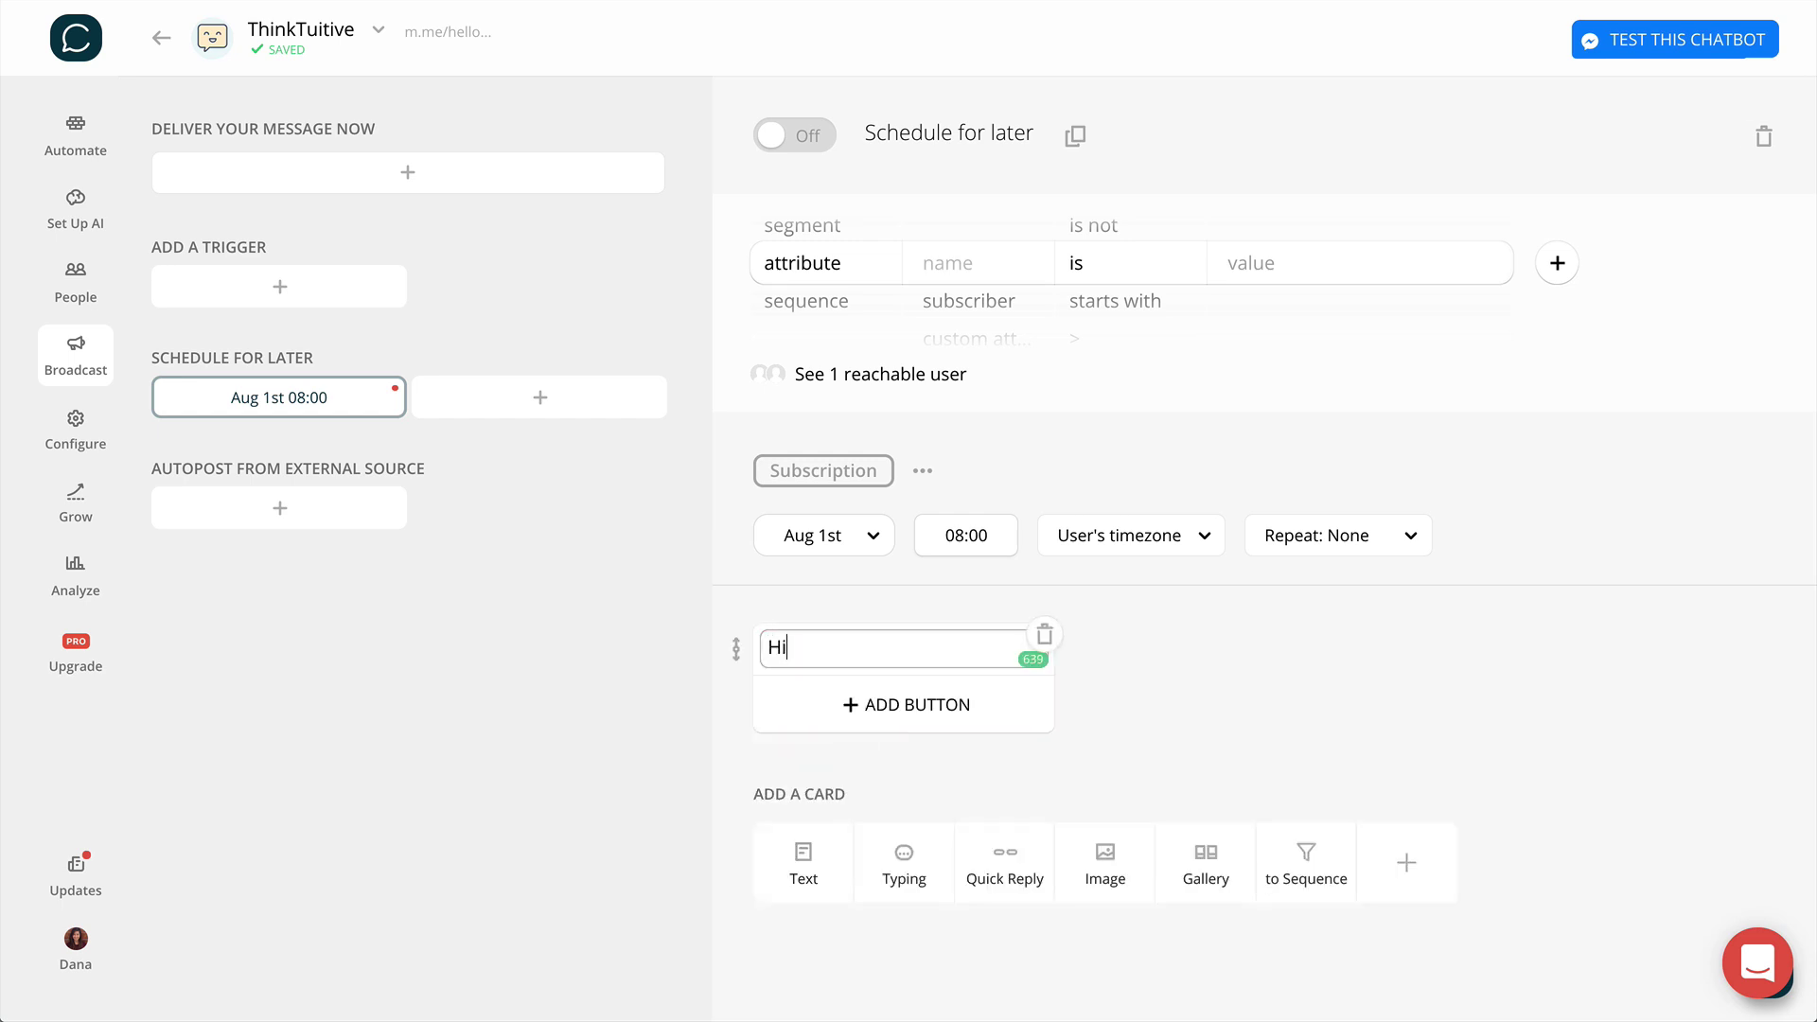
type("! Did you see my new articl")
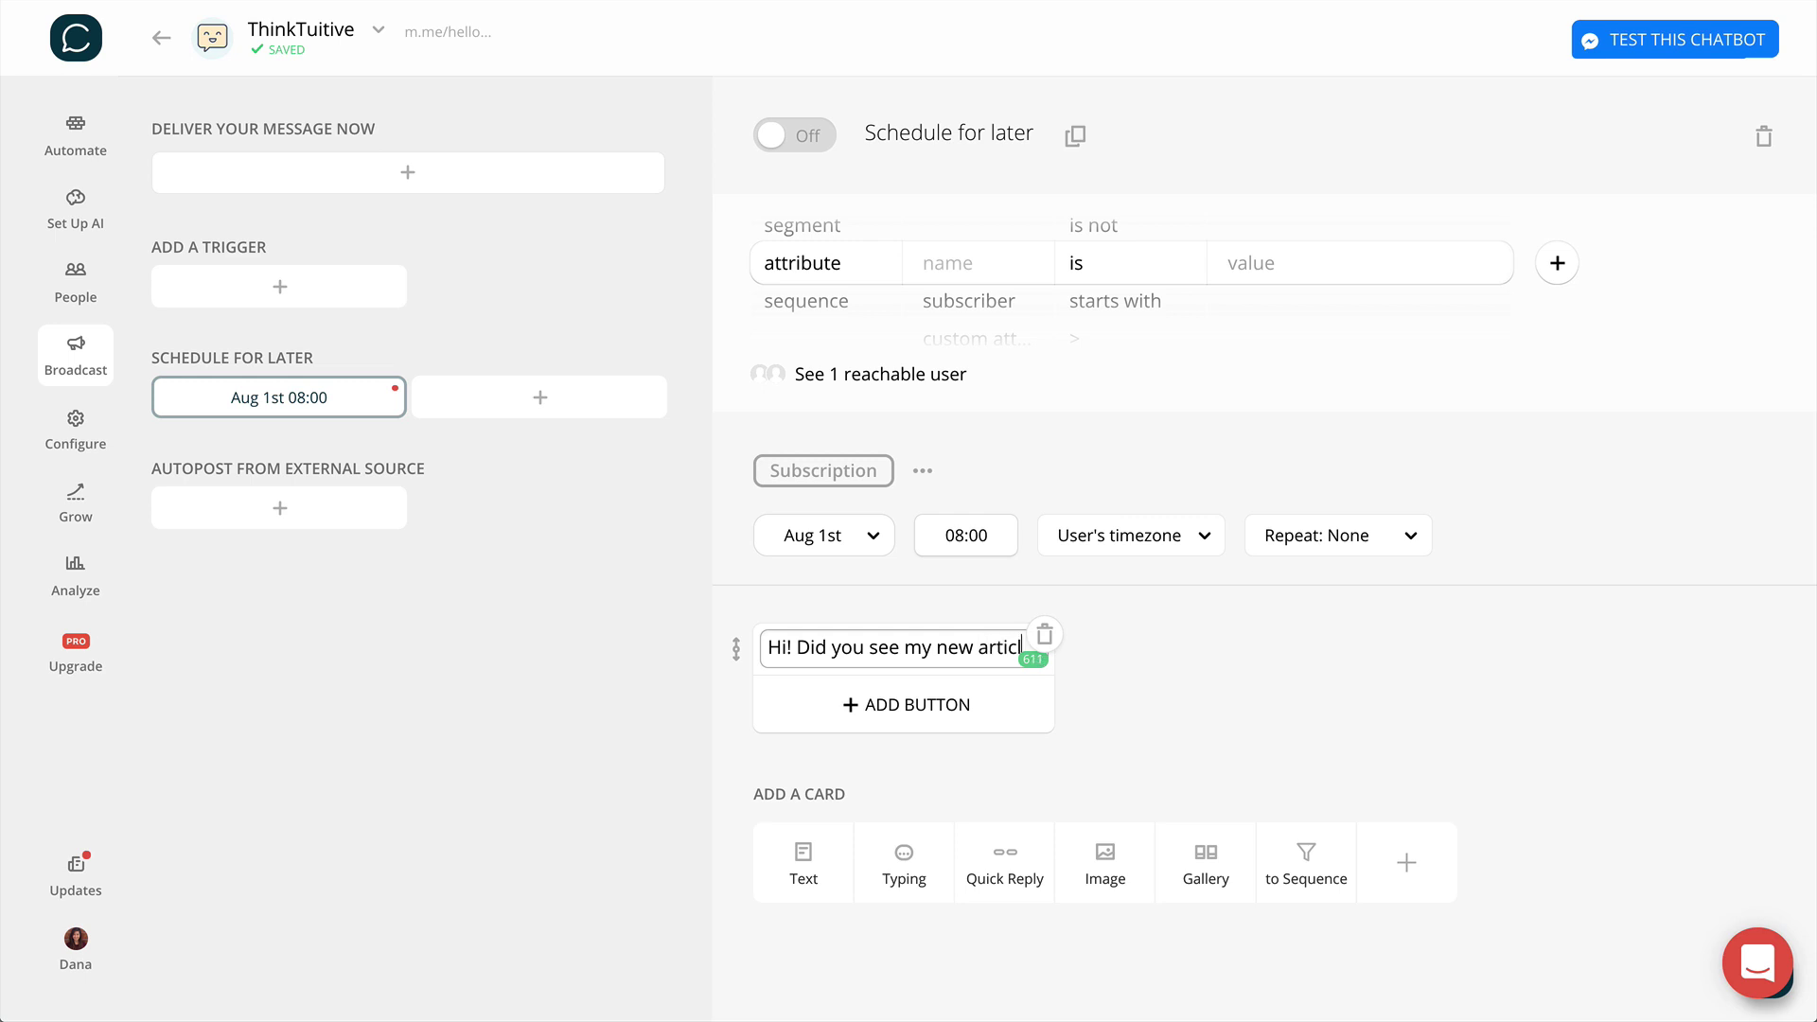
type("e about bots and lead scoring?")
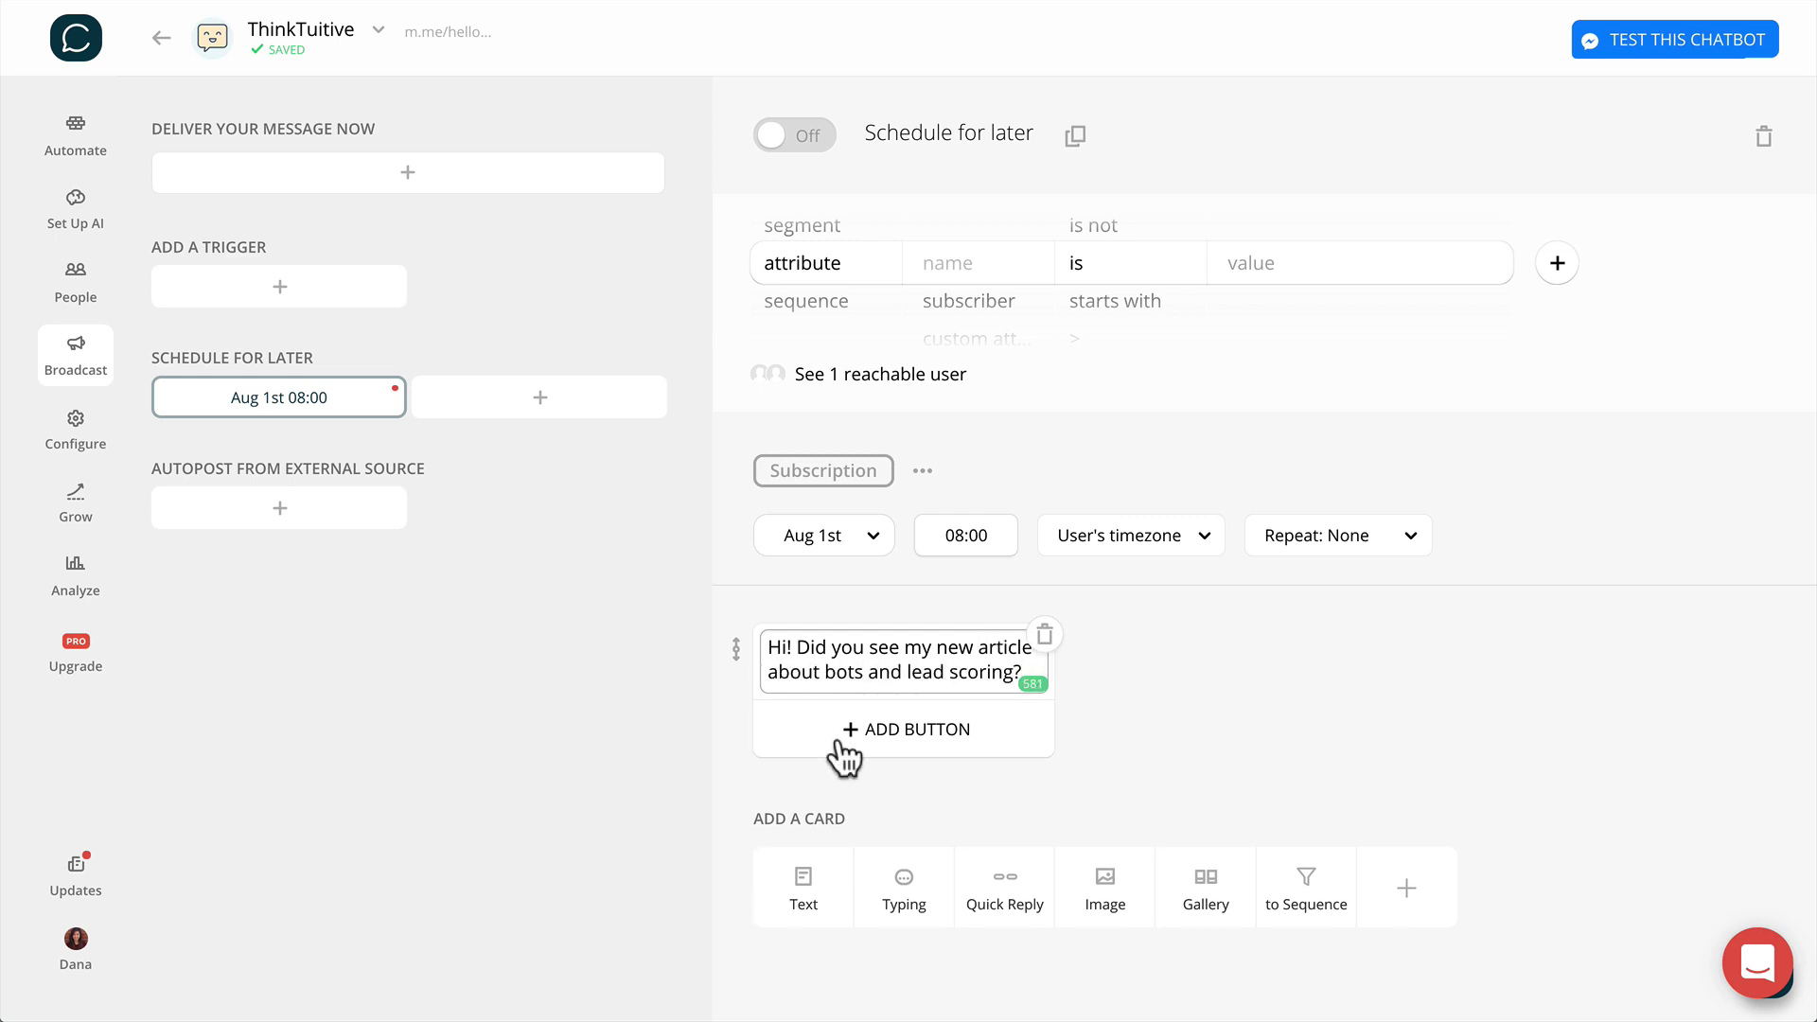
- Add a URL button named "Read article" to the text card, linked to the copied socialmediaexaminer.com article address
left_click(837, 743)
left_click(819, 797)
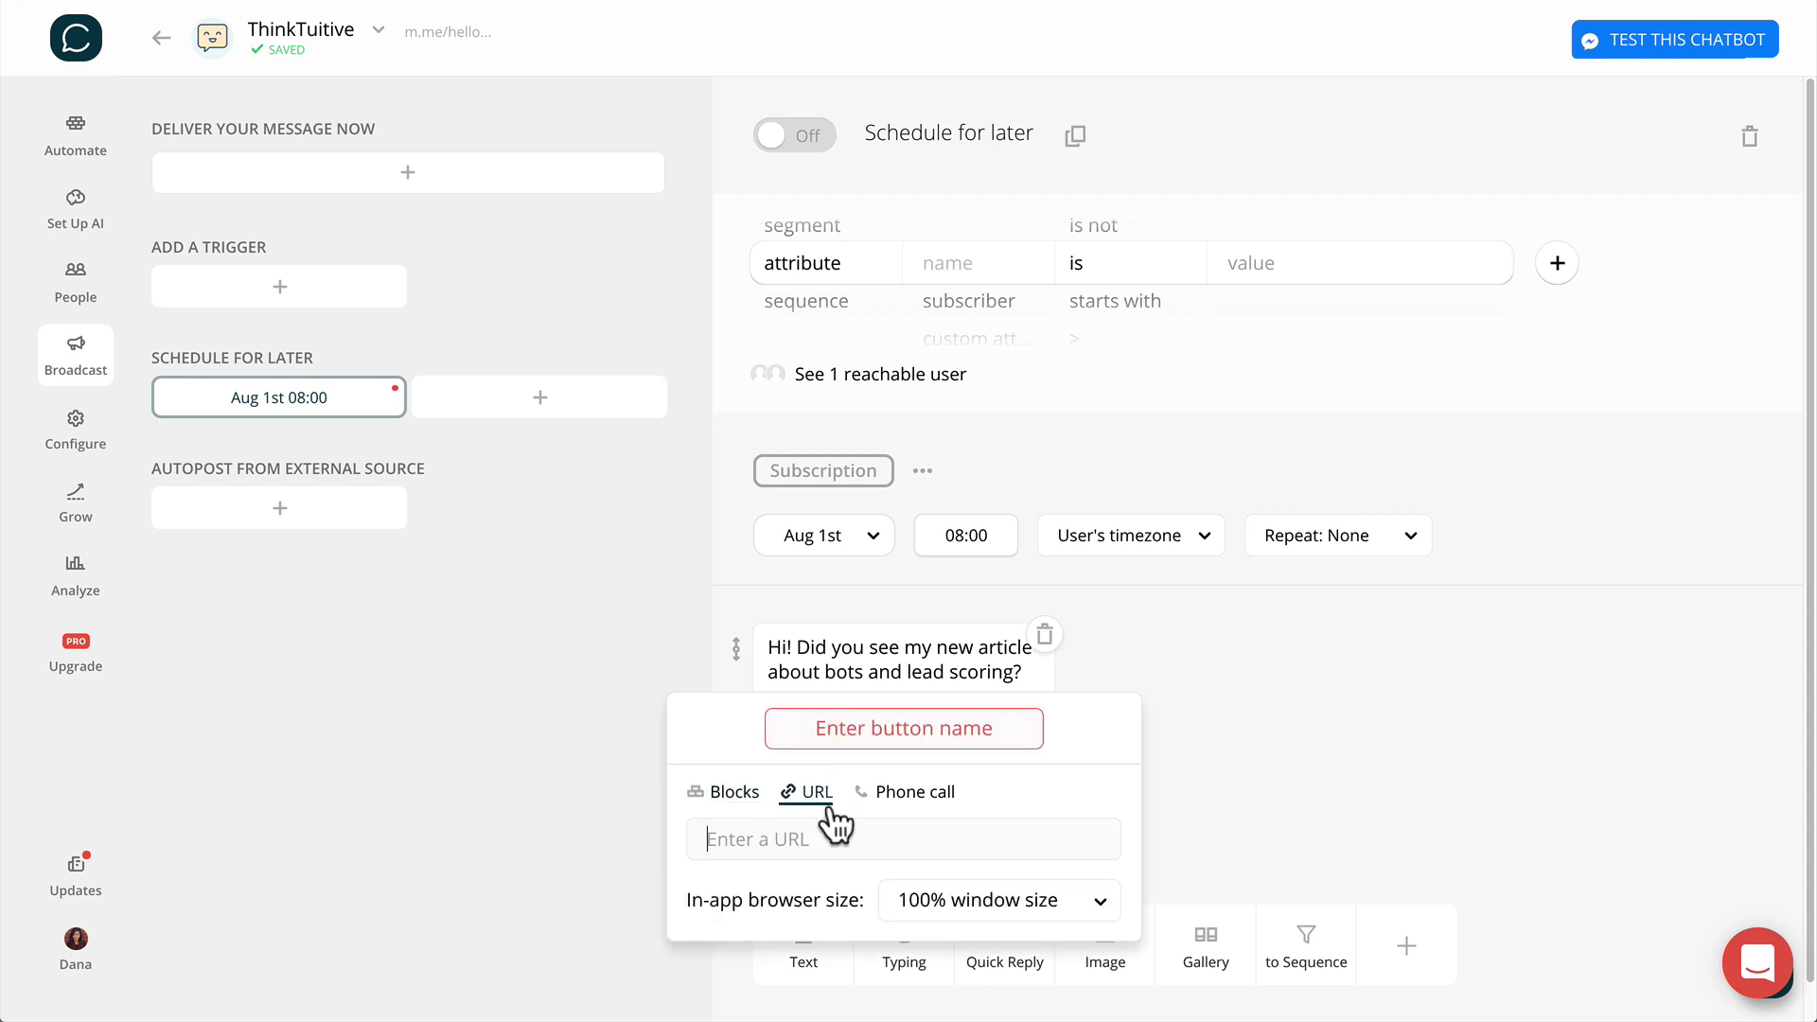
key("ctrl+v")
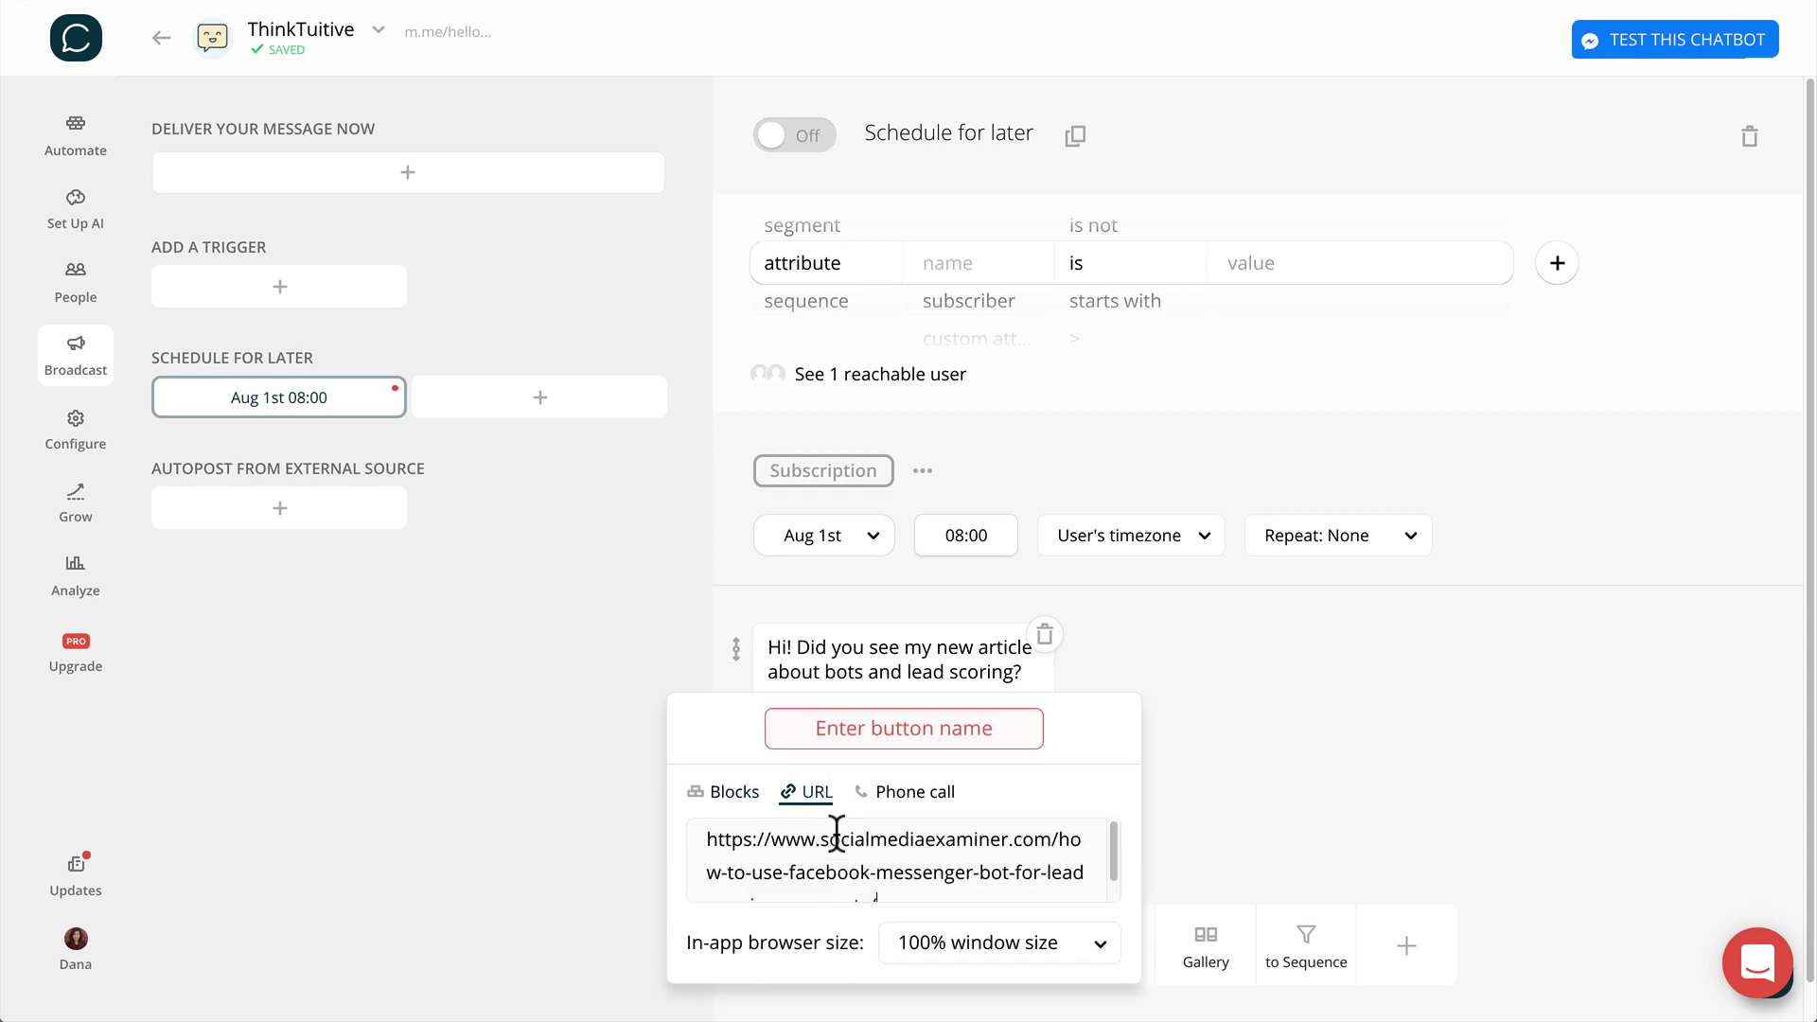
left_click(887, 738)
type("Read article")
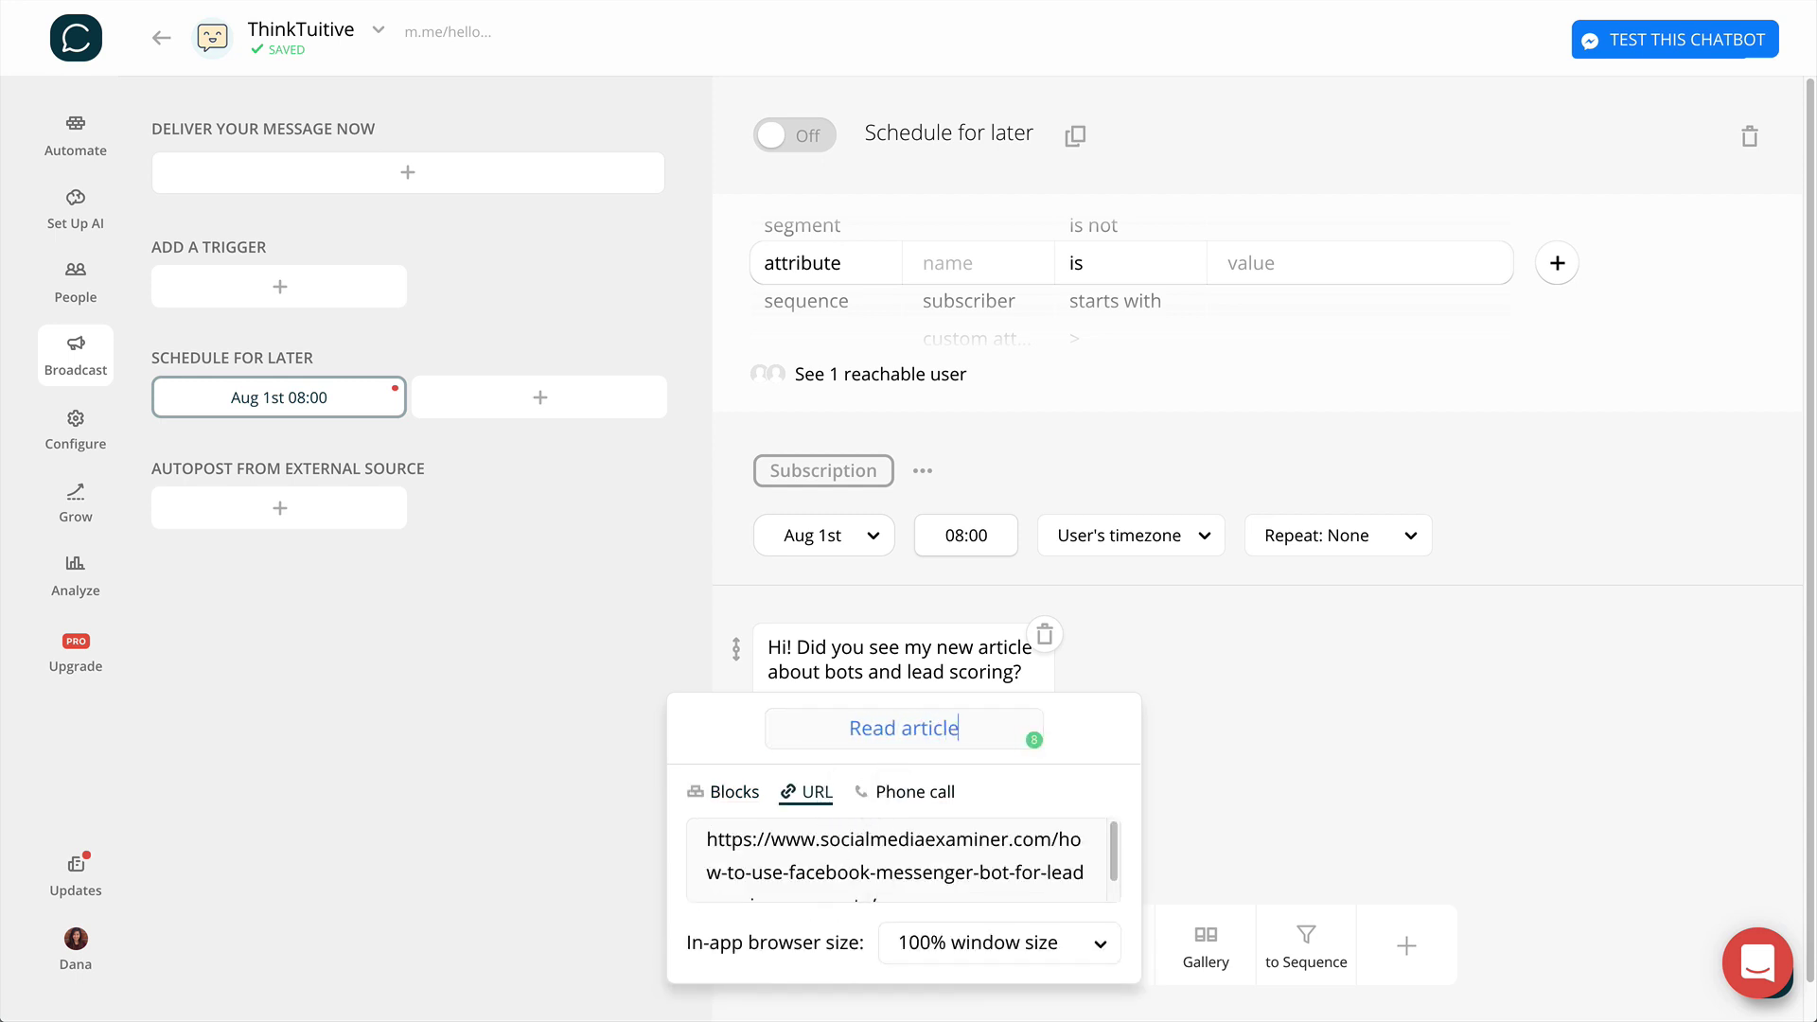
left_click(1144, 673)
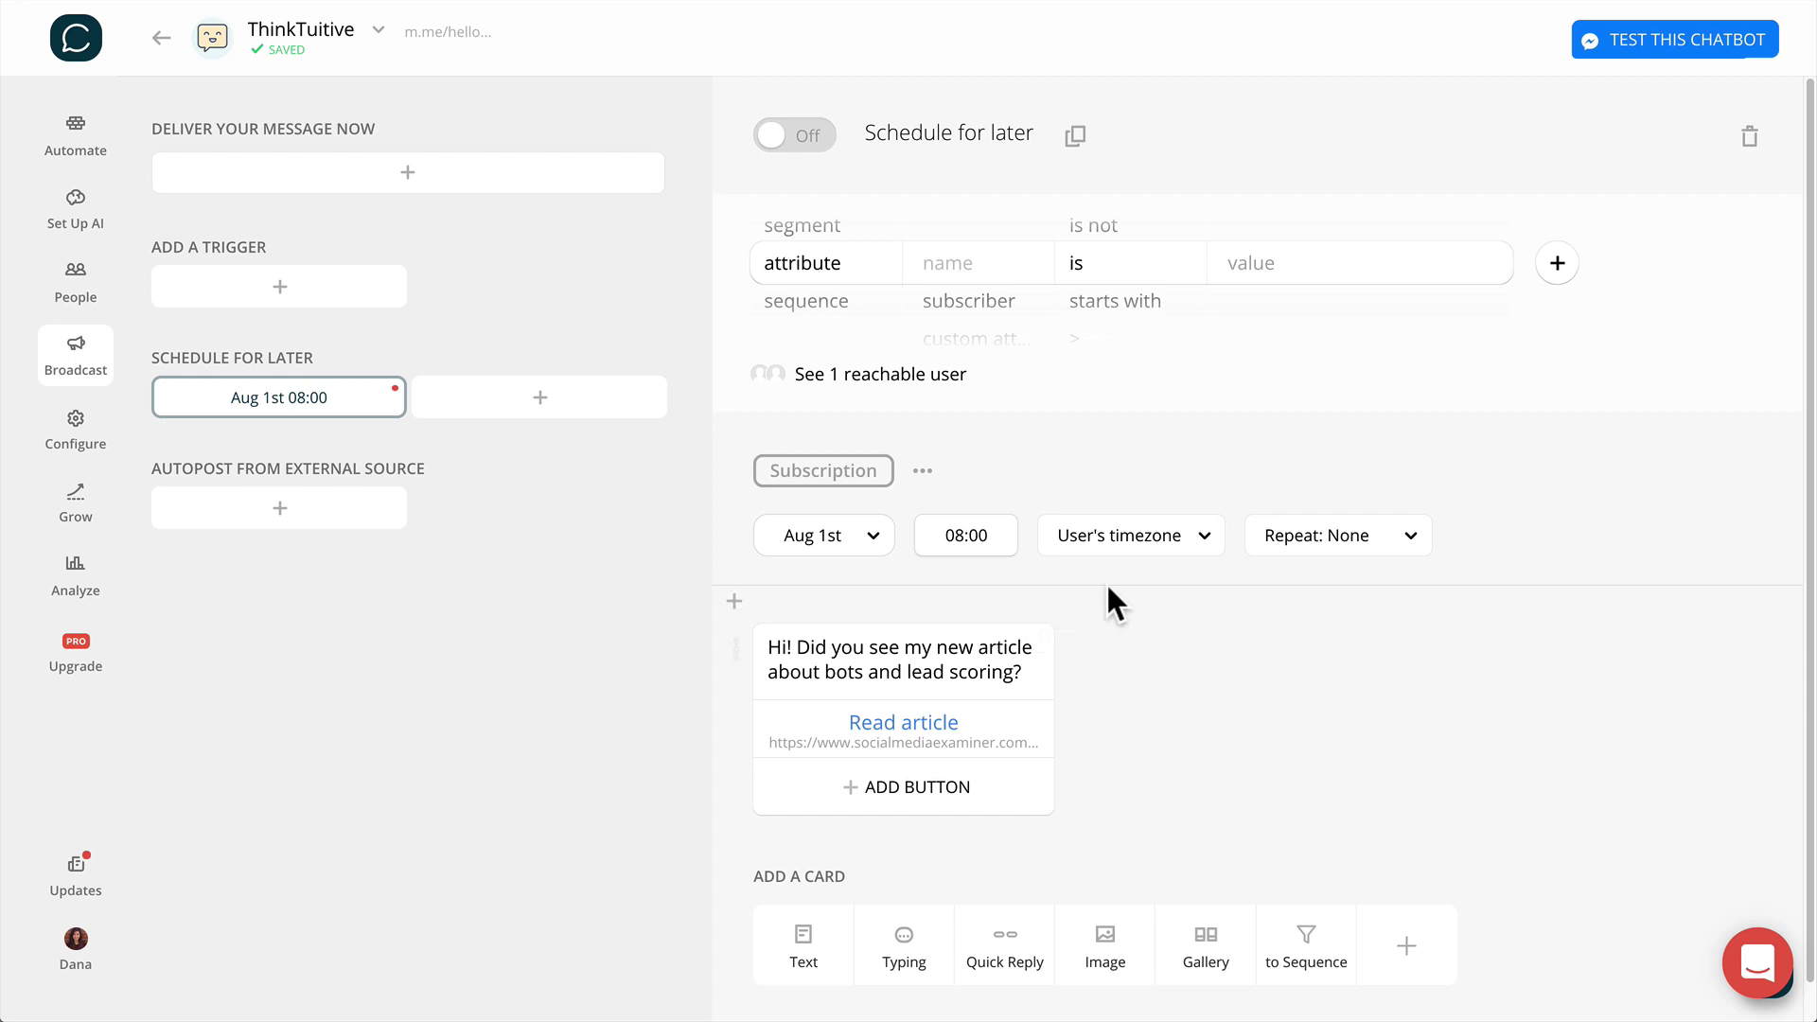
- Filter the broadcast's audience to users whose subscriber attribute is yes, and view the timezone options without changing them
left_click(1003, 313)
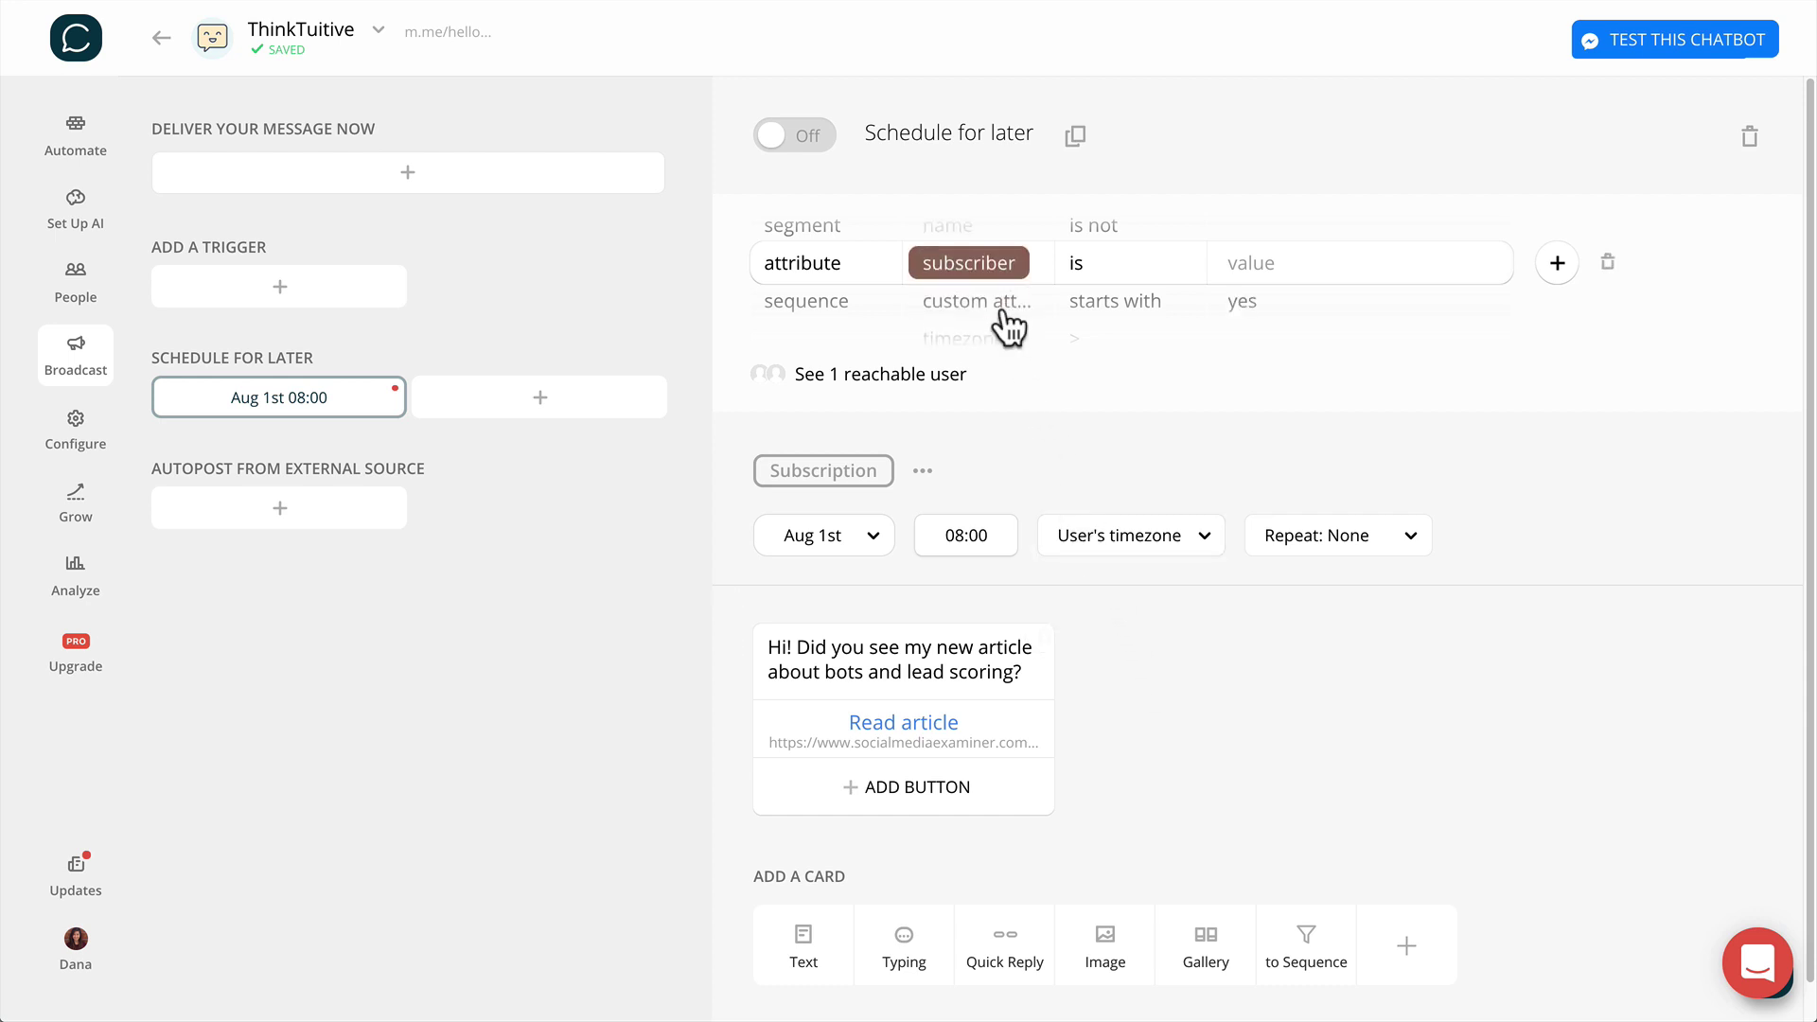
left_click(1245, 303)
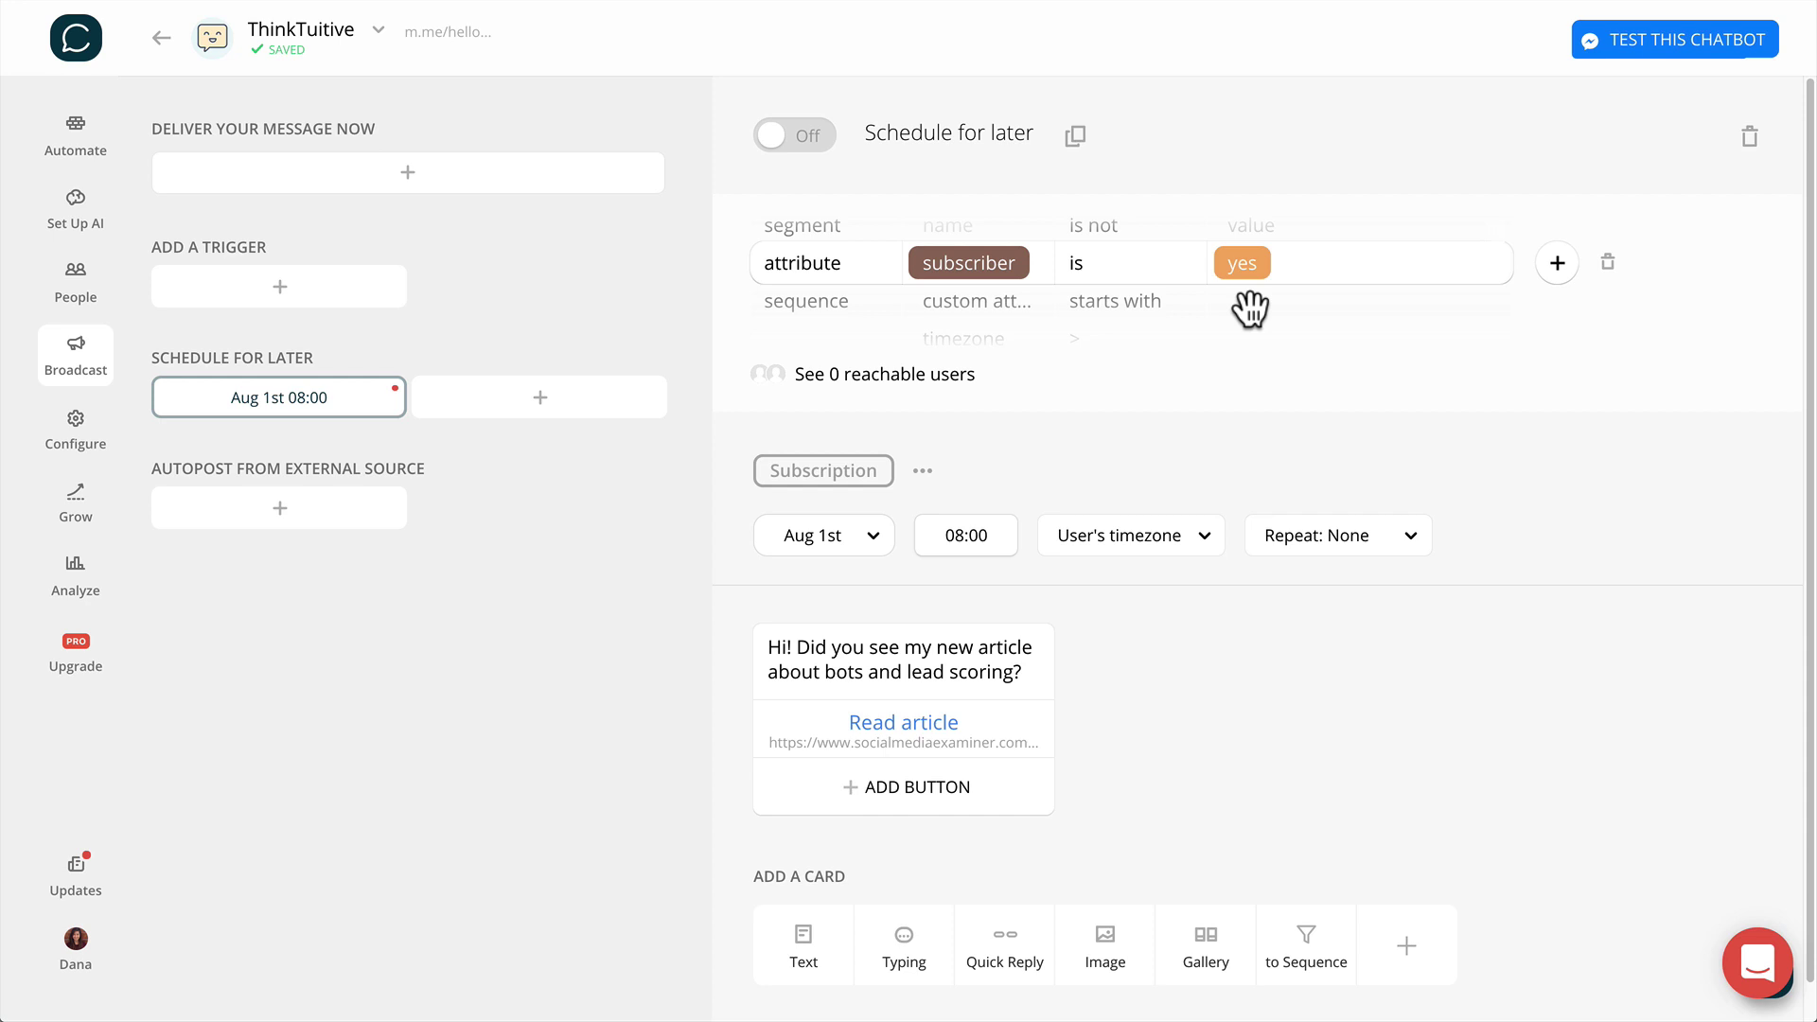
left_click(1065, 540)
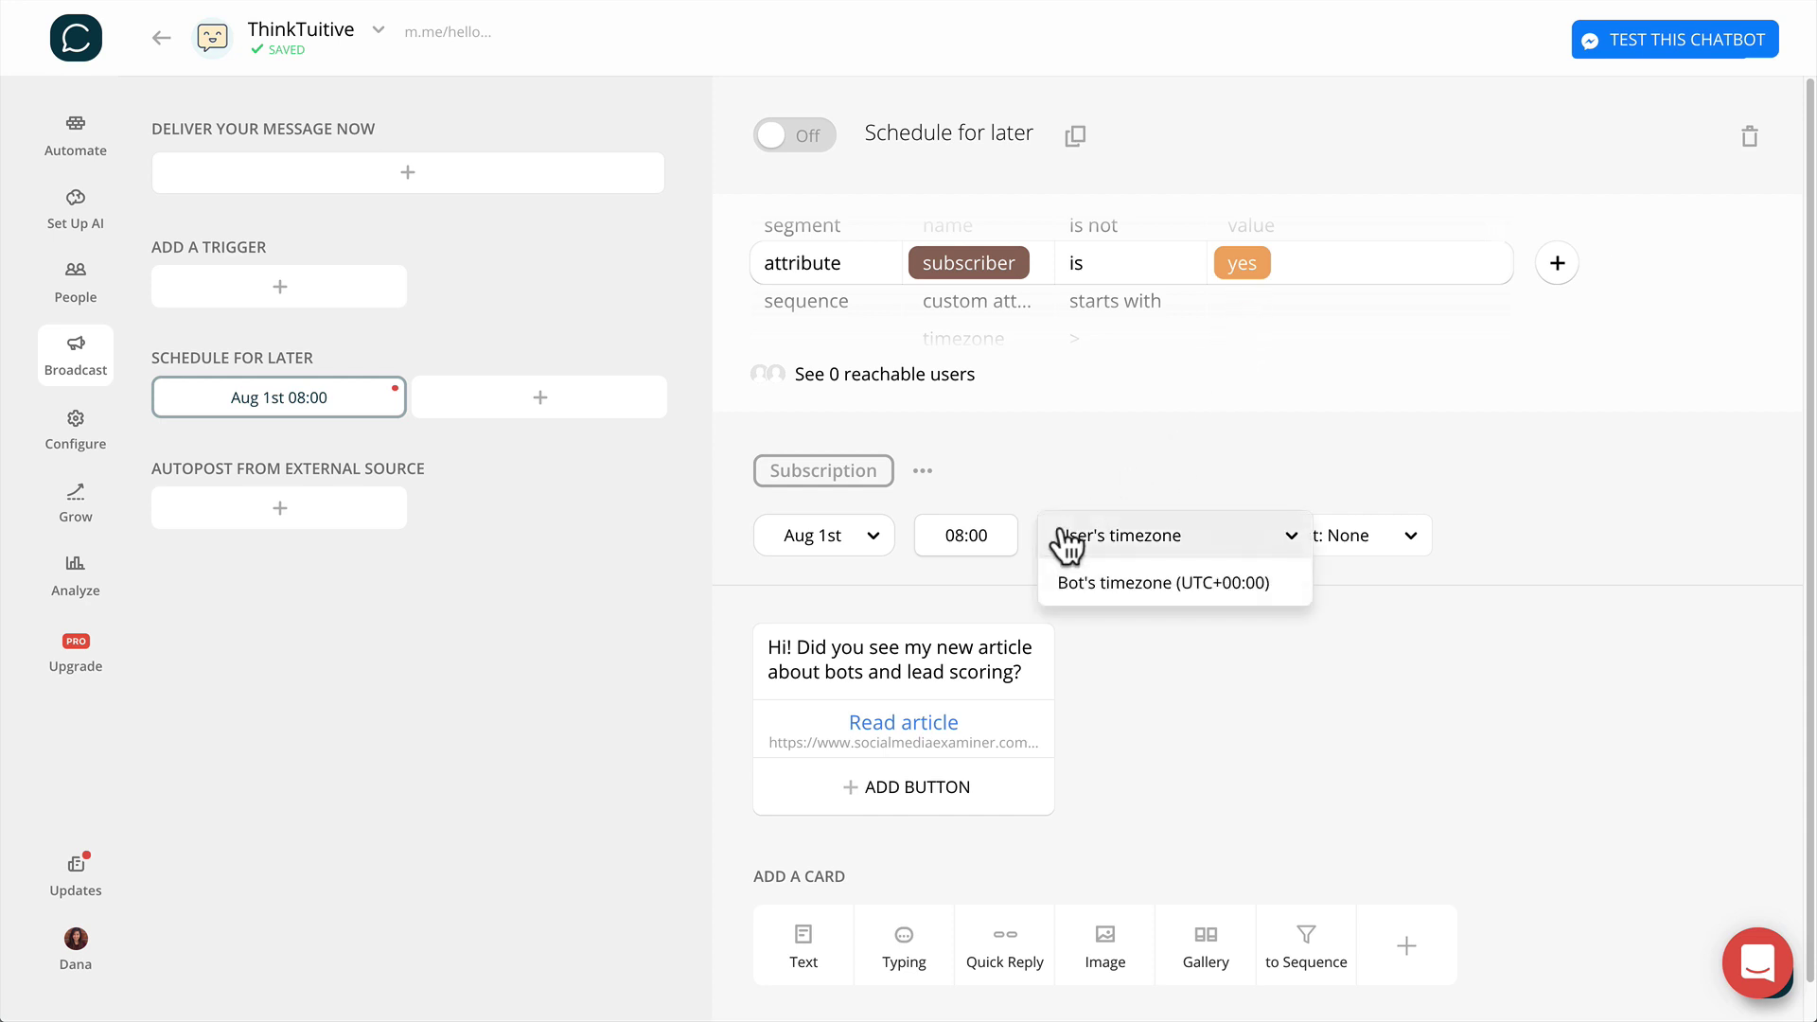
left_click(1217, 479)
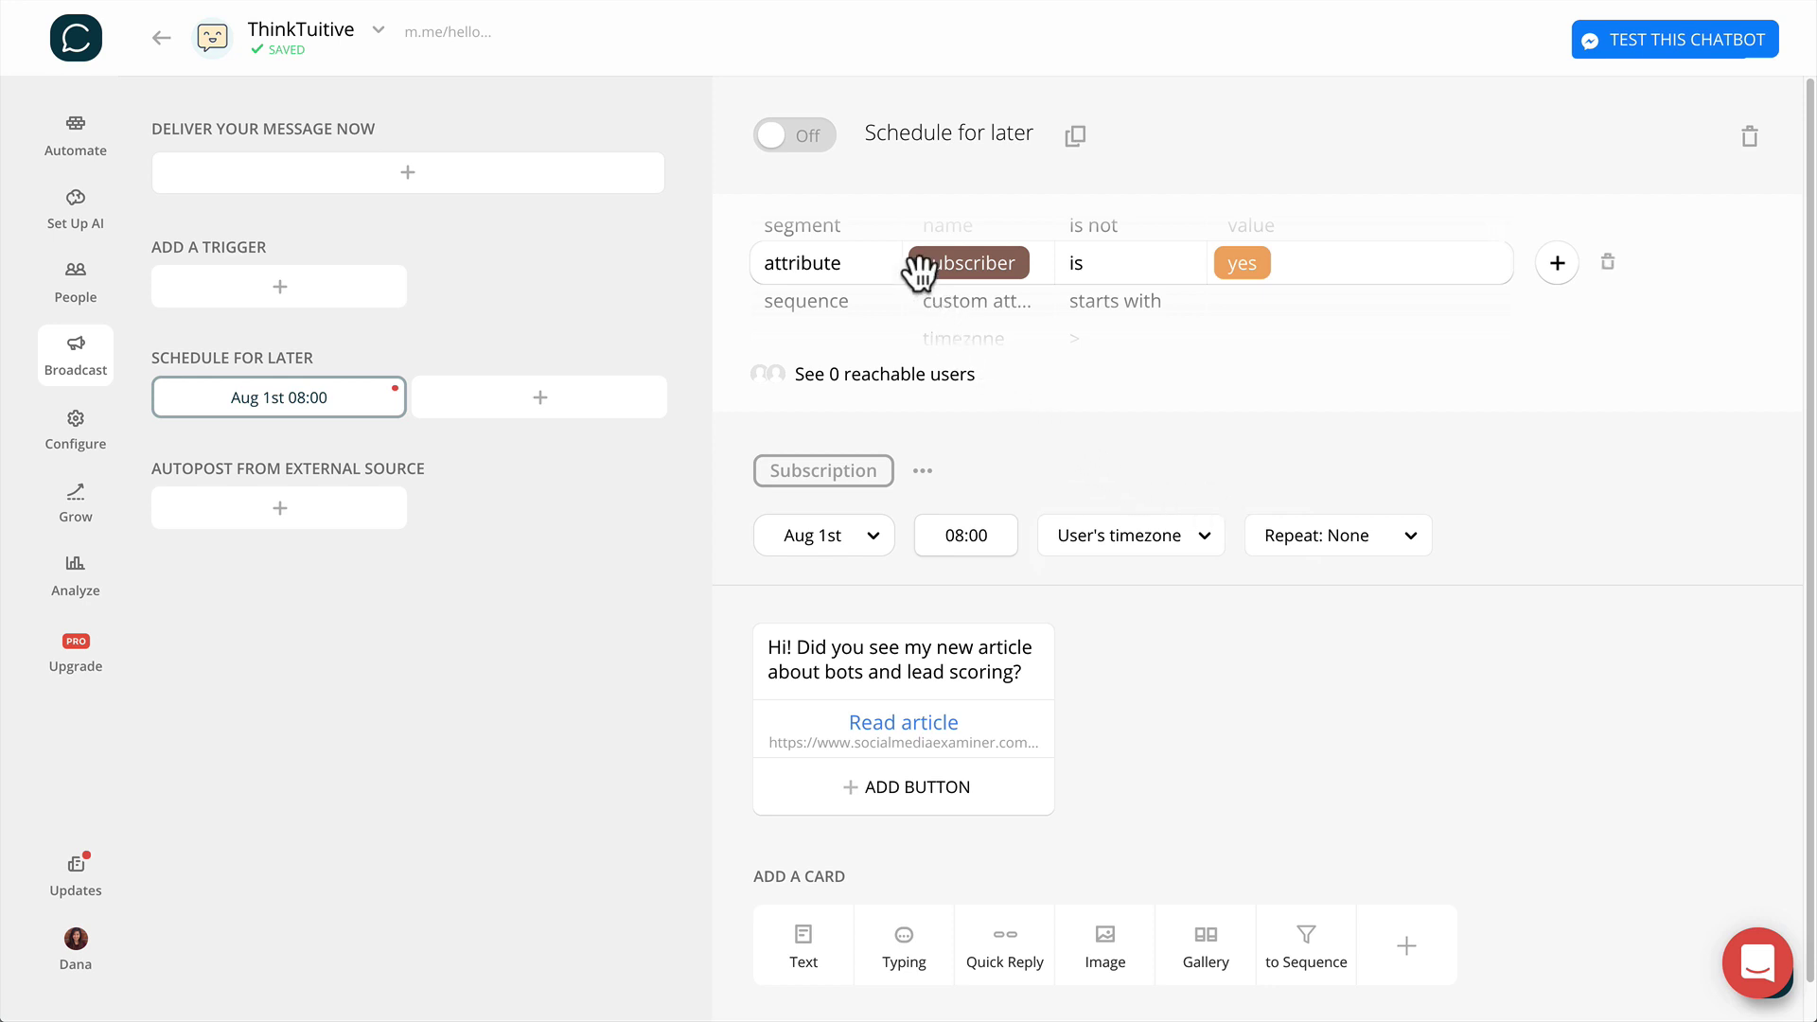
- Activate the scheduled article broadcast so it is switched on for Aug 1st at 08:00
left_click(809, 135)
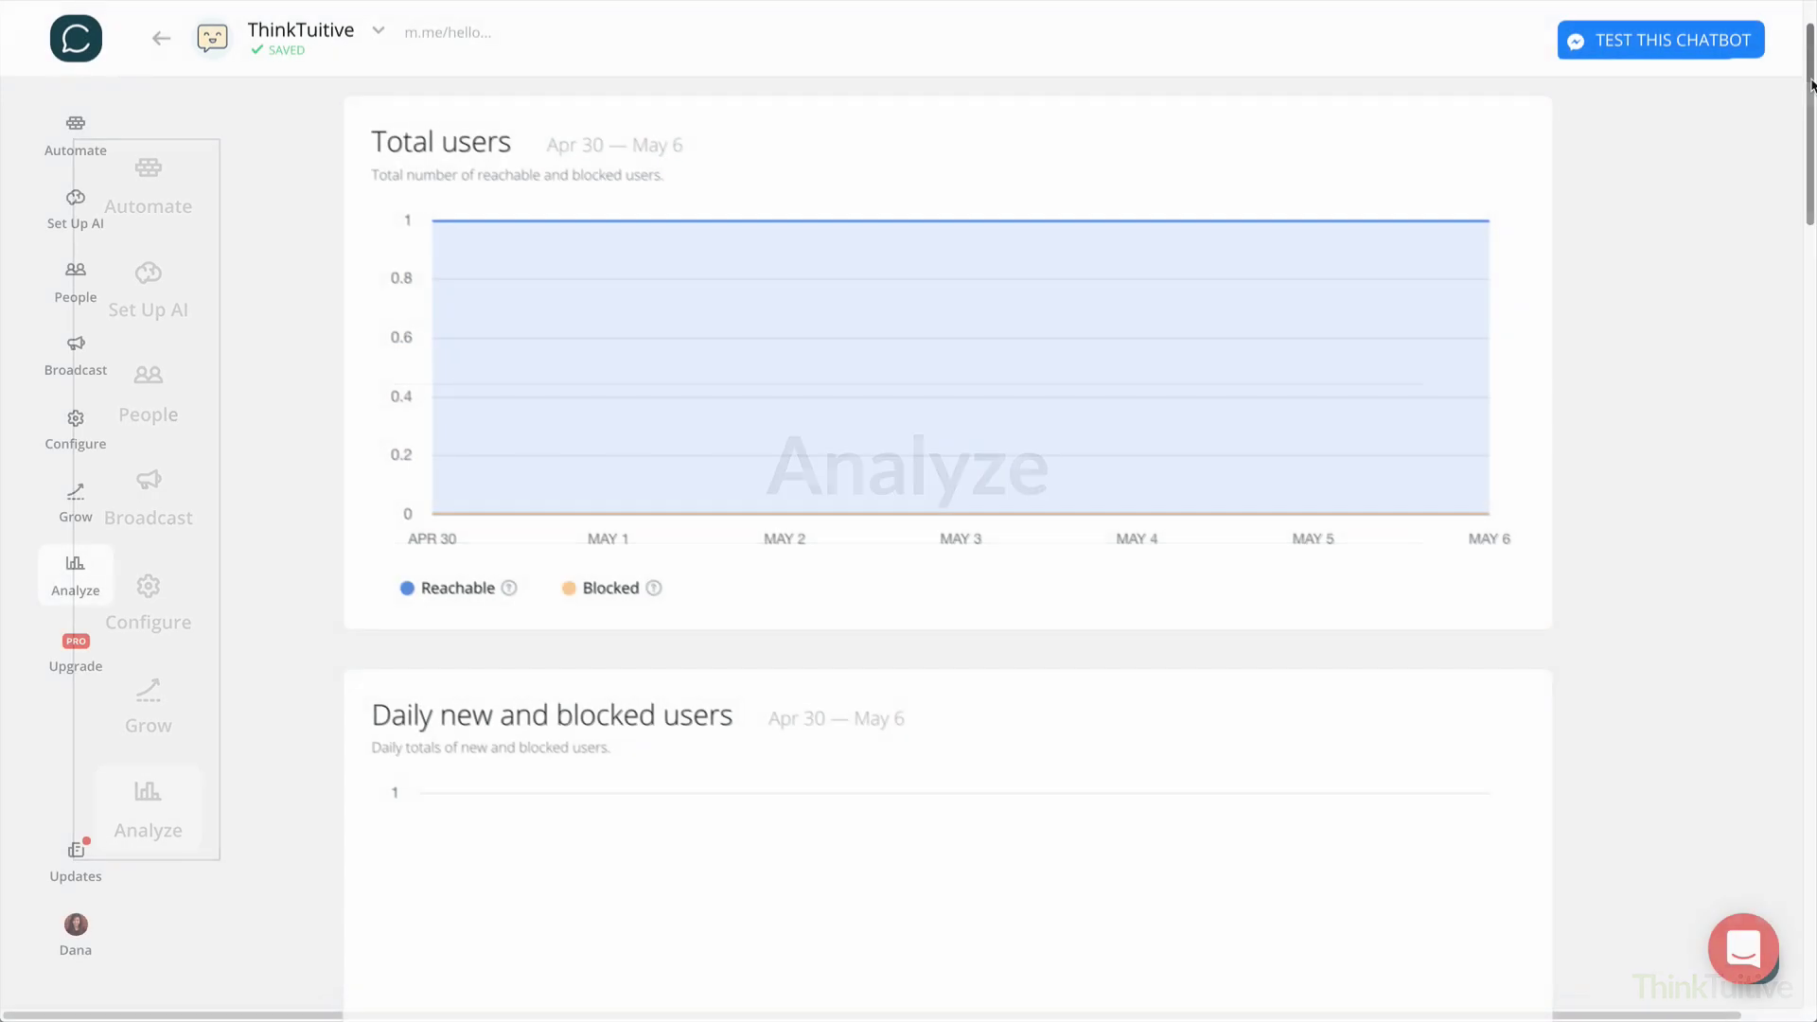
- Review the chatbot's analytics, from total users, daily new and blocked users and user activity to sources, user retention and popular user inputs
scroll(1811, 85, "down", 3)
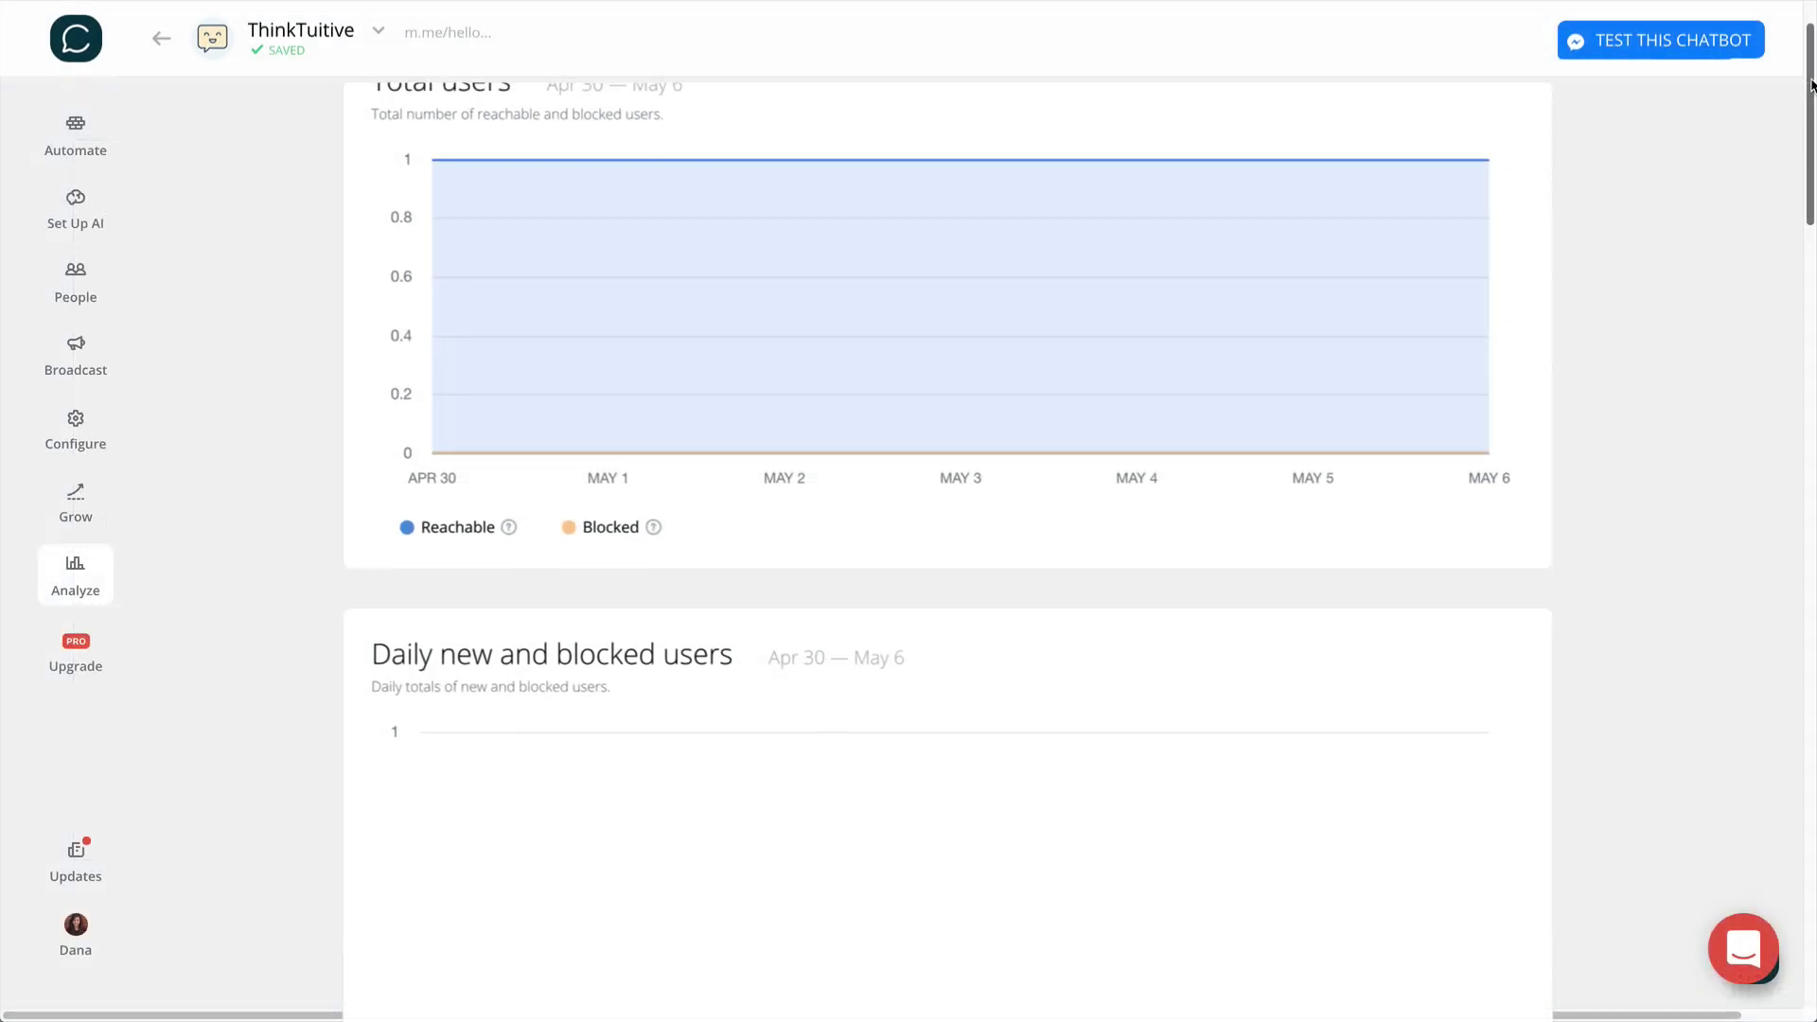
scroll(1811, 85, "down", 3)
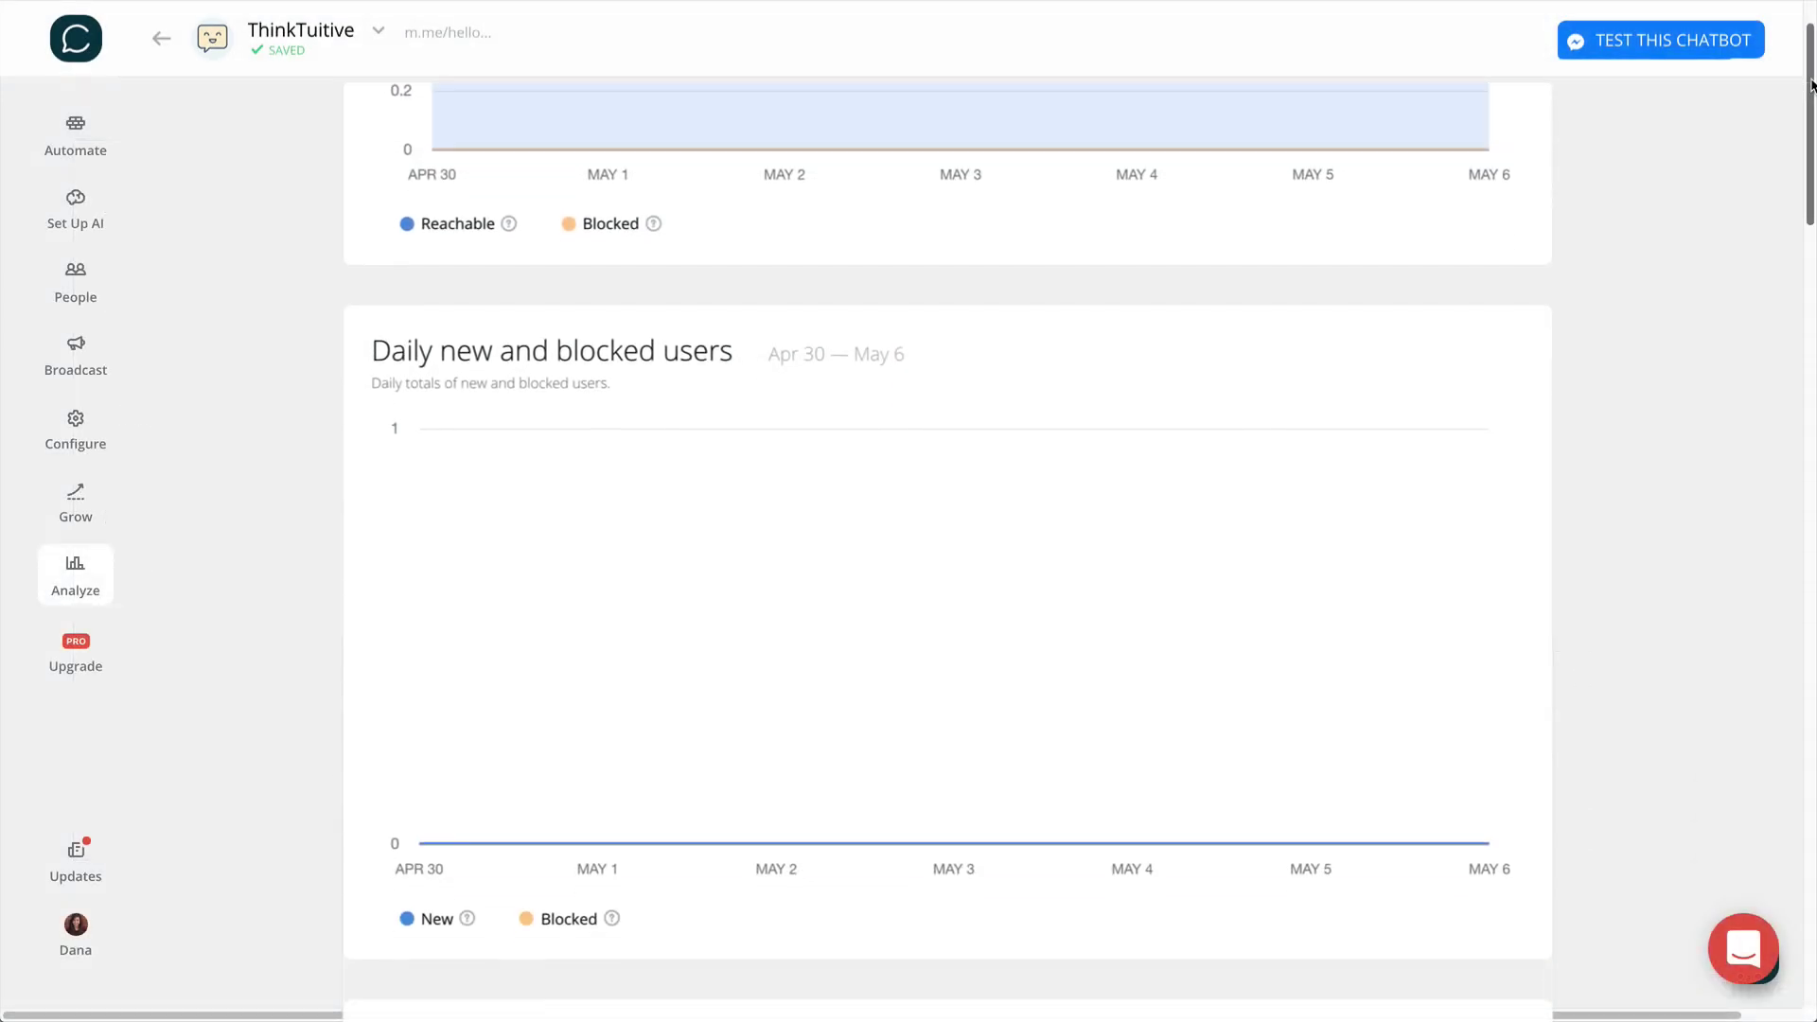
scroll(1811, 86, "down", 3)
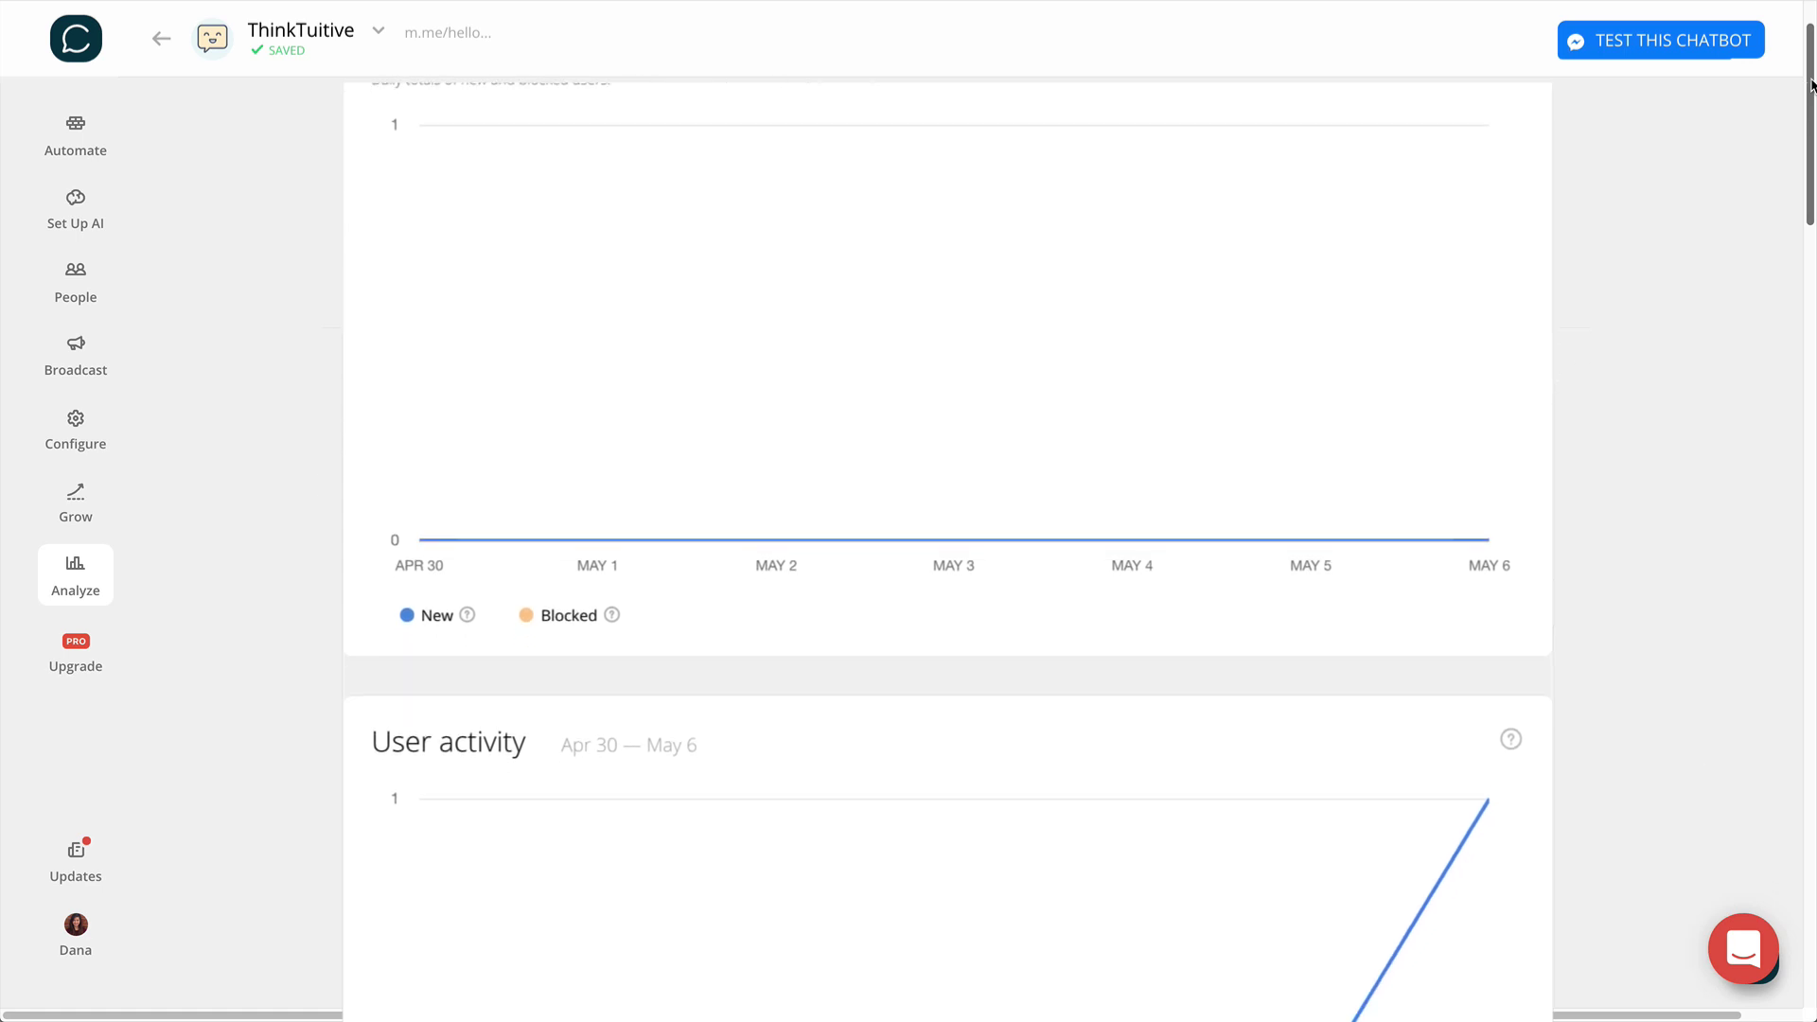
scroll(1811, 85, "down", 3)
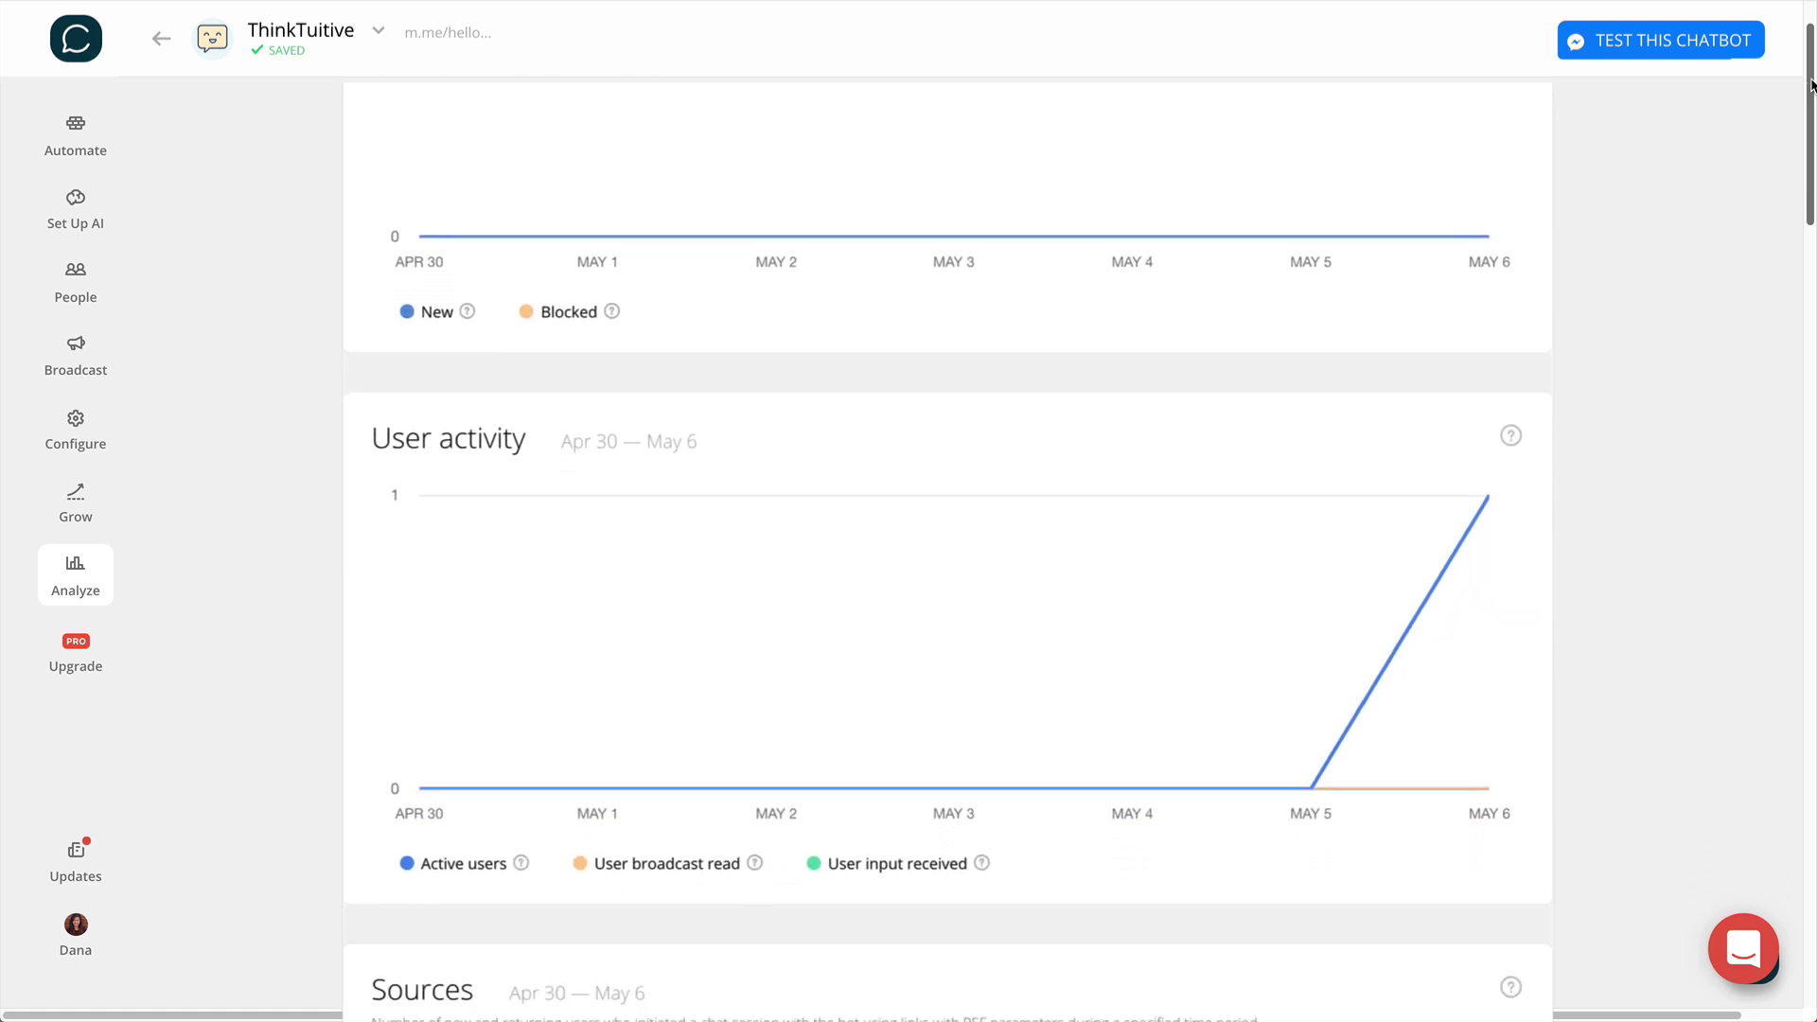
scroll(1810, 85, "down", 3)
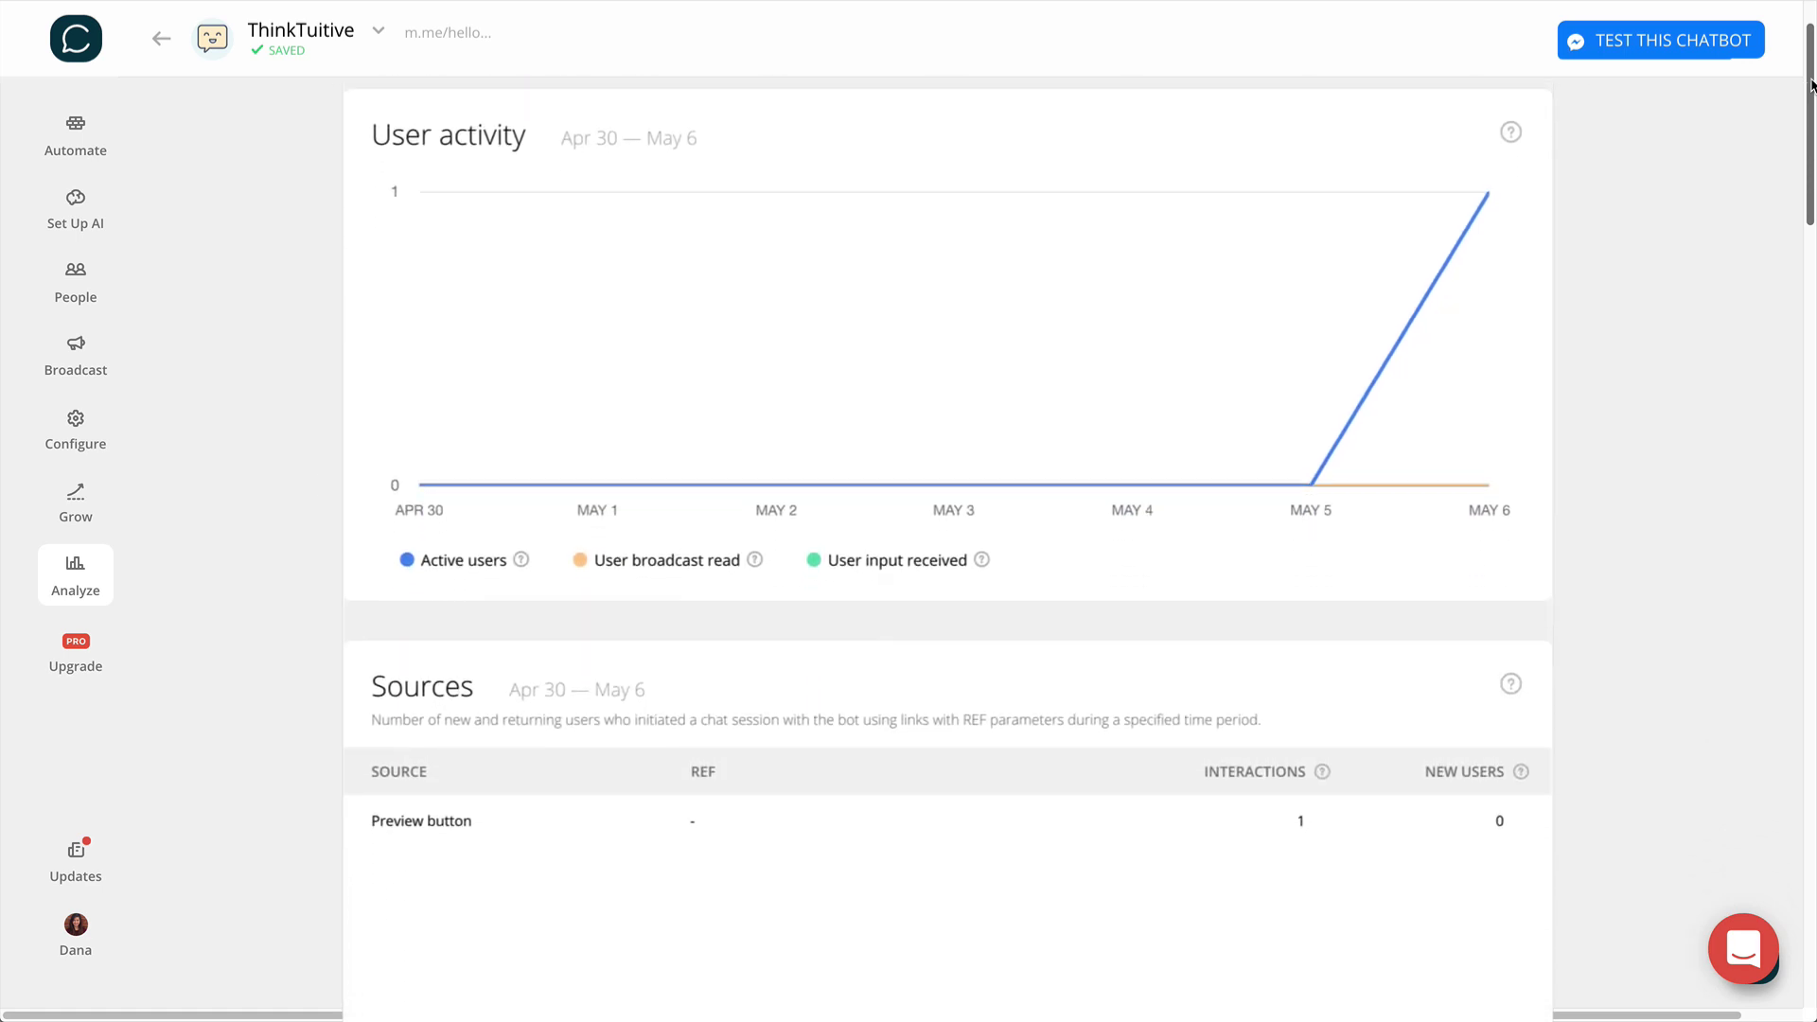
scroll(1810, 85, "down", 3)
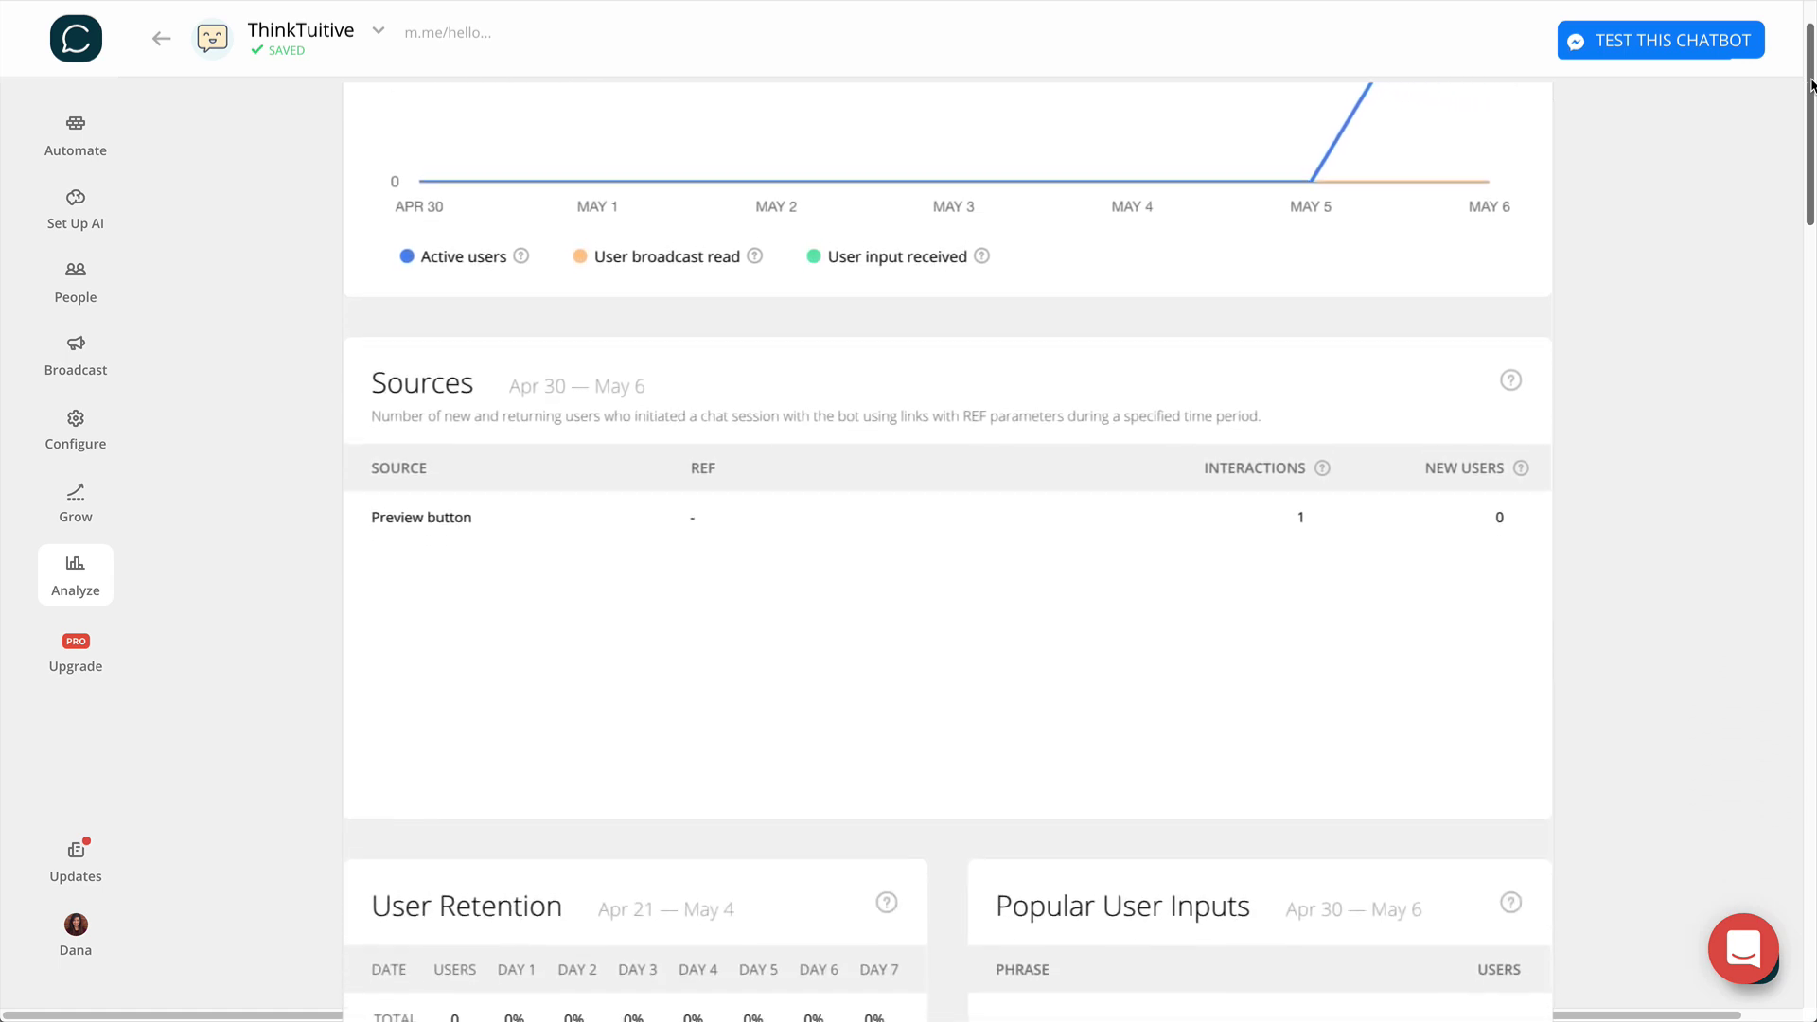